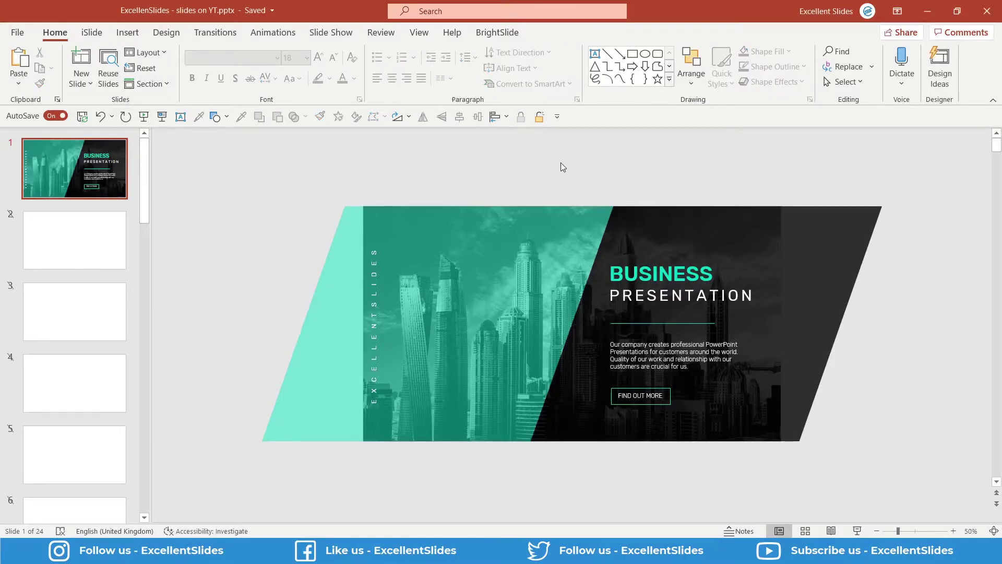
Check the font of the BUSINESS PRESENTATION title by selecting some of its letters.
left_click(624, 274)
left_click_drag(625, 274, 653, 274)
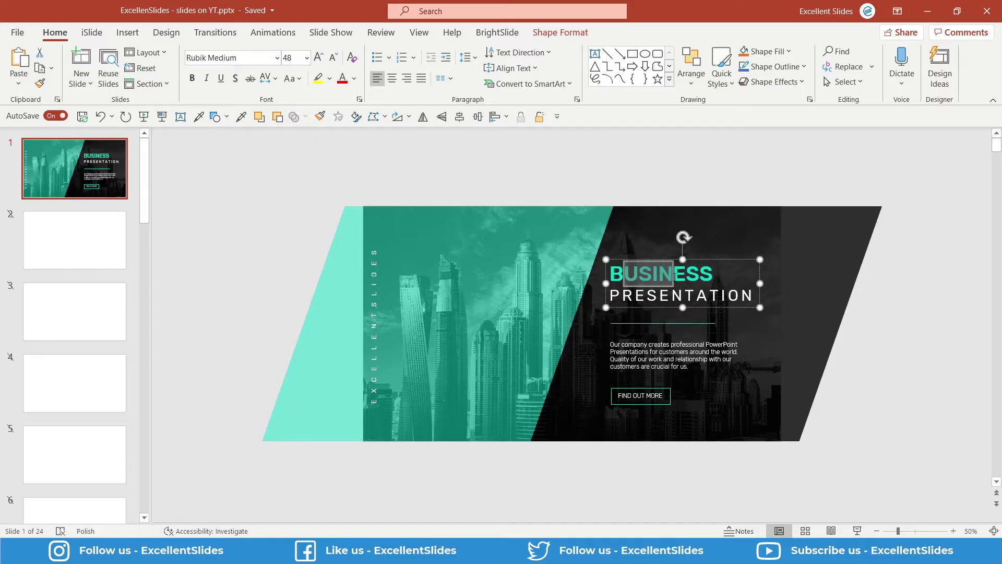
left_click(700, 274)
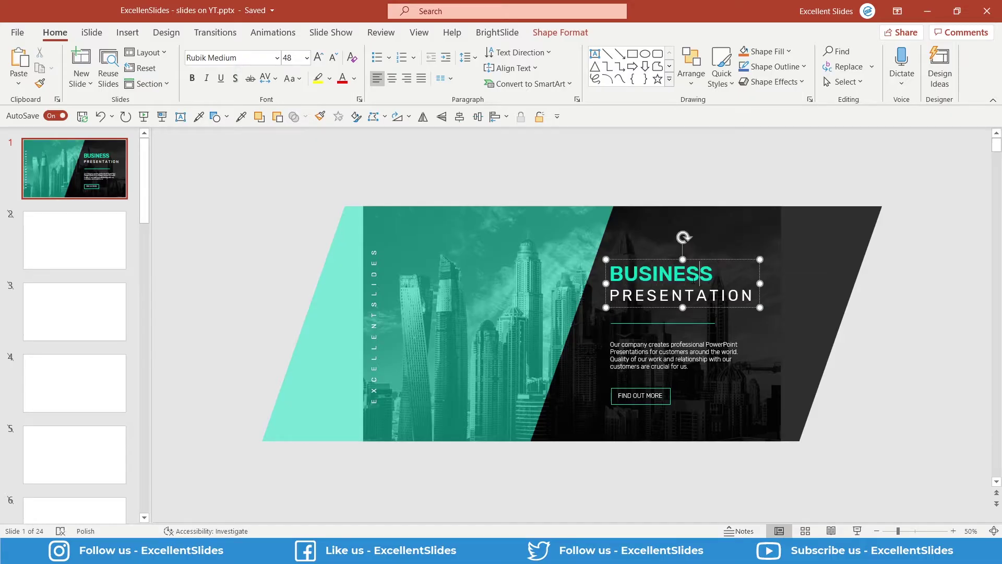
scroll(700, 275, "up", 3, "ctrl")
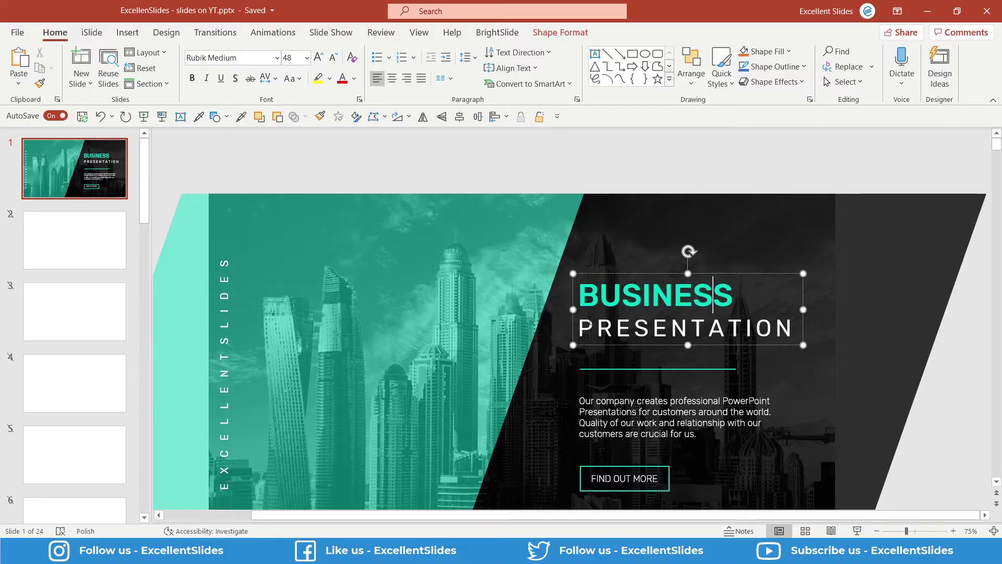
left_click_drag(598, 328, 726, 329)
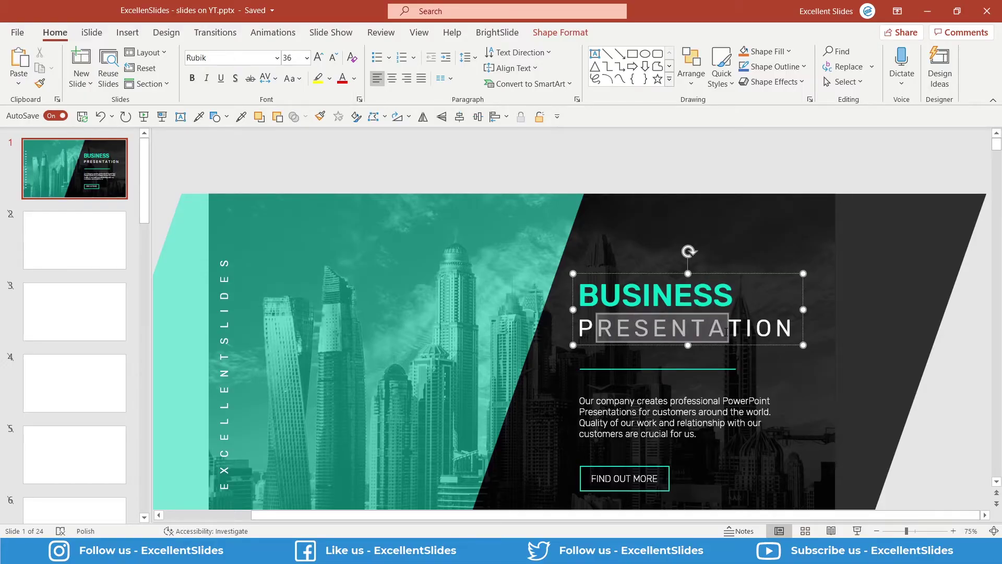
Drag slide 1's teal parallelogram down so the grayscale city photo beneath shows.
left_click(639, 234)
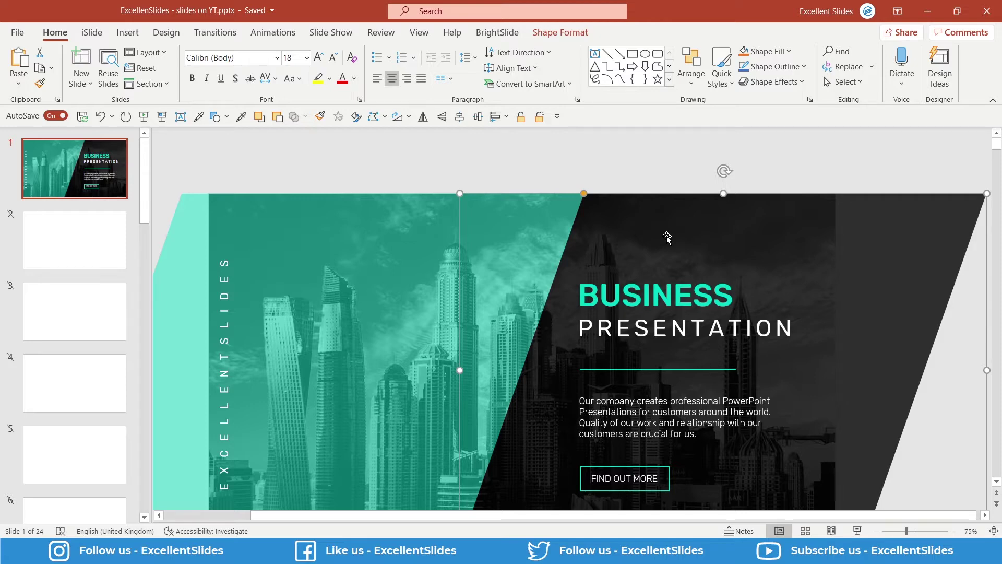
left_click_drag(414, 242, 419, 270)
key("ctrl+z")
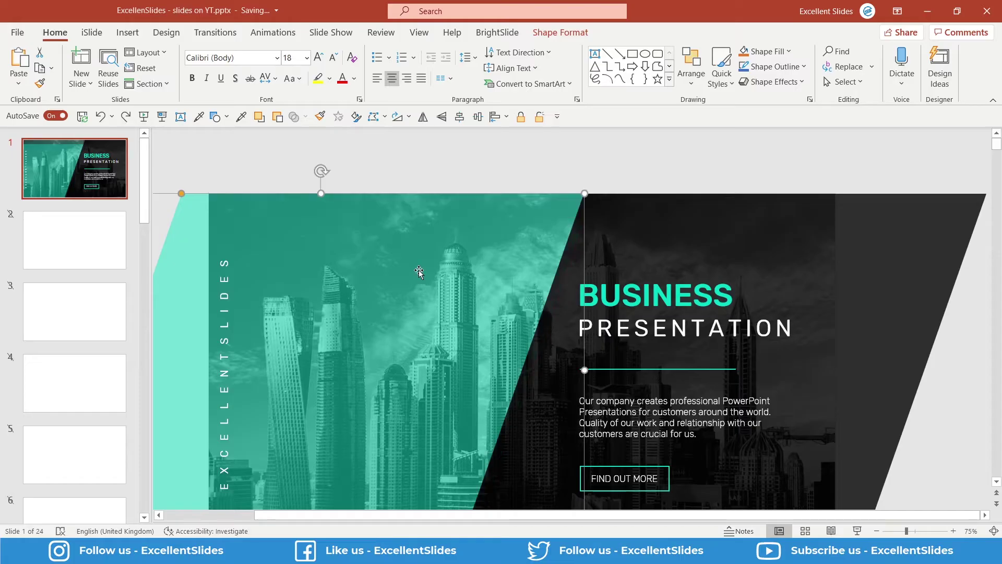
scroll(477, 292, "down", 2)
scroll(492, 283, "up", 2)
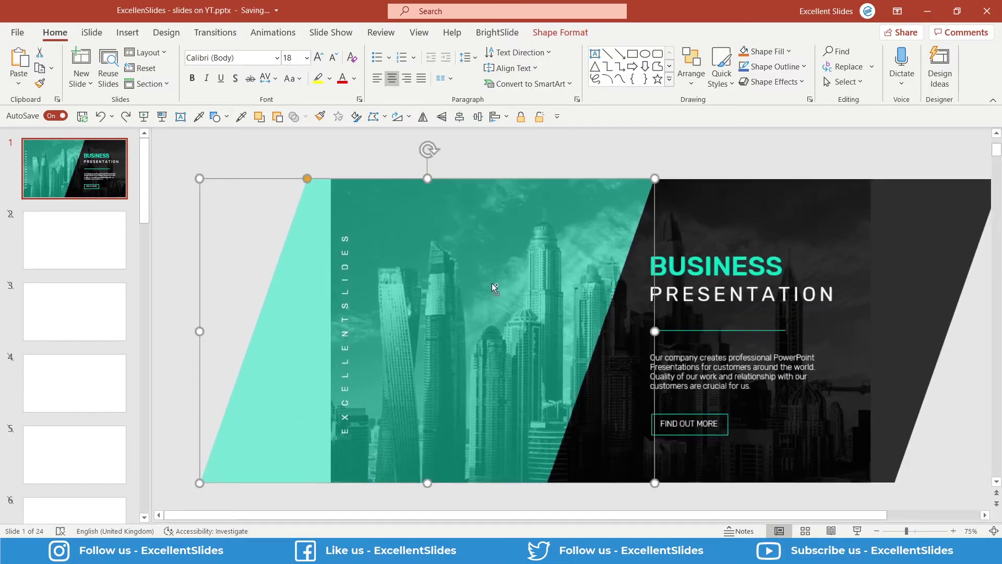
scroll(516, 284, "down", 1)
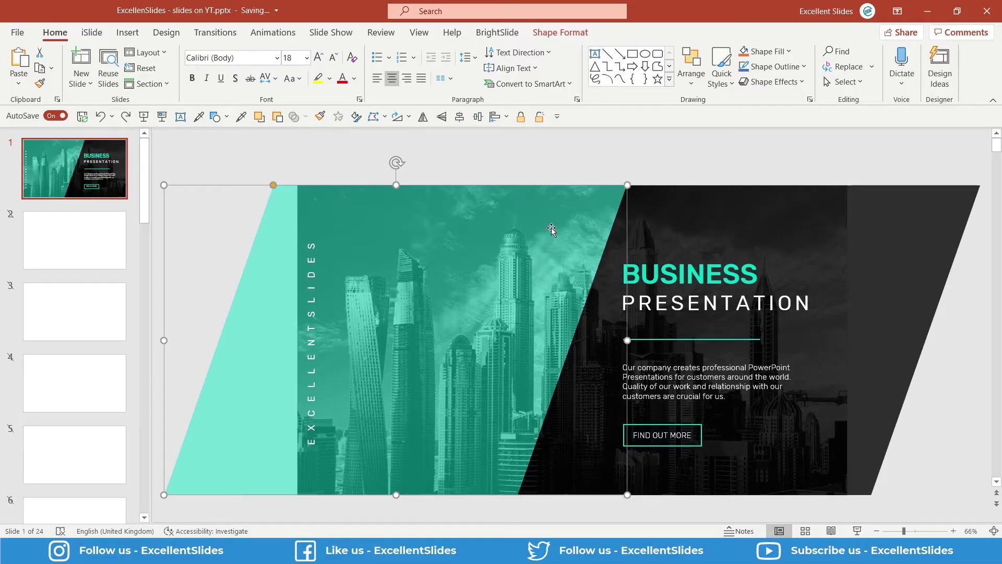
left_click_drag(553, 231, 556, 274)
Select the black-and-white city photo and insert a new slide after slide 1.
left_click(559, 207)
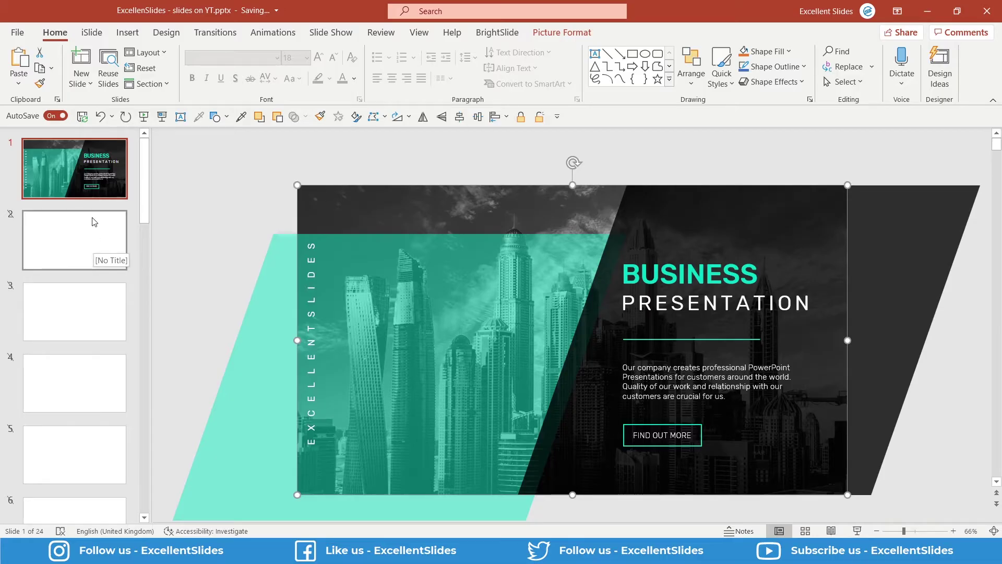
right_click(78, 203)
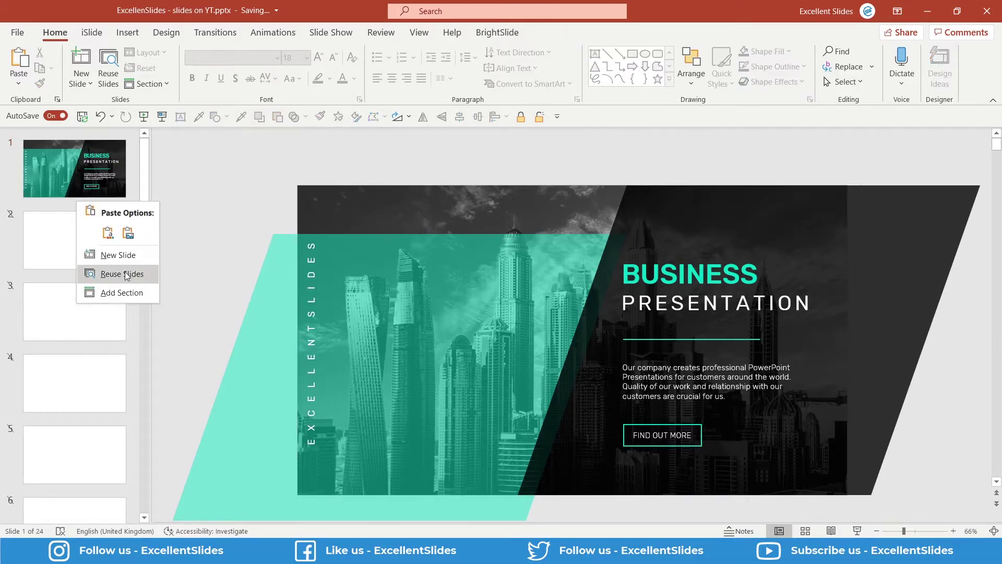
left_click(118, 254)
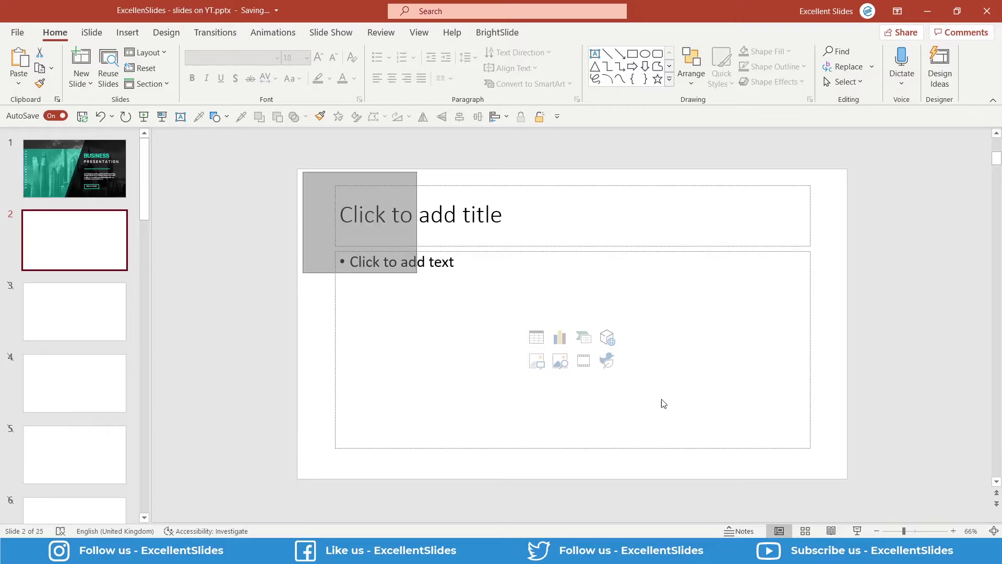
Delete the new slide's two placeholders and paste the city photo onto it.
left_click_drag(663, 403, 861, 503)
key("Delete")
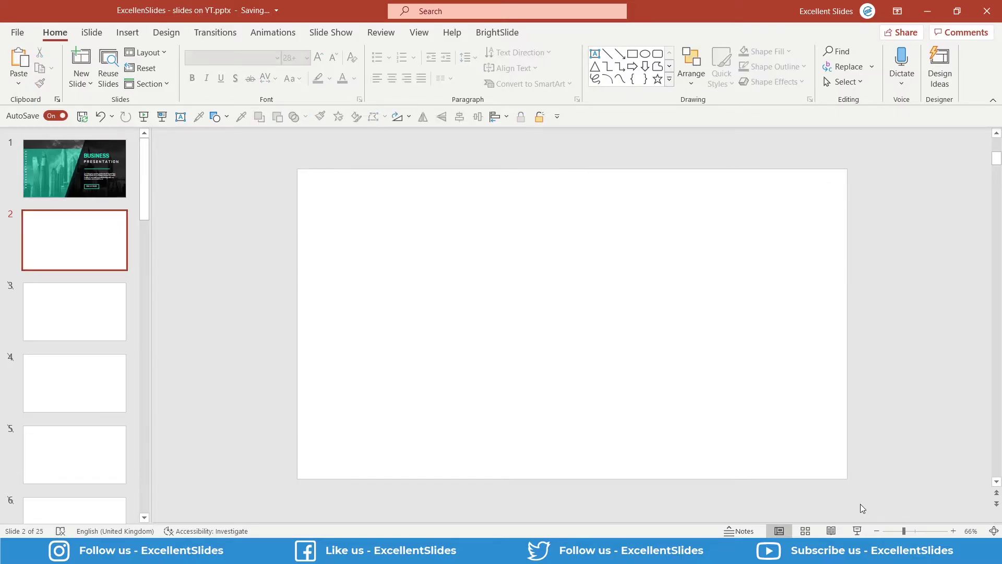
key("ctrl+v")
left_click_drag(705, 324, 666, 333)
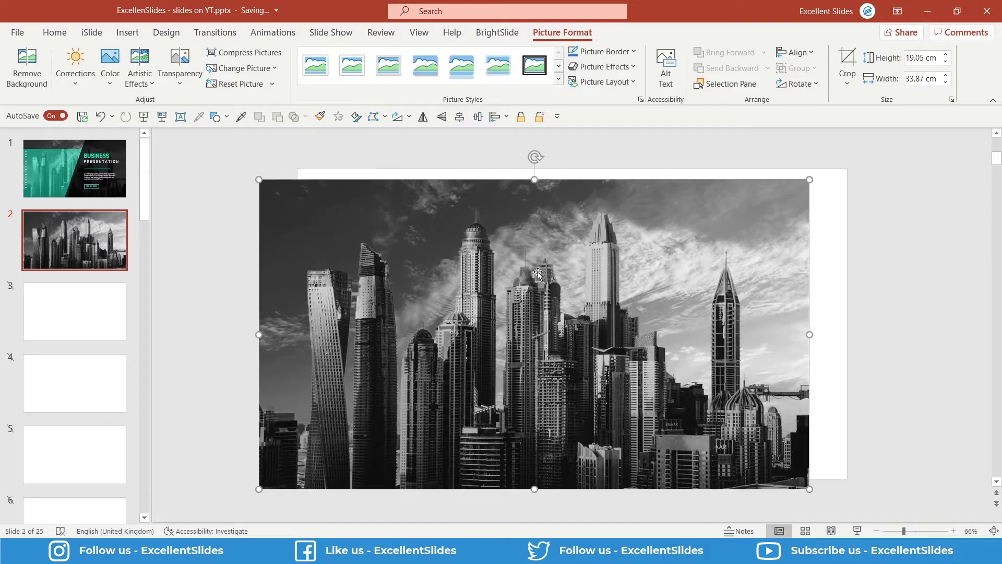
Align the photo to the centre and middle of slide 2 and set its saturation to 0%.
left_click(460, 117)
left_click(477, 117)
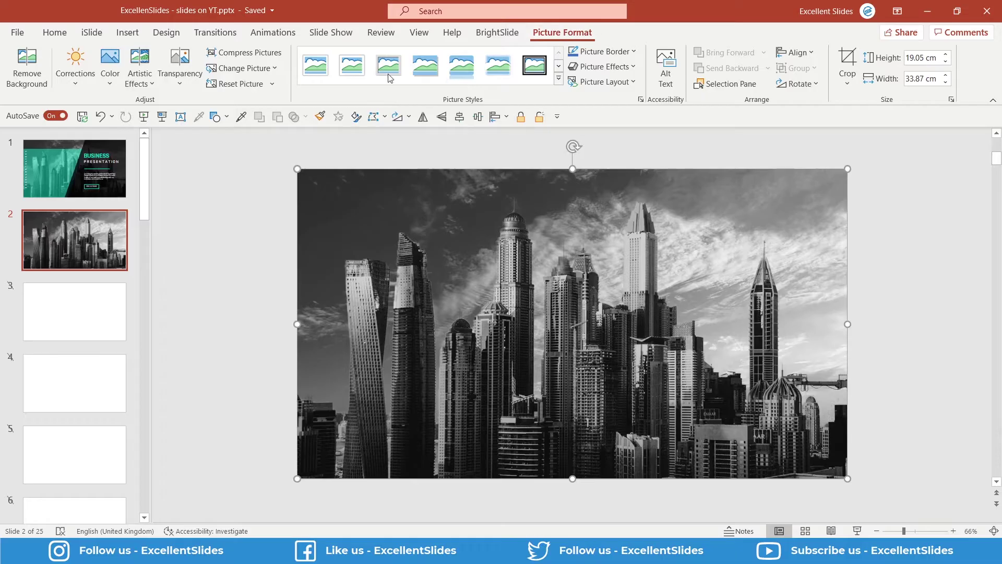
left_click(112, 88)
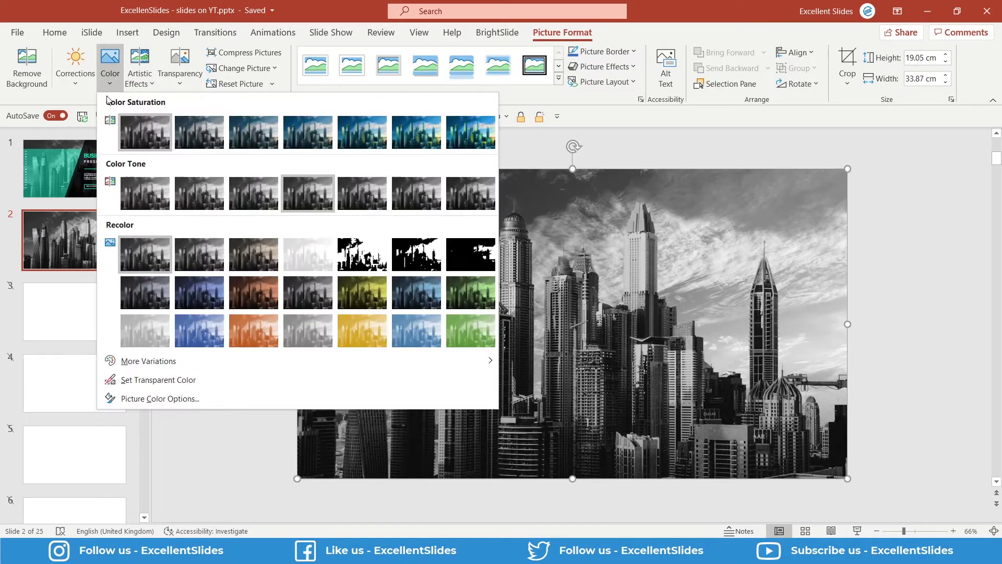
left_click(141, 133)
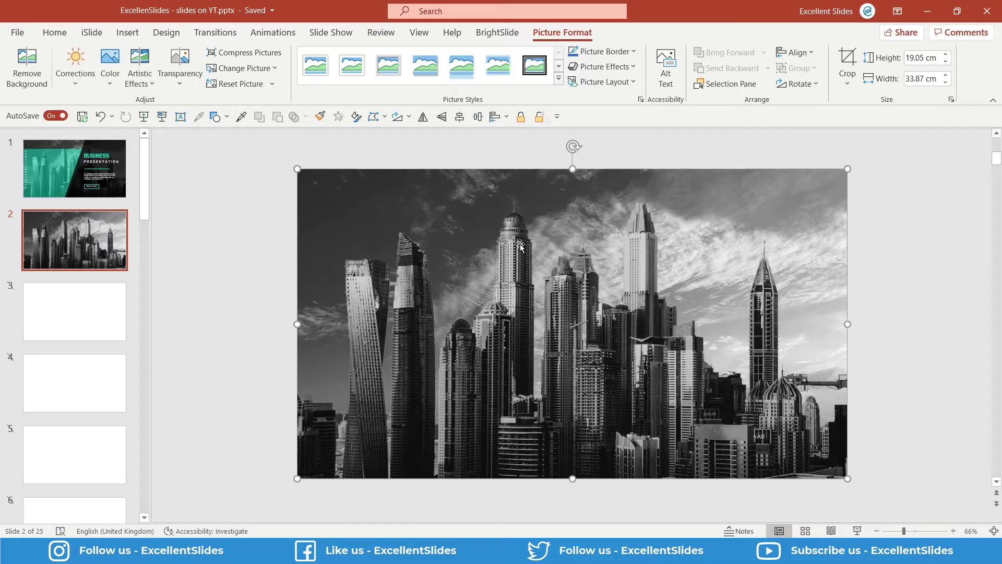
Realign slide 1's teal parallelogram back to its original top-left position.
left_click(100, 173)
left_click(457, 272)
left_click(477, 117)
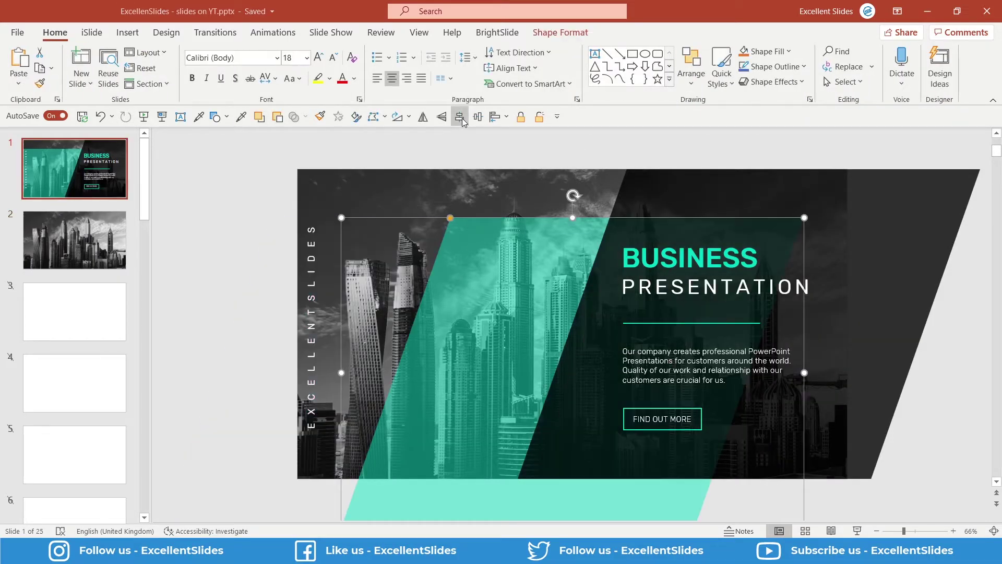
left_click(479, 118)
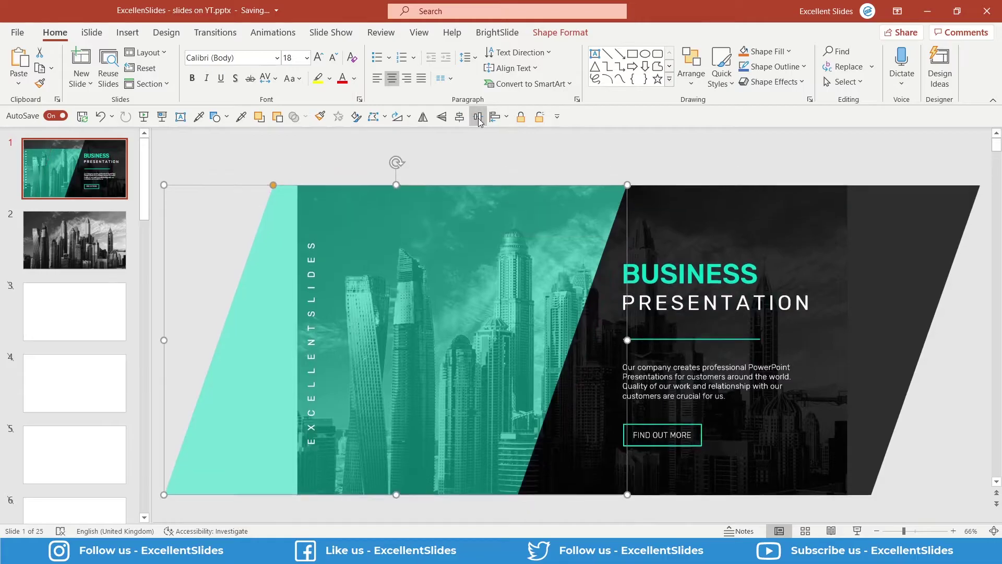
left_click(479, 118)
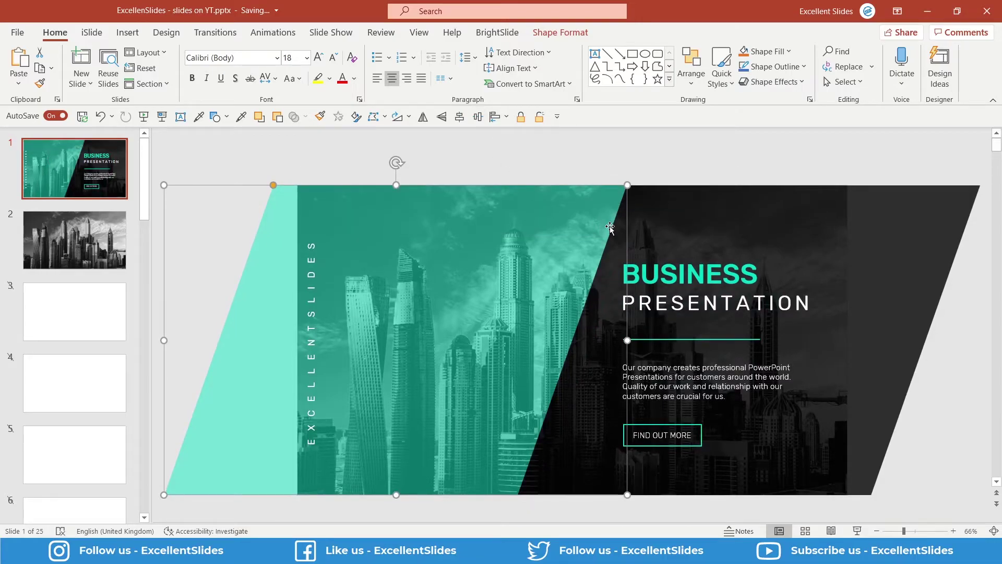
left_click(633, 216)
left_click(500, 215)
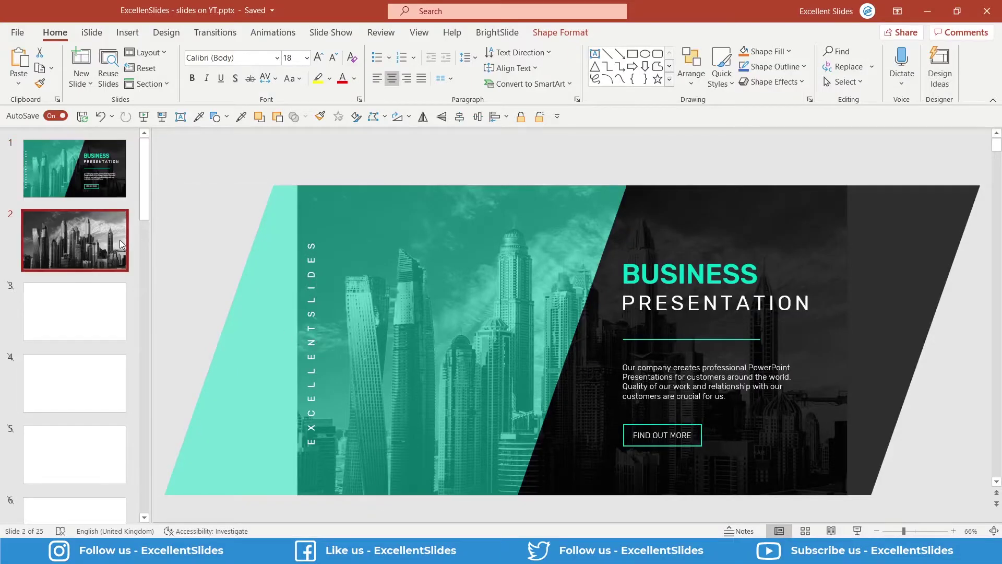
Draw and resize a right triangle over the photo, then delete it.
left_click(216, 117)
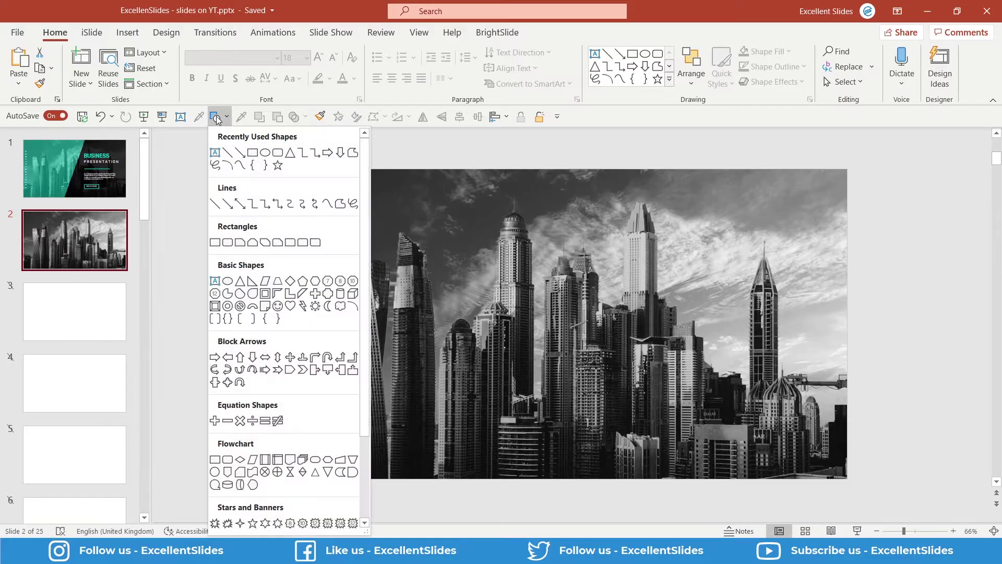
left_click(252, 282)
left_click_drag(433, 192, 604, 478)
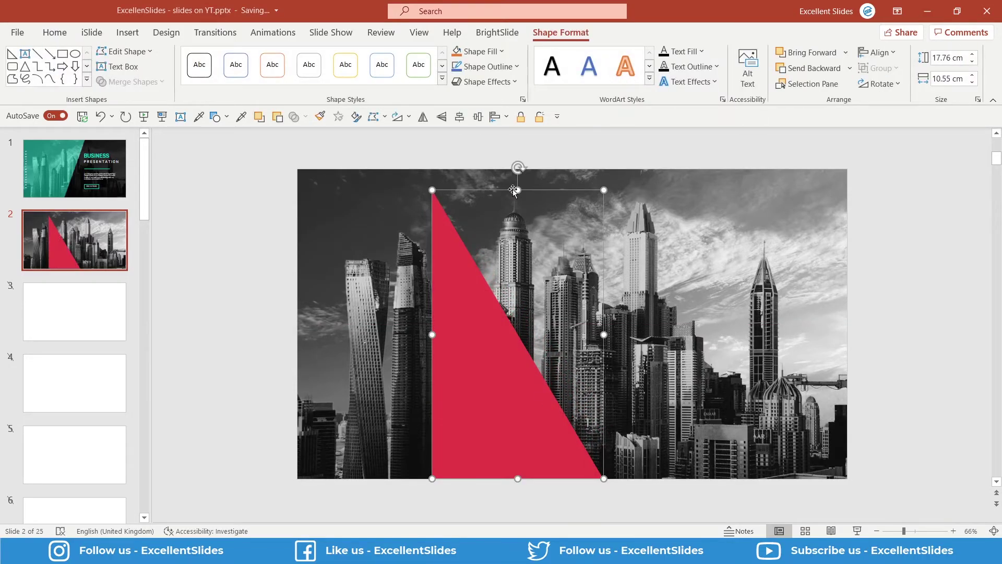
left_click_drag(517, 190, 517, 168)
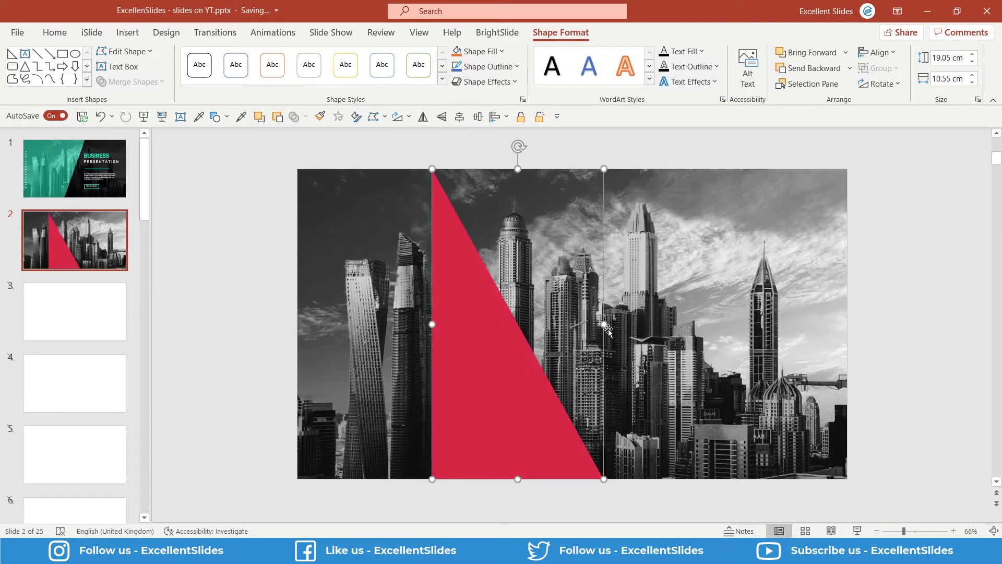
left_click_drag(604, 324, 580, 323)
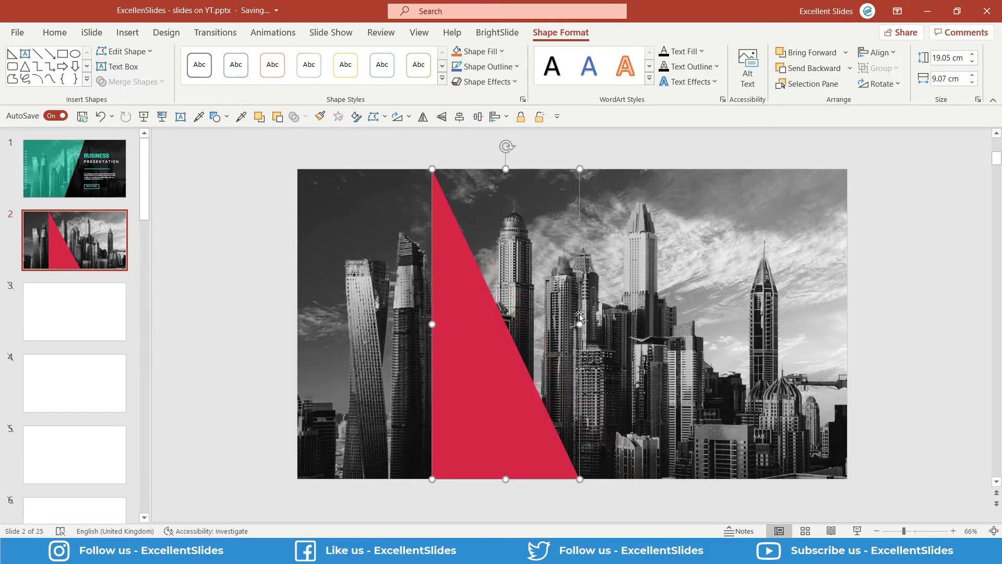
key("Delete")
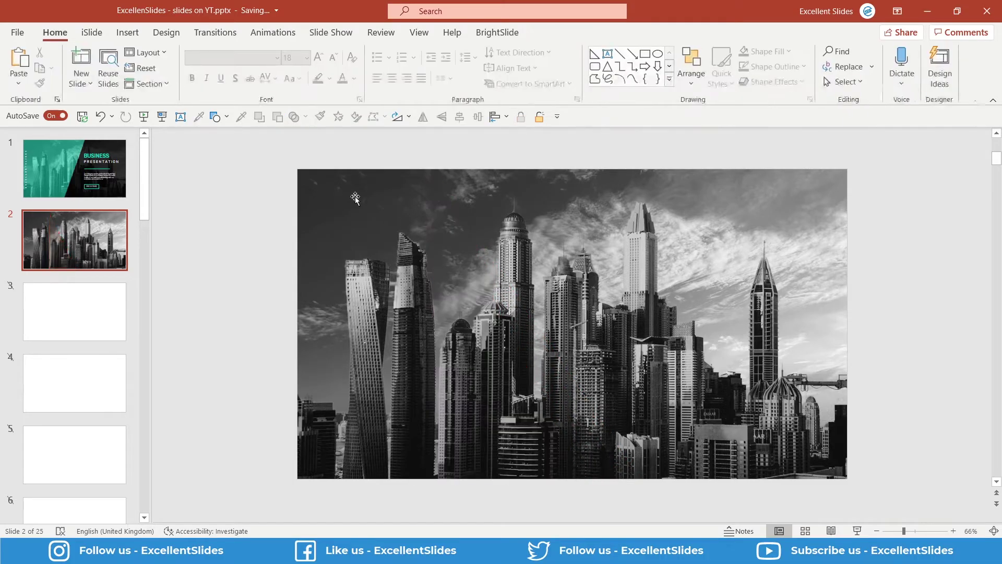
Draw a parallelogram over the photo's left side, stretching from the slide top to bottom.
left_click(215, 117)
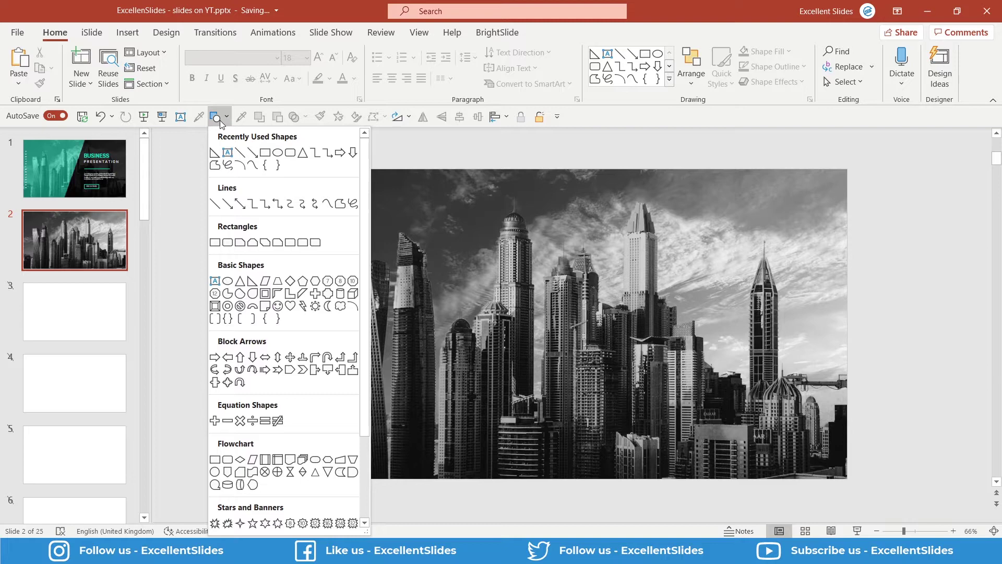
left_click(264, 282)
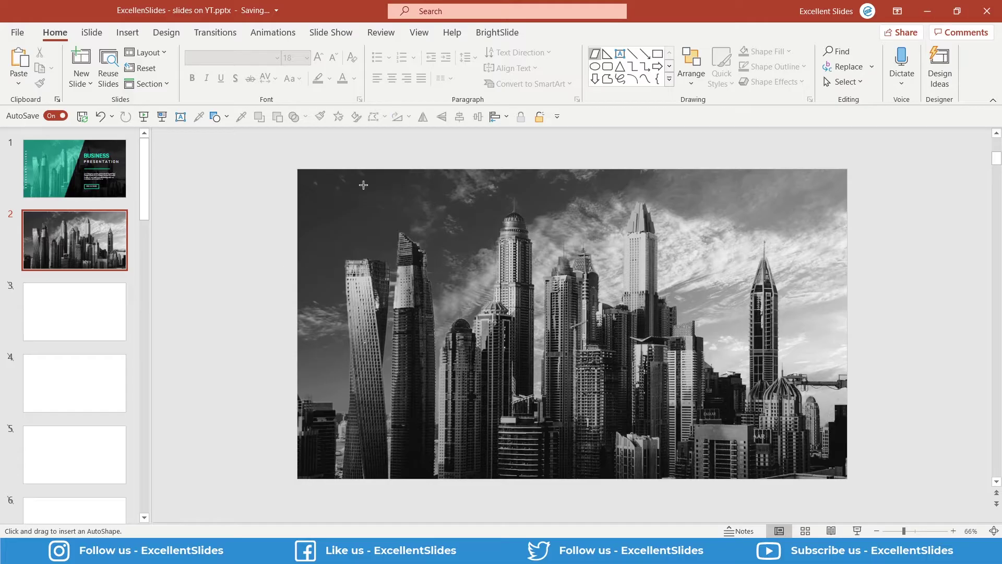
mouse_move(364, 185)
left_mouse_down()
mouse_move(526, 400)
mouse_move(540, 403)
left_mouse_up()
left_click_drag(459, 290, 444, 275)
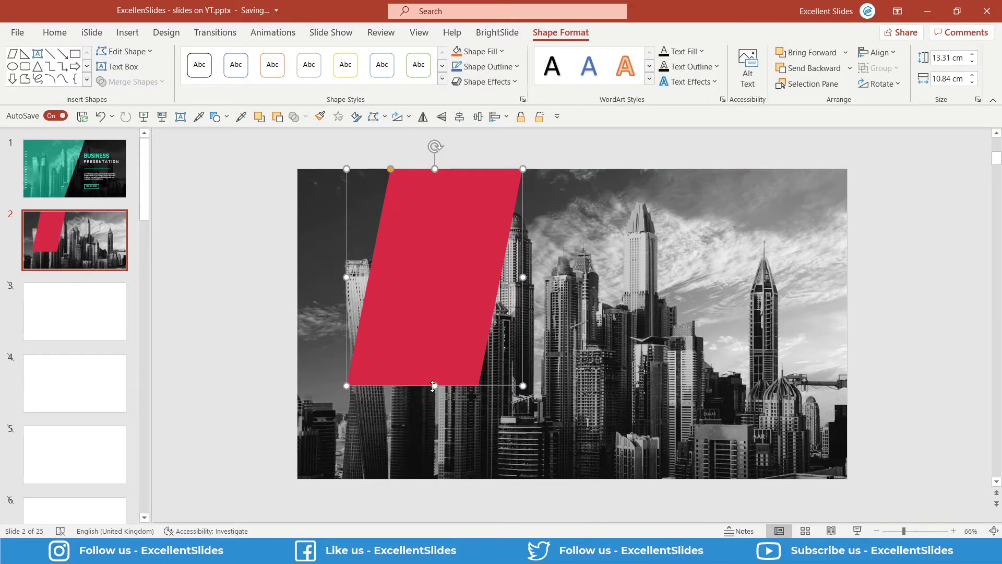
left_click_drag(433, 386, 428, 478)
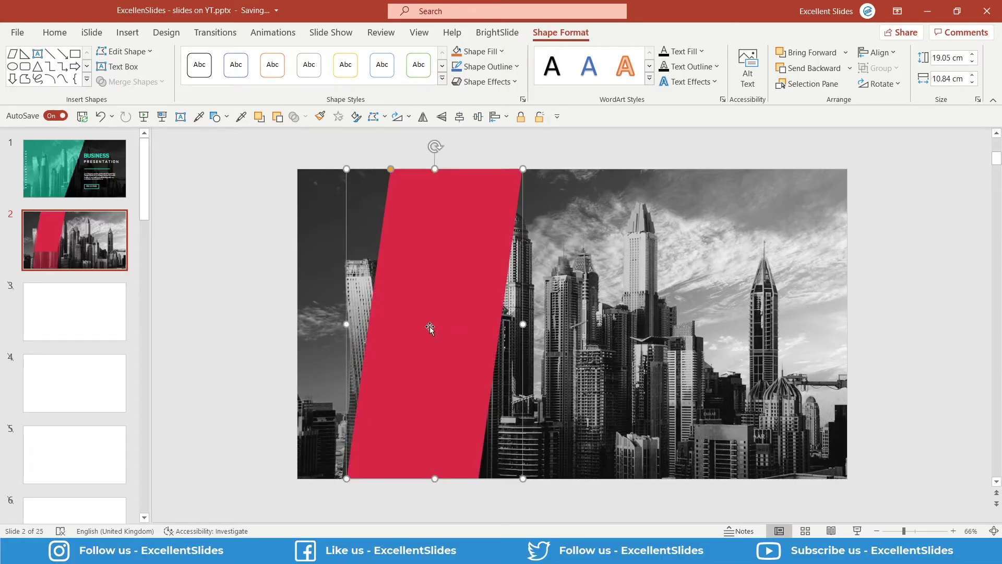
Look up the size of slide 1's teal parallelogram under Shape Format.
left_click(77, 164)
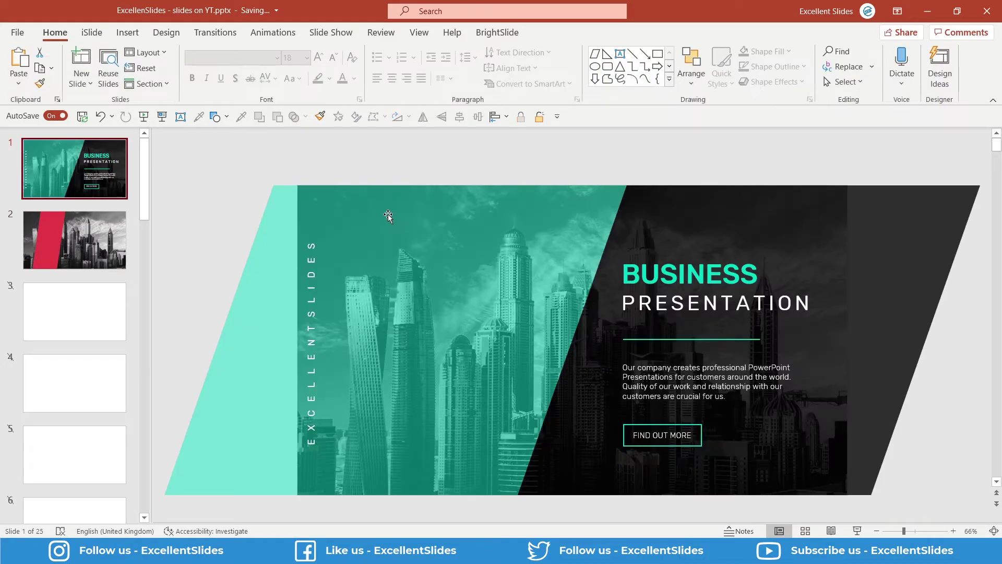
left_click(402, 225)
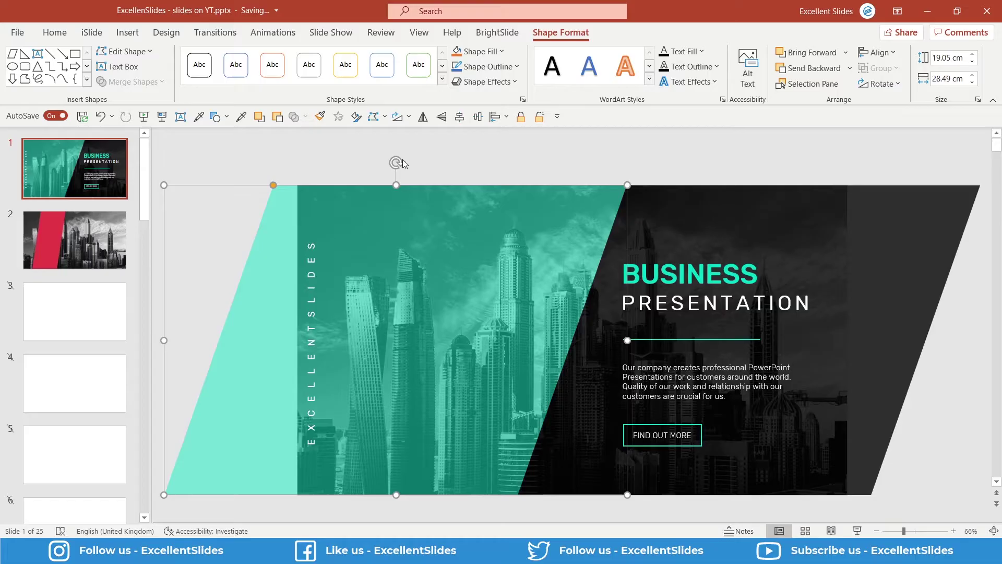
left_click(358, 116)
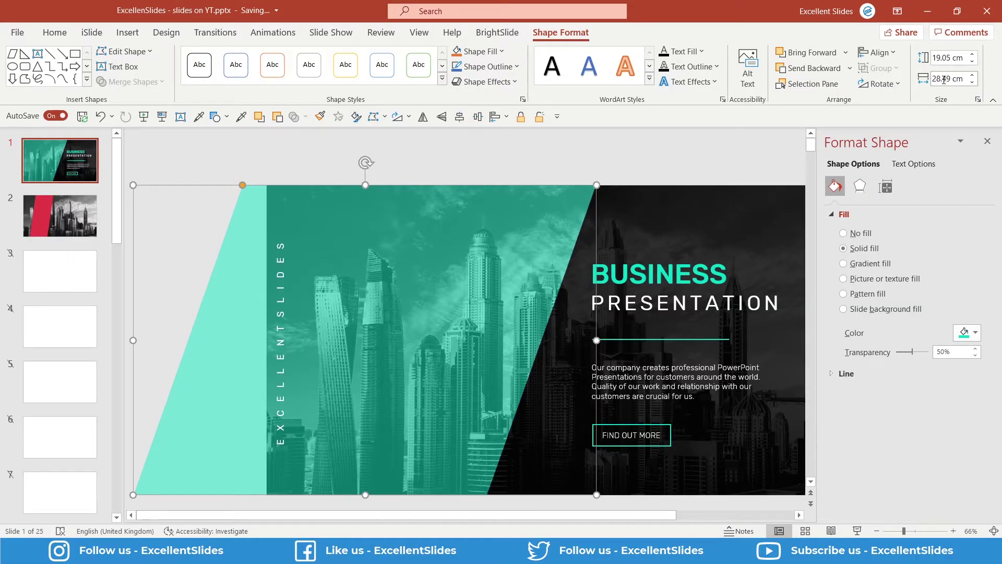
Set slide 2's red parallelogram width to 28.49 cm and shift it left.
left_click(71, 202)
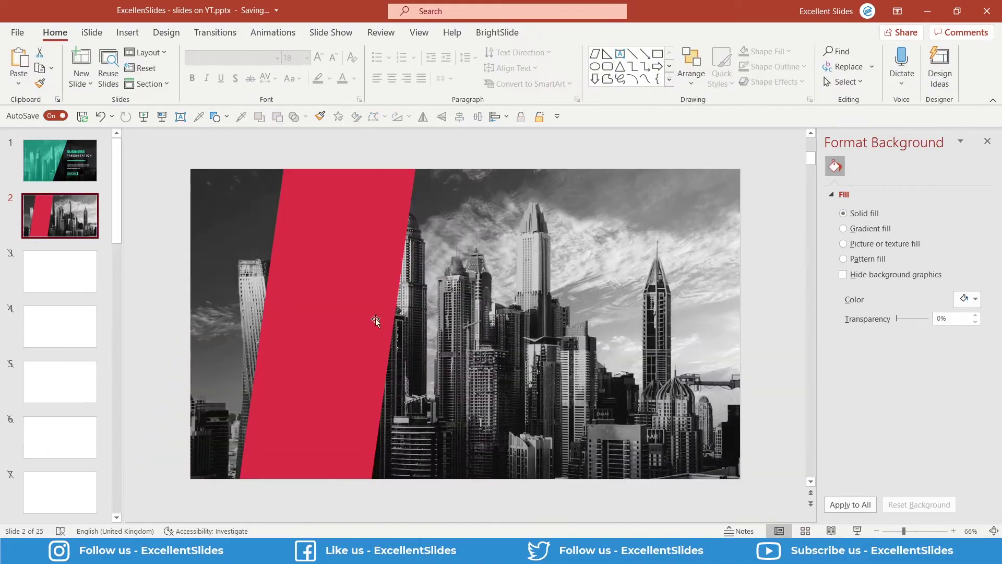
left_click(375, 318)
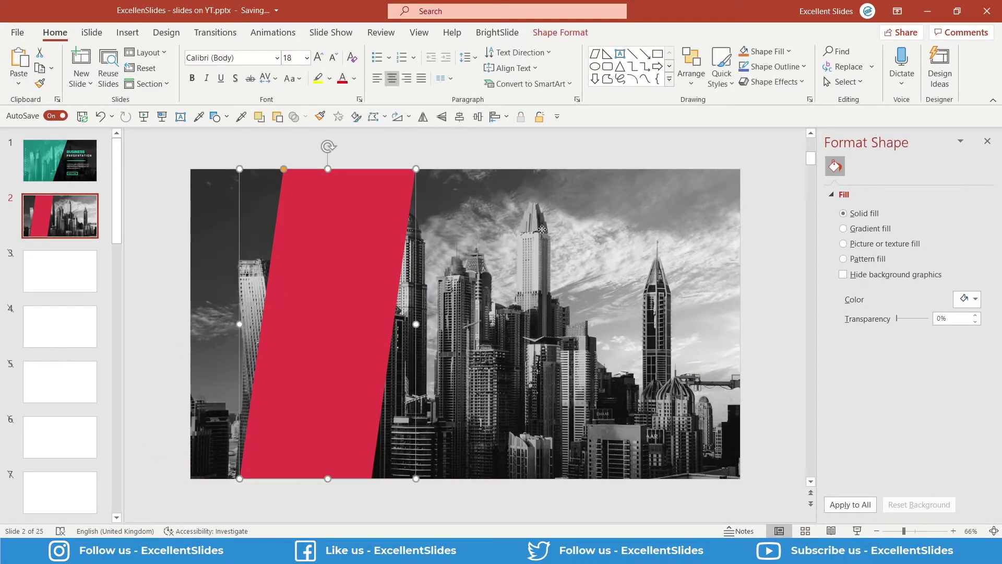
left_click(566, 35)
left_click(953, 79)
type("28.49")
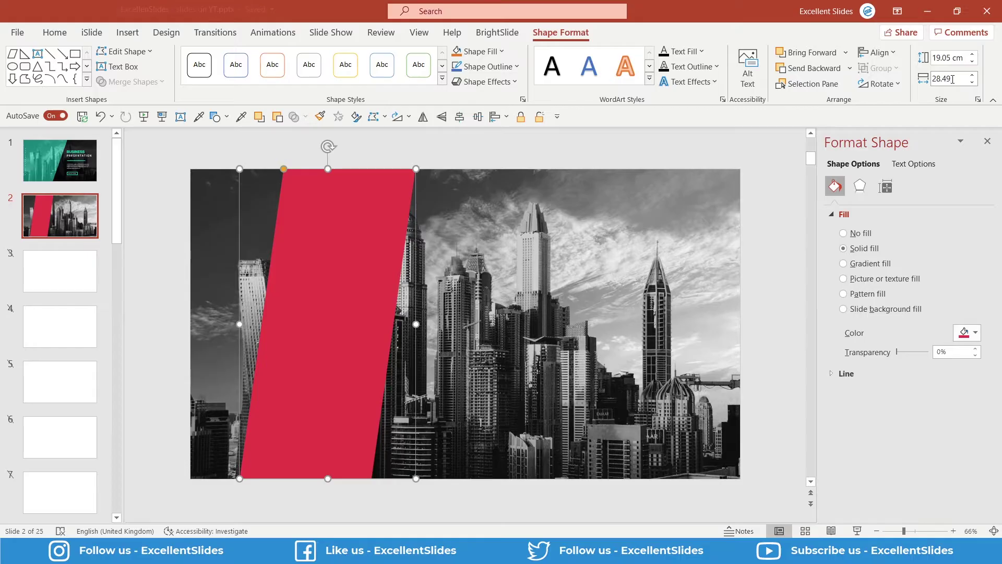
key("Return")
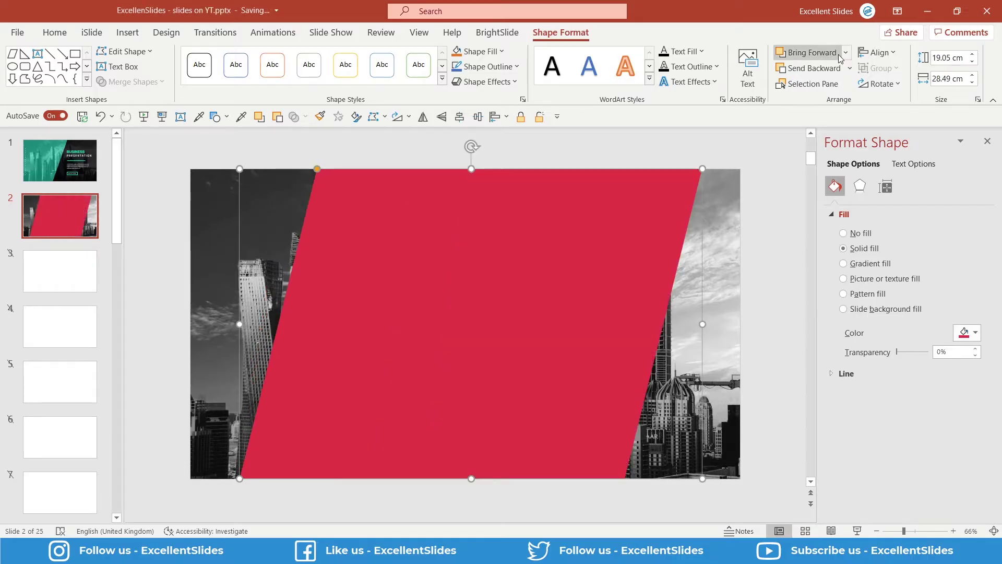
left_click_drag(498, 234, 448, 233)
left_click(46, 164)
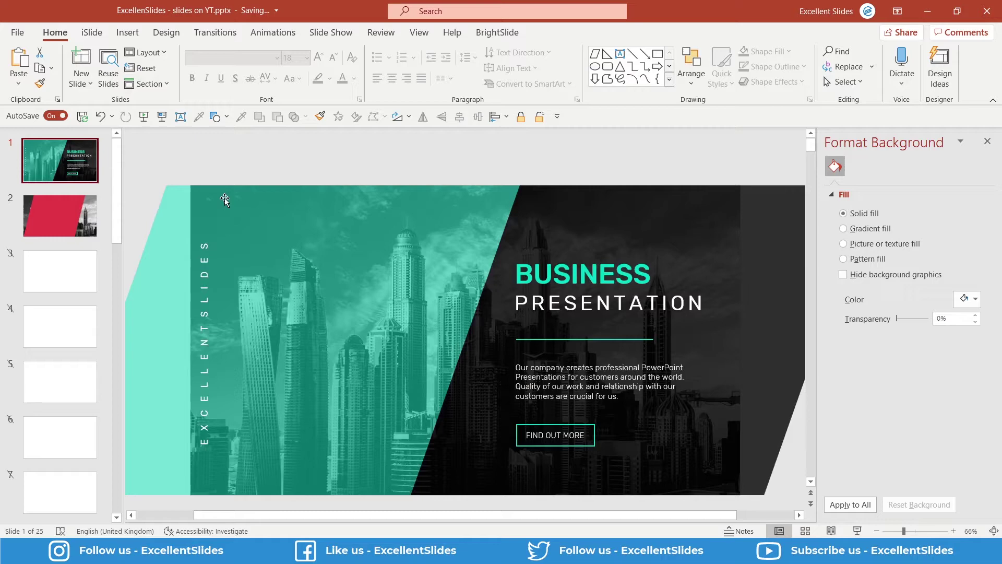
Try narrowing the red parallelogram's slant with its handle, then undo it.
left_click(225, 198)
left_click(48, 199)
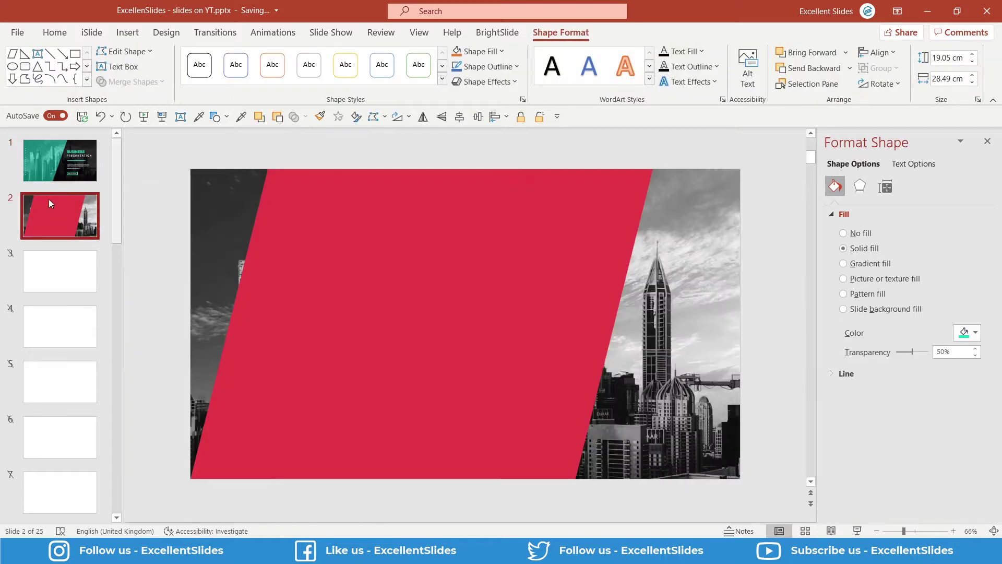
left_click(305, 239)
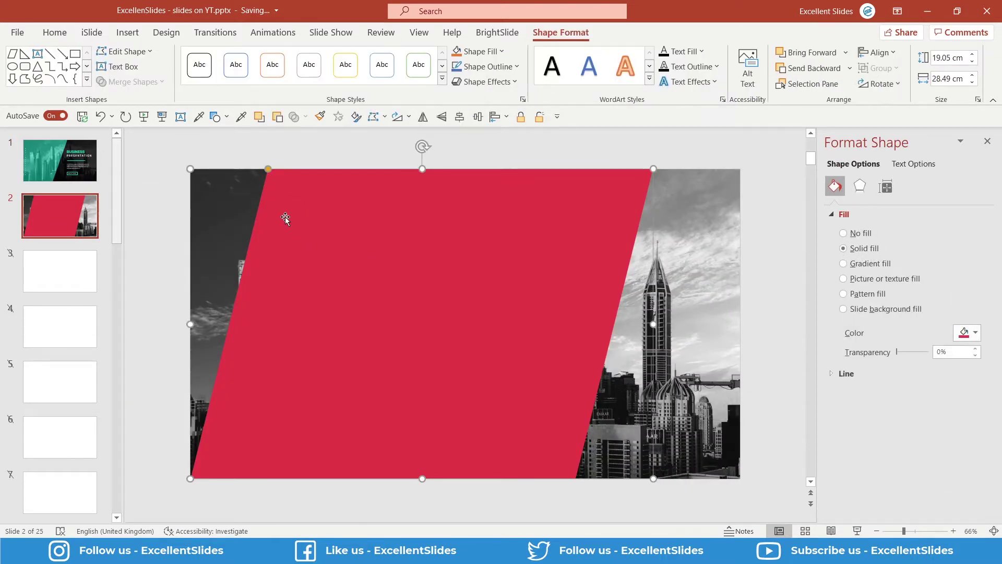
left_click_drag(269, 172, 445, 180)
key("ctrl+z")
left_click(396, 145)
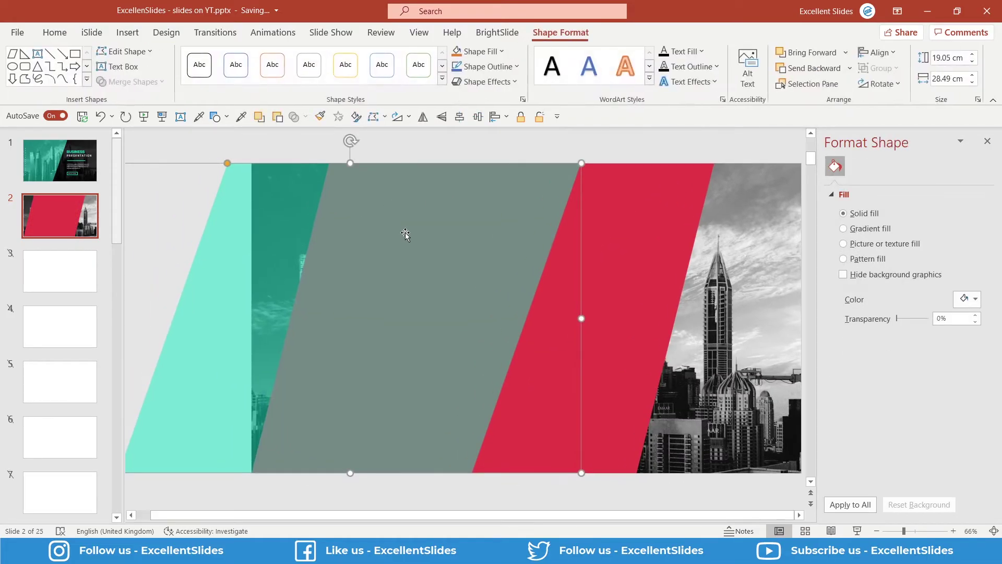
Match a translucent guide shape's slant and position over the red shape, then delete the guide.
left_click_drag(405, 233, 459, 229)
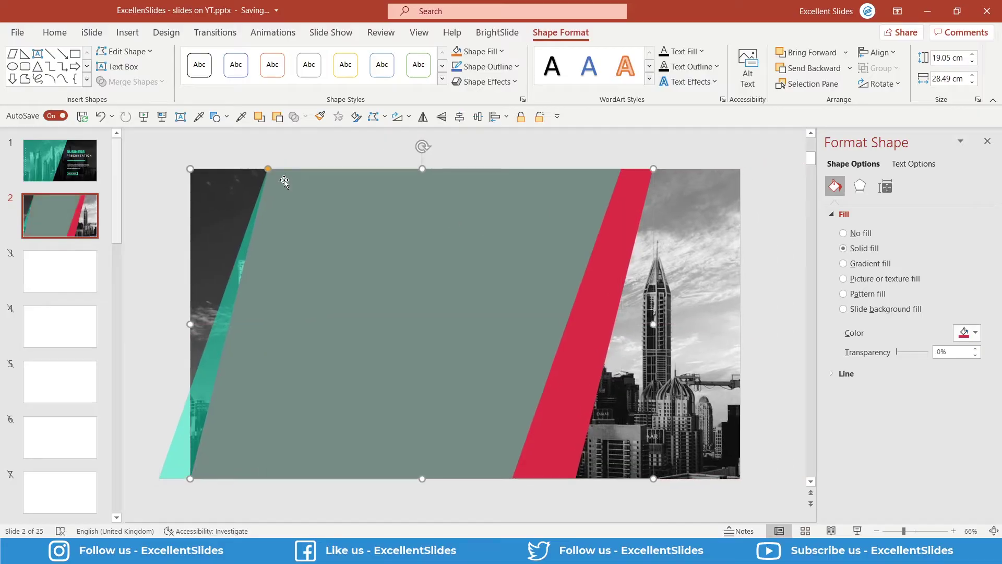
left_click_drag(267, 170, 292, 171)
left_click_drag(625, 228, 601, 230)
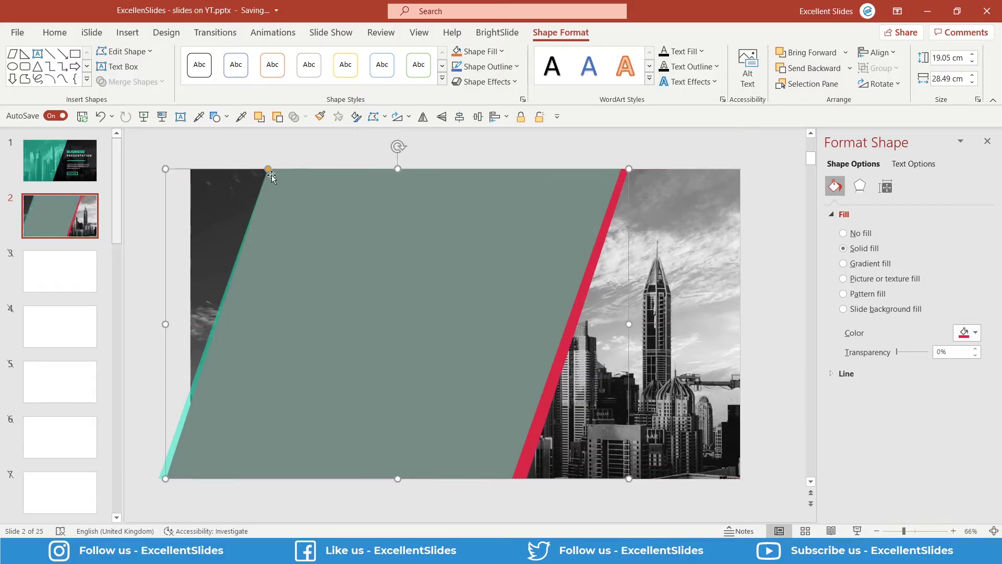
left_click_drag(268, 170, 274, 170)
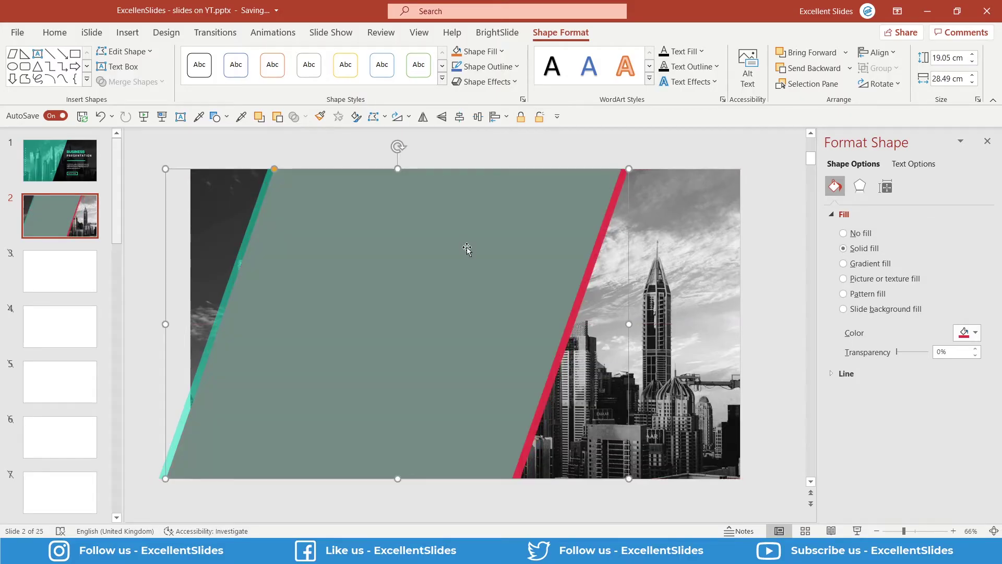
key("Left")
key("Left")
key("ctrl+Right")
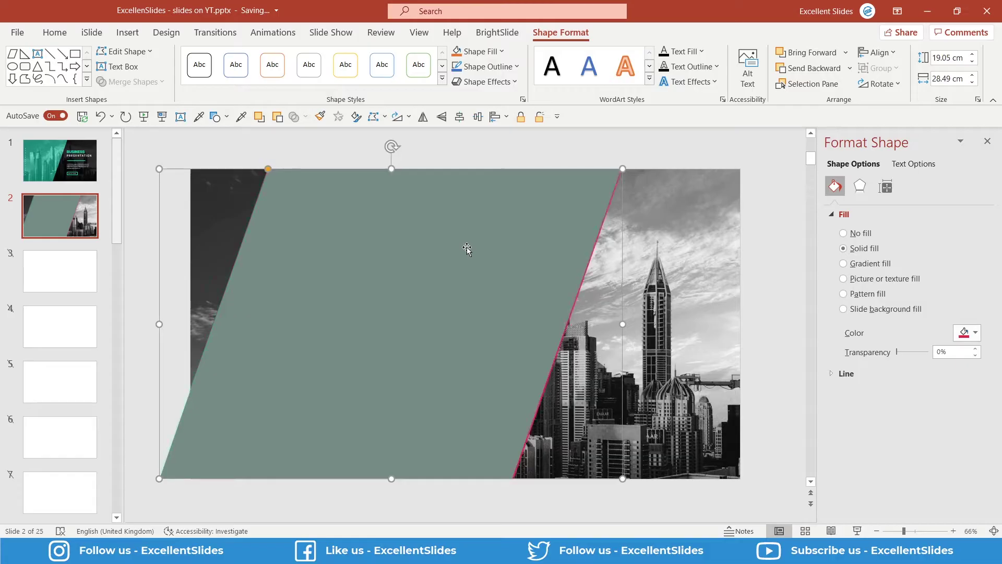
key("Delete")
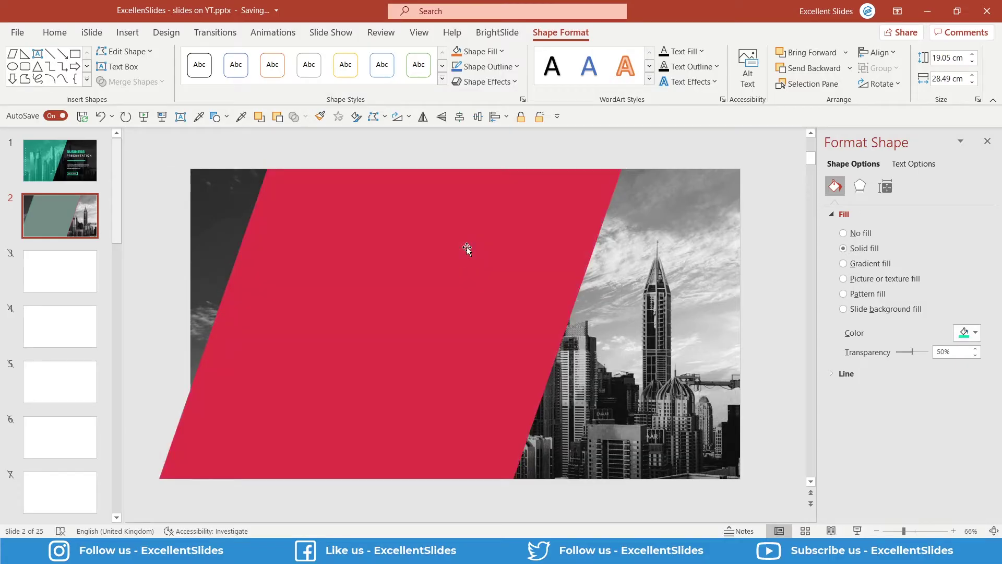
left_click(451, 243)
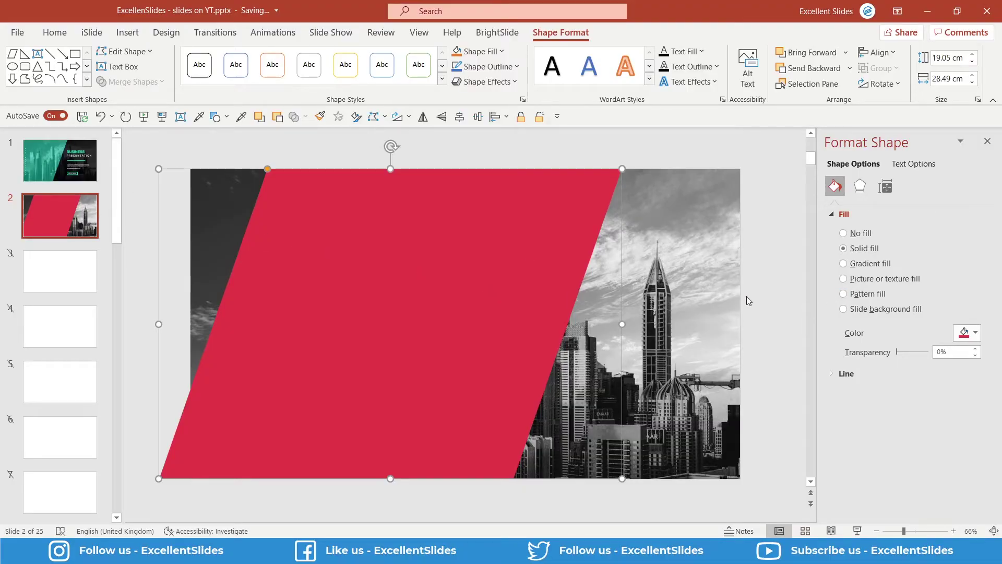
Fill the red parallelogram with green.
right_click(473, 272)
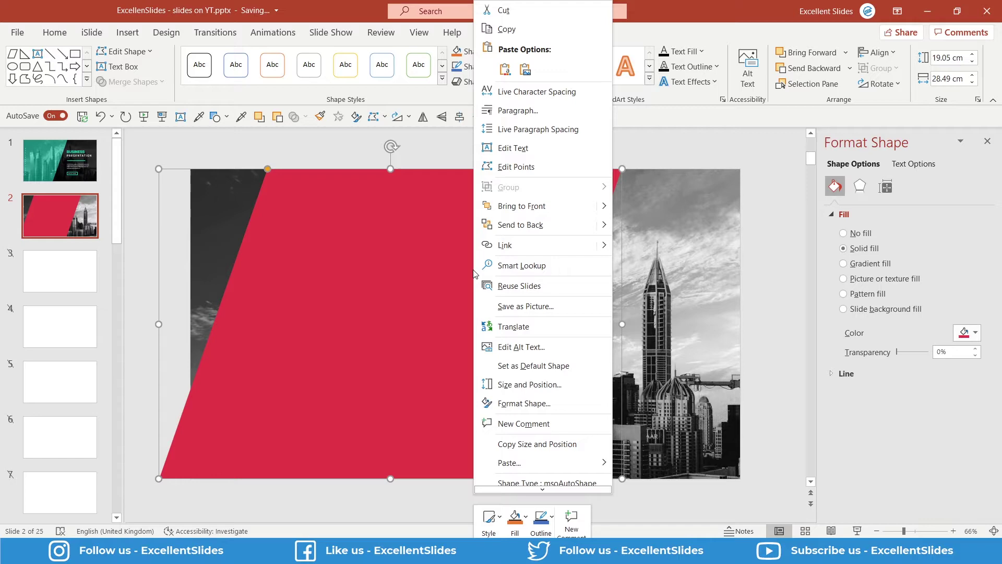
left_click(521, 532)
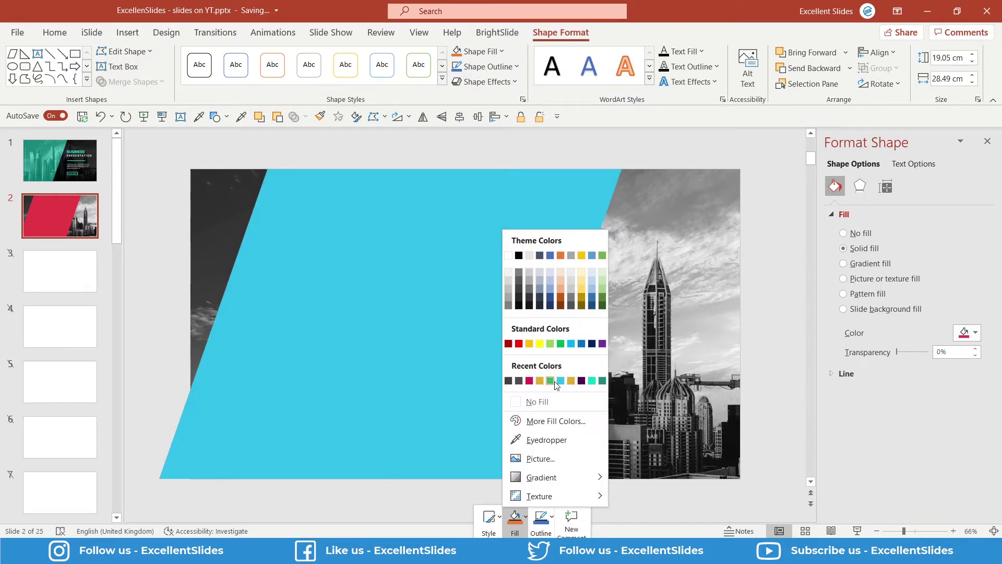
left_click(551, 382)
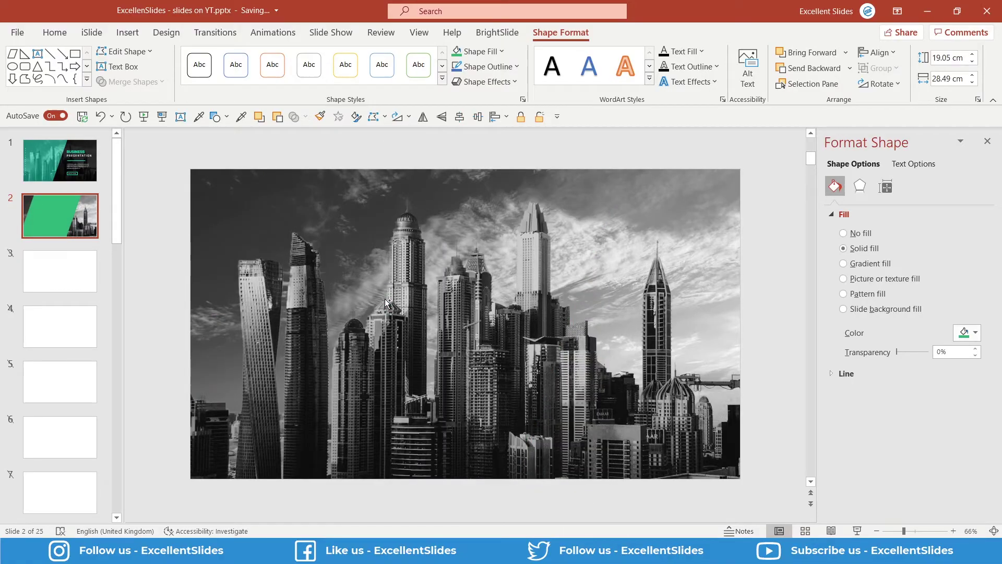
On slide 1, eyedrop the BUSINESS title's teal into the shape, then move it back to slide 2.
key("Escape")
key("Page_Up")
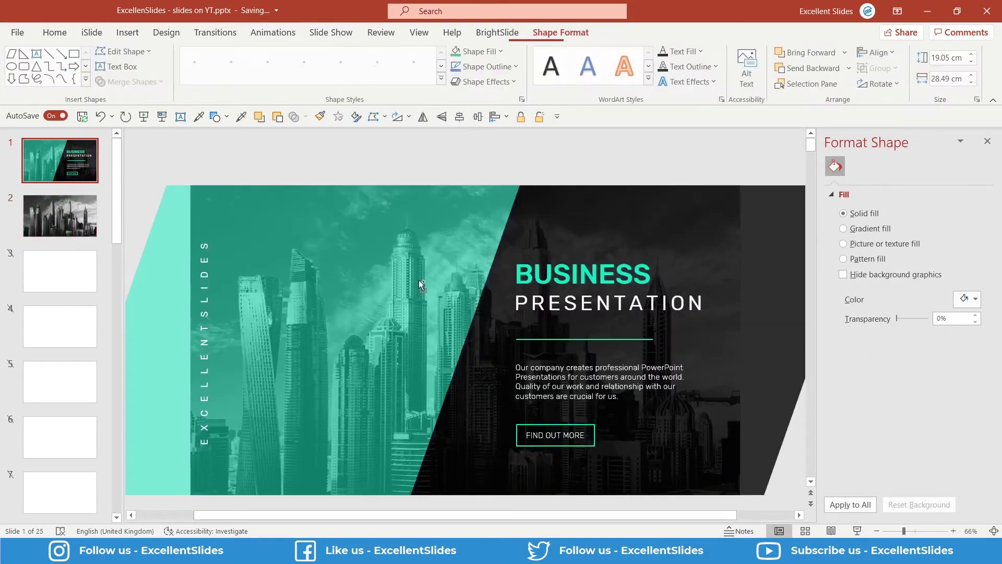
left_click(419, 280)
scroll(453, 292, "up", 2)
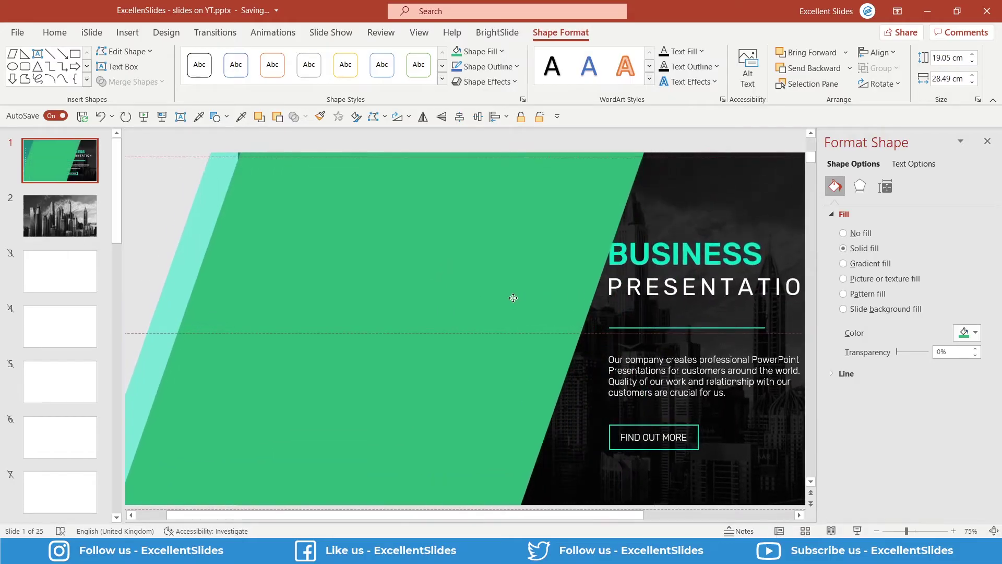
left_click_drag(513, 298, 513, 298)
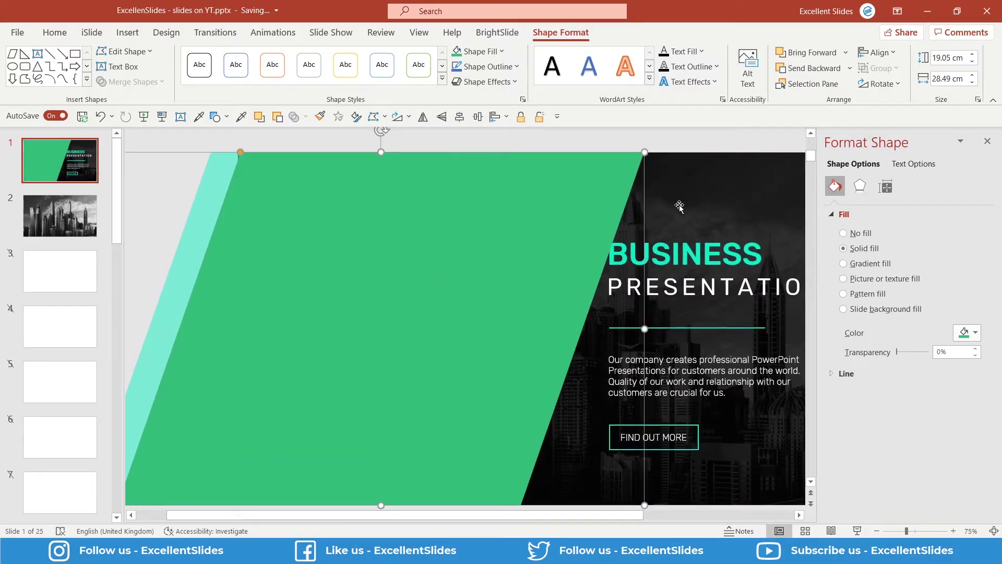
left_click(487, 52)
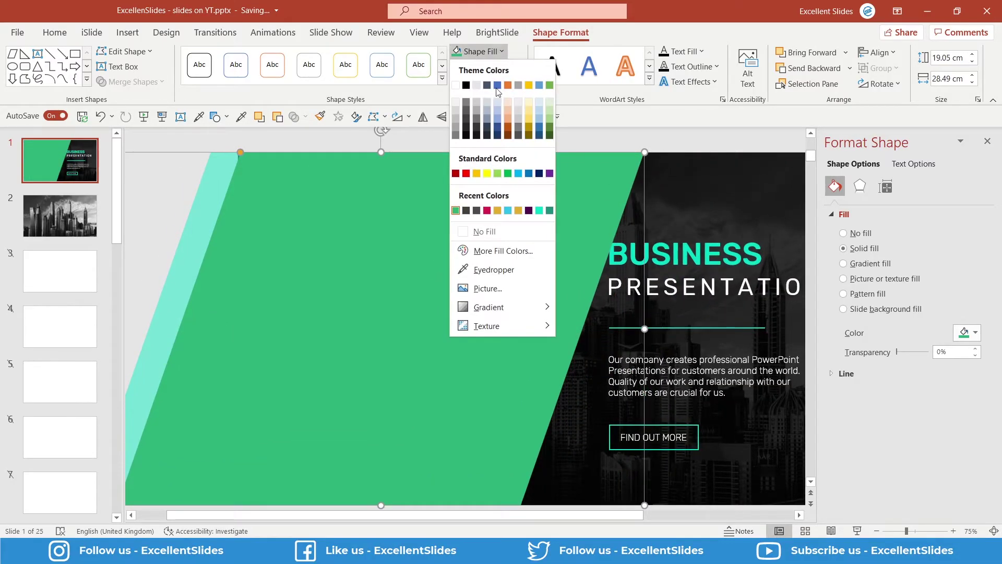
left_click(494, 271)
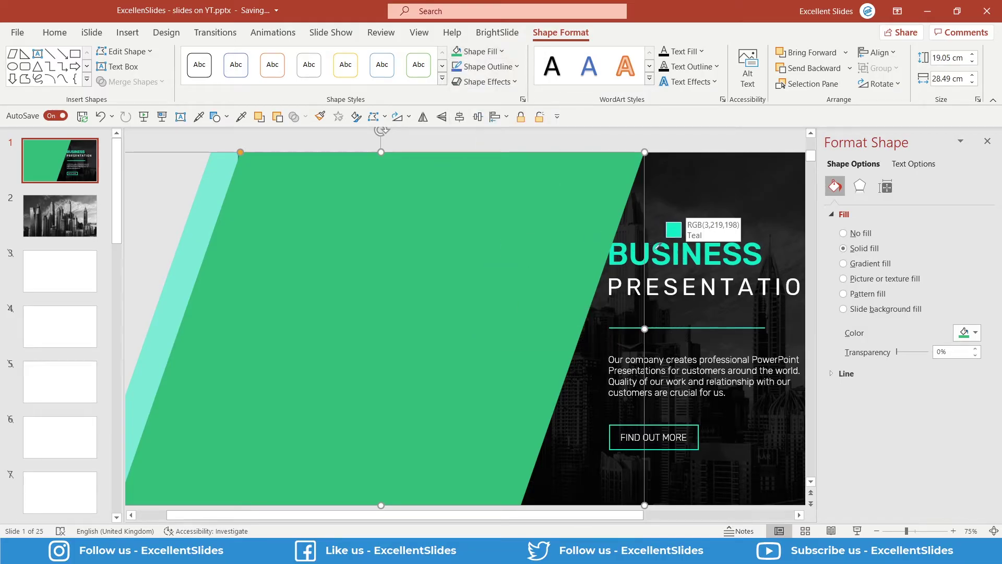
left_click(660, 246)
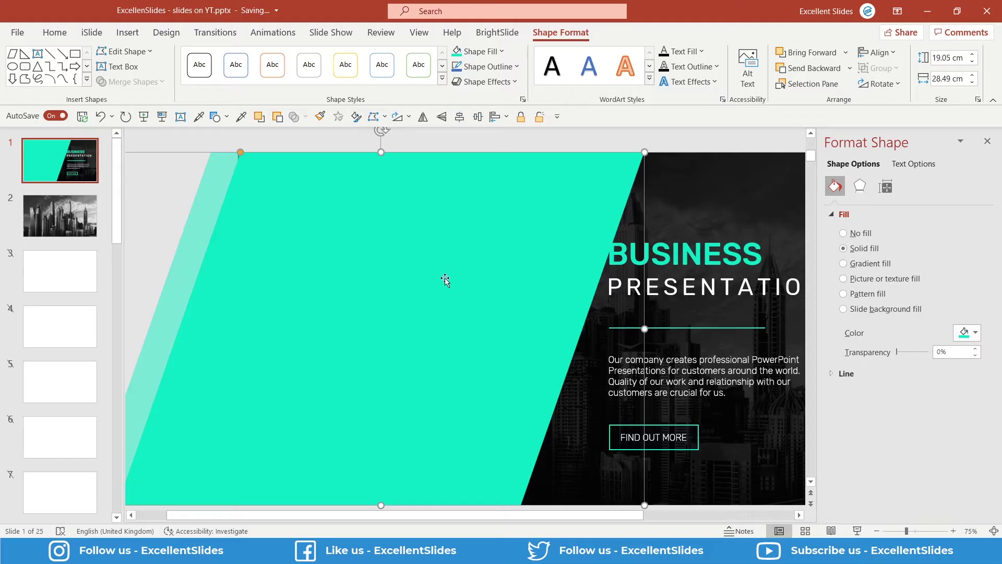
left_click(134, 205)
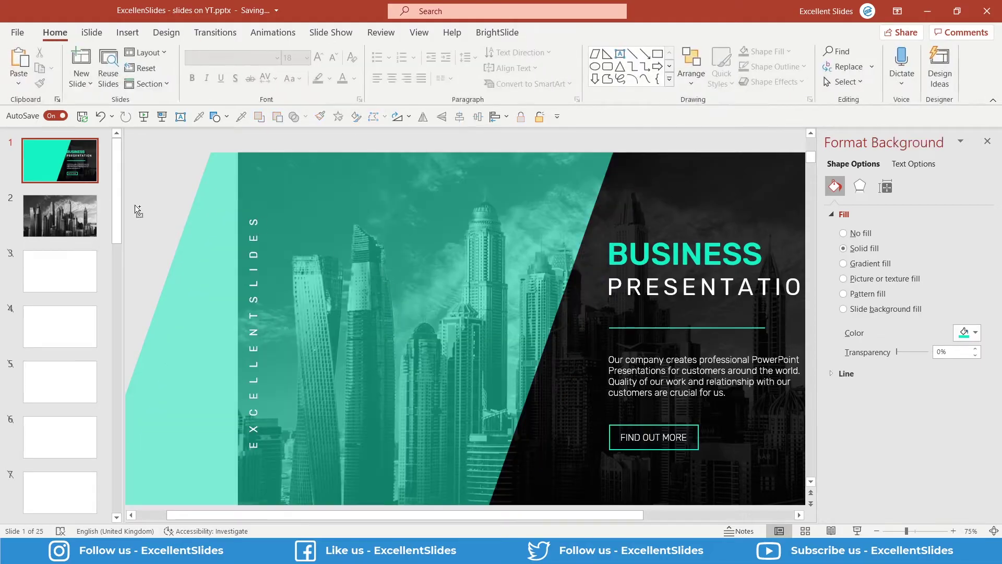
left_click(70, 212)
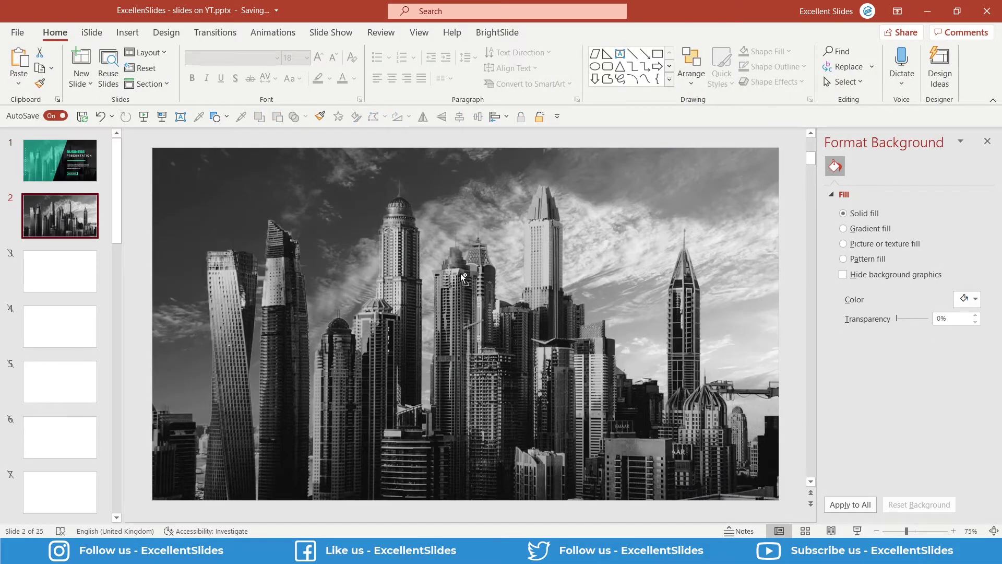
key("ctrl+v")
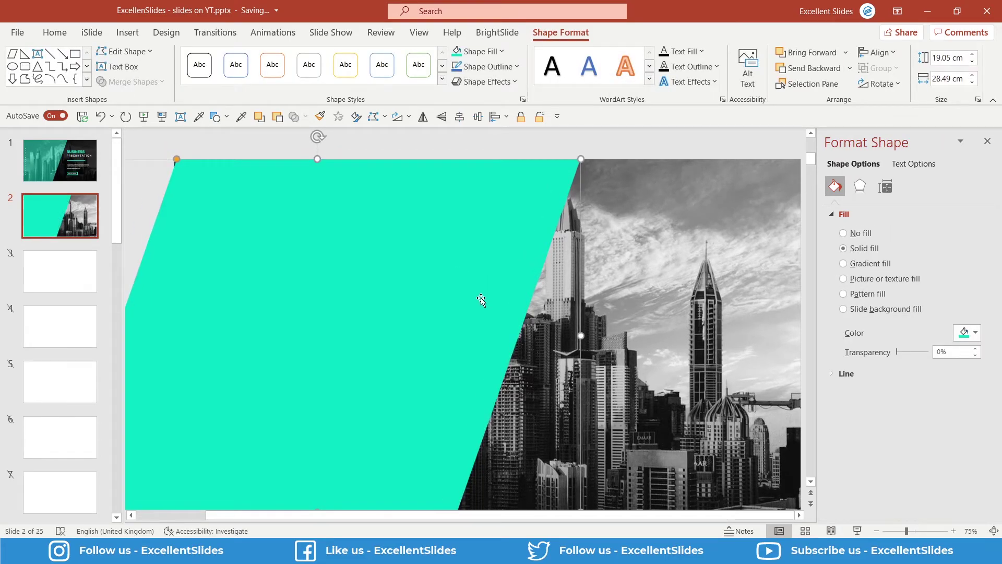
Copy the teal parallelogram to the right, fill the copy black and slide it against the teal one.
scroll(412, 271, "down", 2)
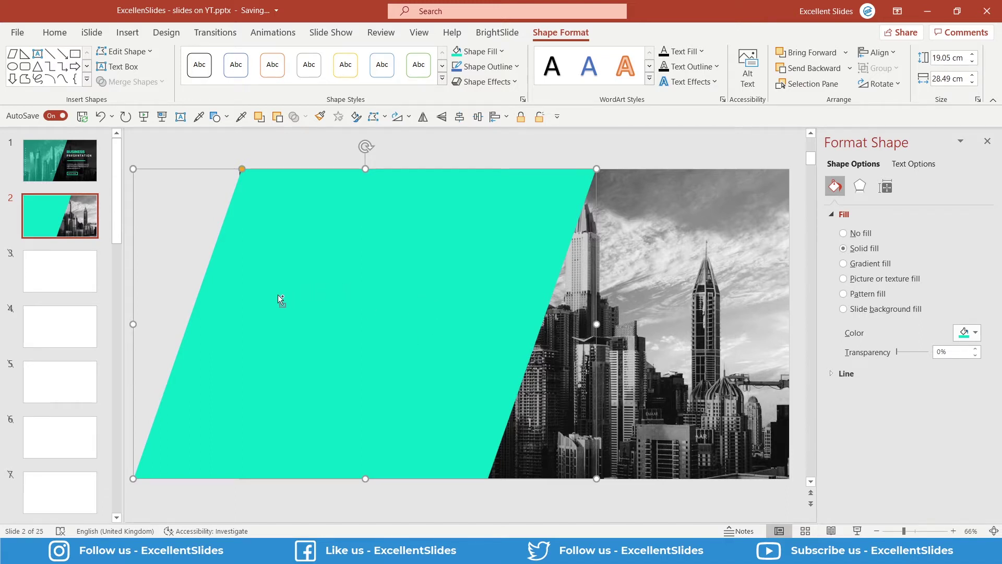
left_click_drag(278, 294, 689, 312)
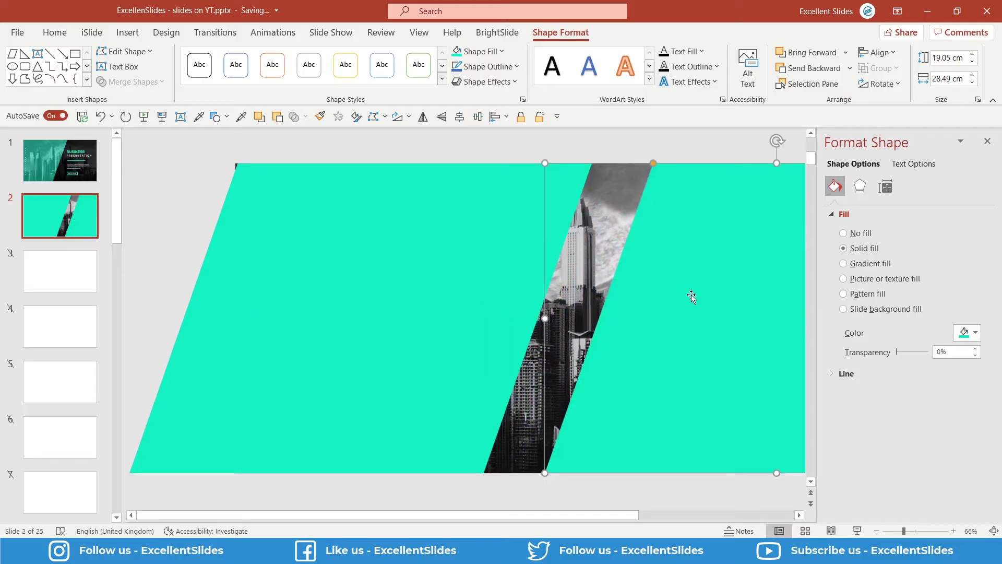
left_click(476, 288)
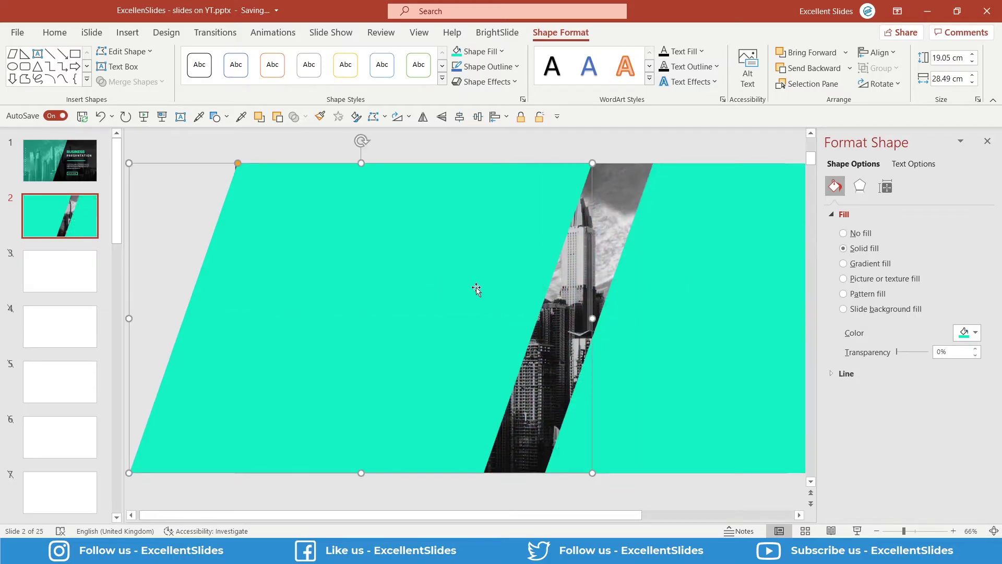
left_click(682, 288)
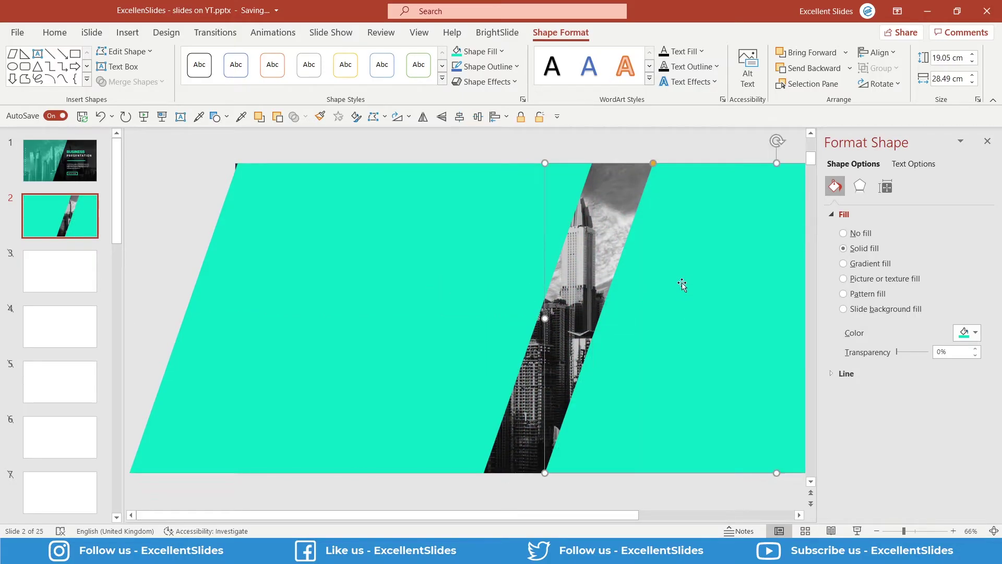
left_click(963, 334)
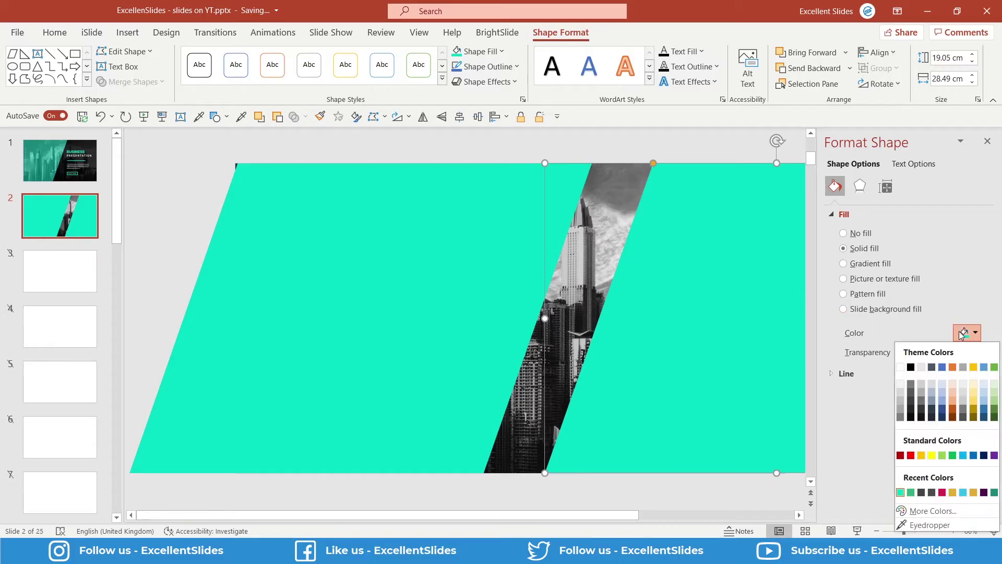
left_click(911, 368)
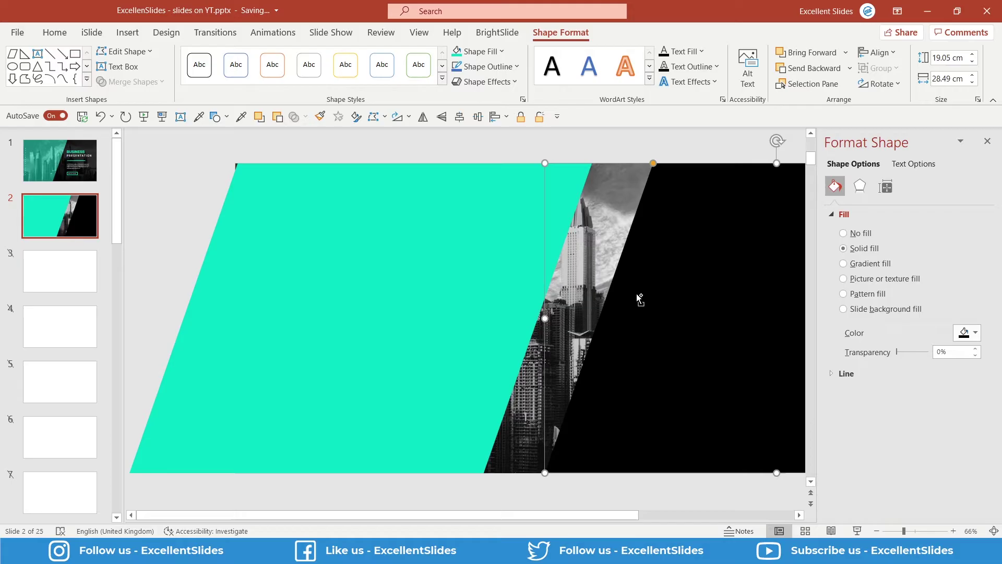
scroll(637, 293, "down", 2)
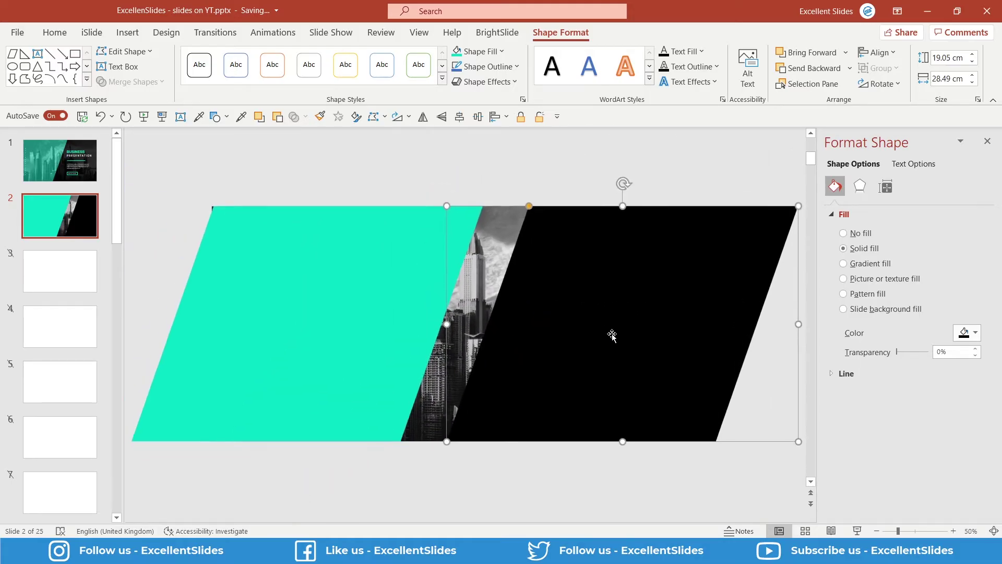
left_click_drag(645, 348, 595, 341)
Select both parallelograms together, undoing an accidental move.
scroll(595, 341, "up", 2)
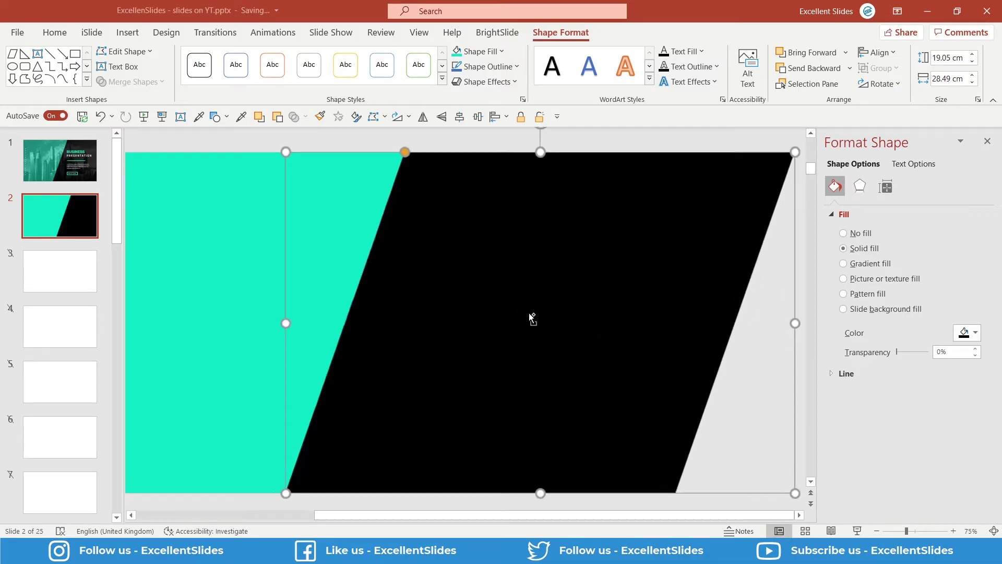
scroll(493, 319, "down", 3)
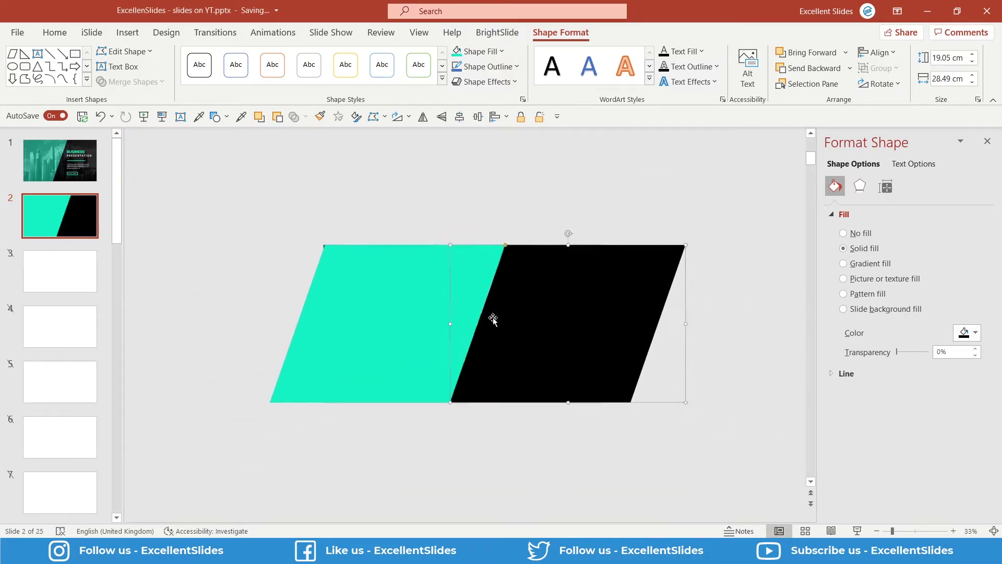
scroll(496, 301, "up", 1)
scroll(496, 302, "up", 1)
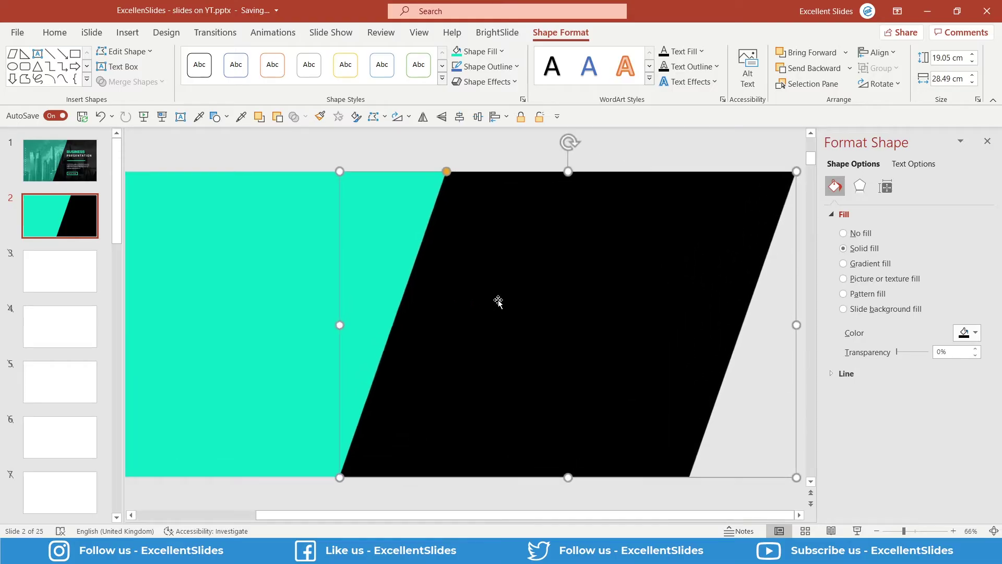
left_click(257, 298, "shift")
scroll(490, 298, "down", 1)
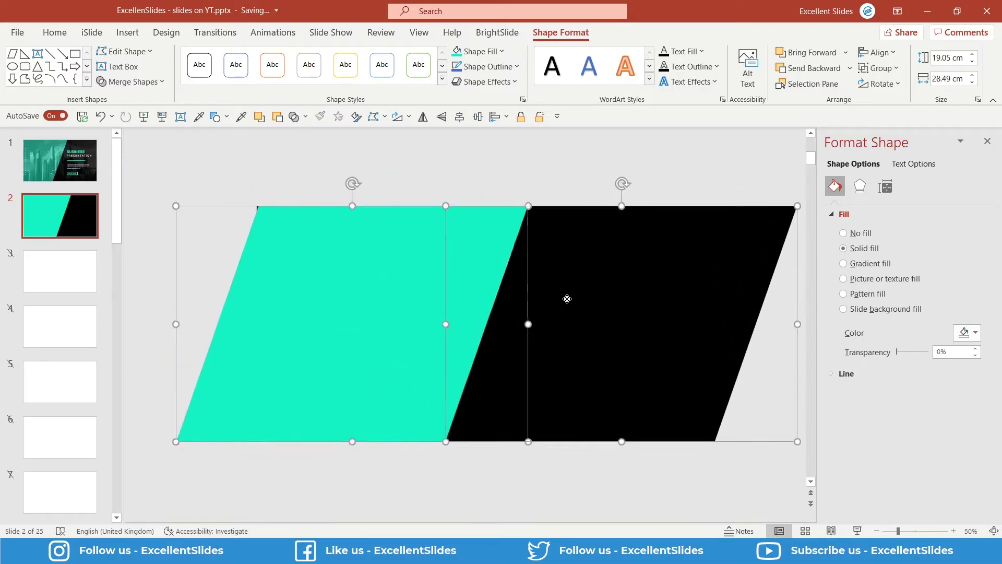
left_click_drag(566, 298, 587, 324)
key("ctrl+z")
Group the teal and black parallelograms and align the group to the slide's centre.
right_click(572, 284)
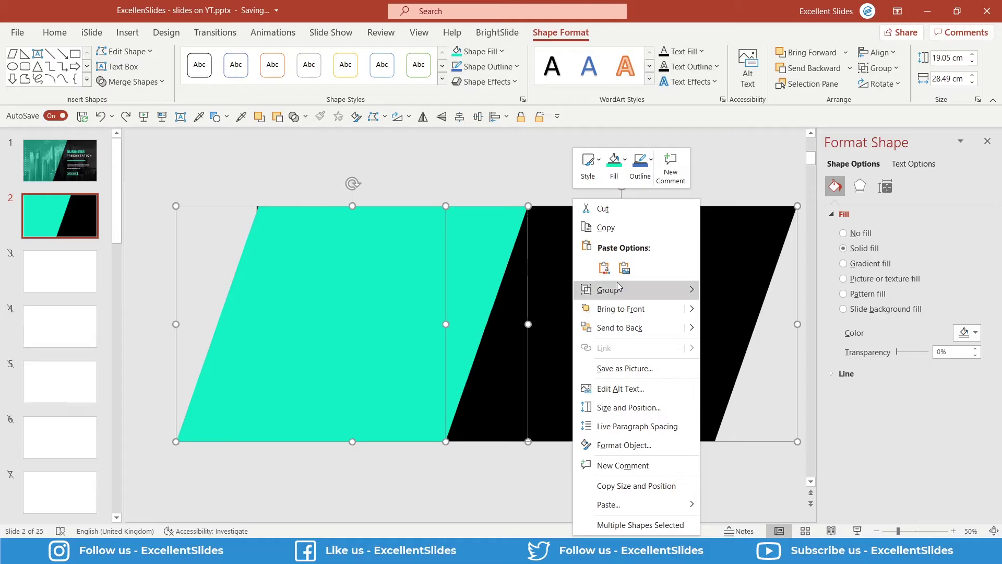
mouse_move(609, 290)
left_click(735, 290)
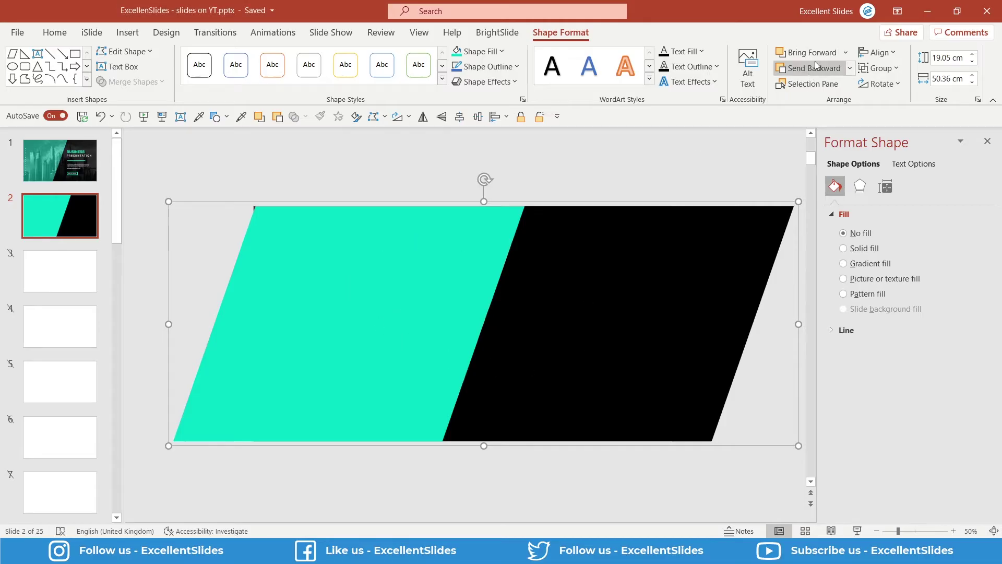
left_click(891, 54)
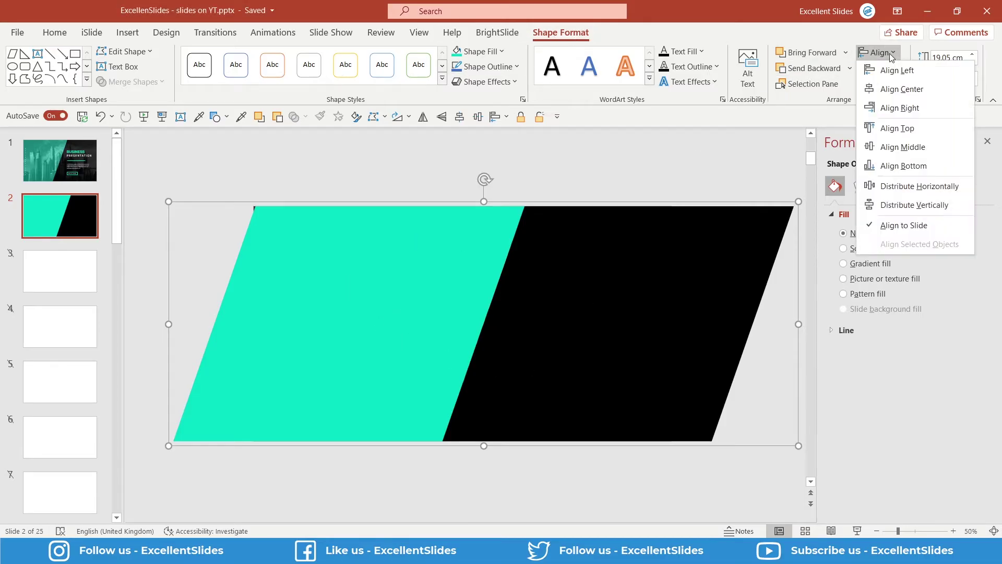
left_click(900, 91)
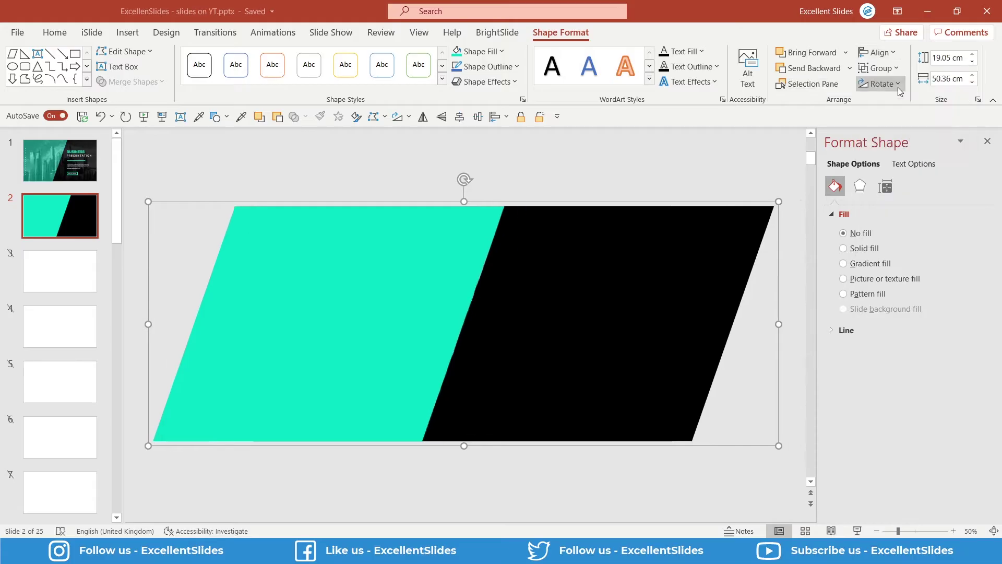
Shift the black parallelogram left so its slanted edge meets the teal one seamlessly.
left_click(540, 265)
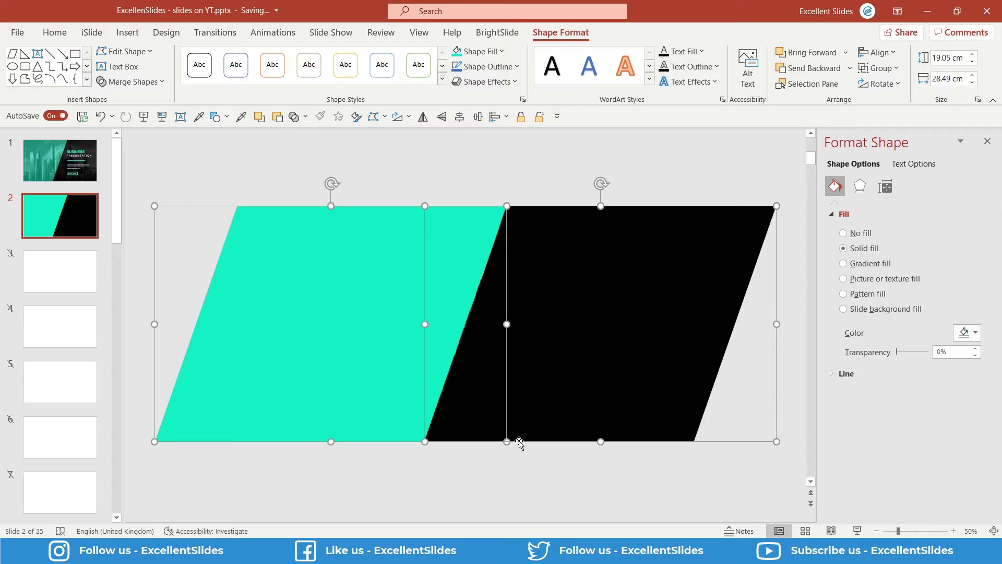
key("Escape")
left_click(419, 287)
scroll(420, 276, "up", 5)
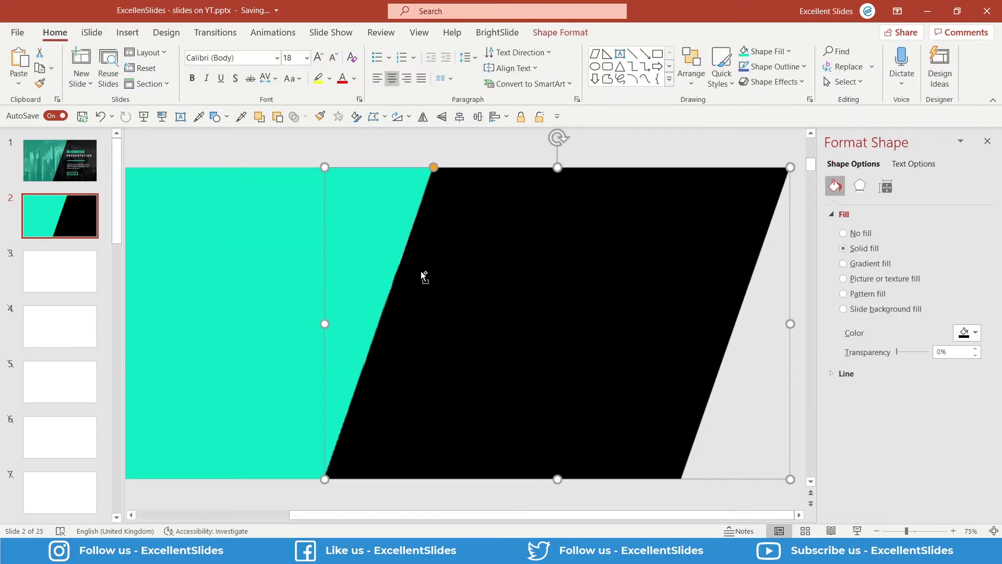
scroll(367, 261, "up", 2)
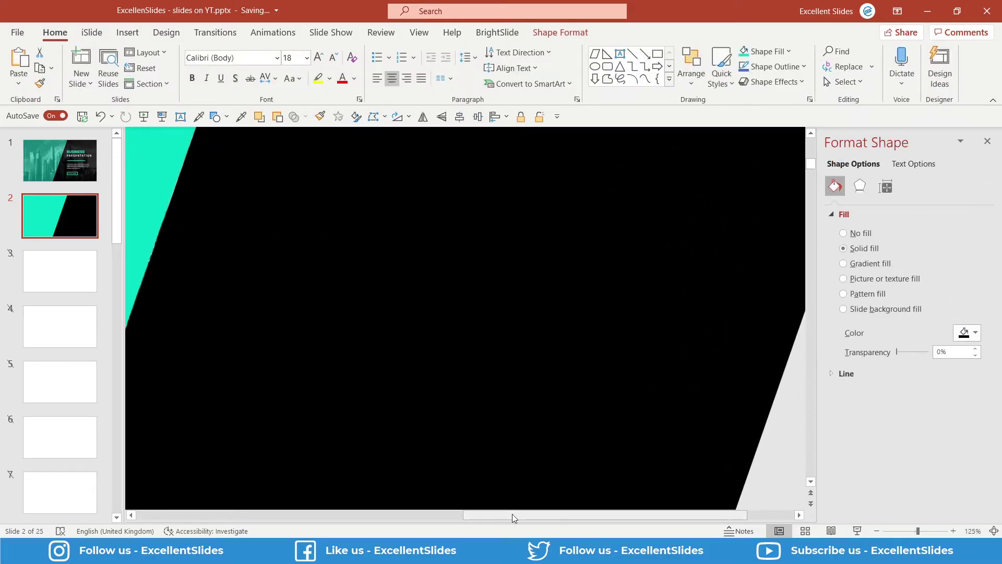
left_click_drag(512, 514, 473, 514)
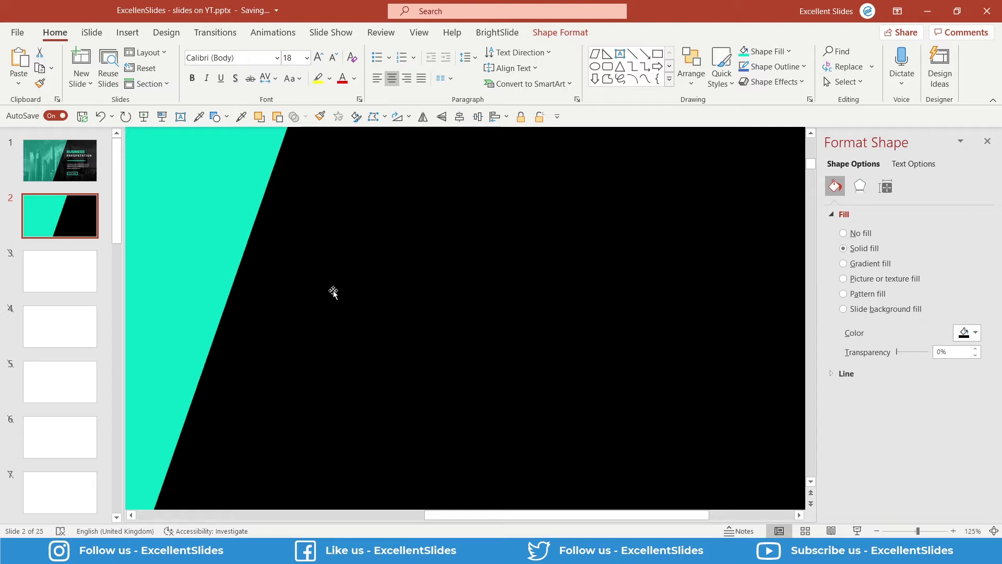
scroll(335, 295, "down", 9)
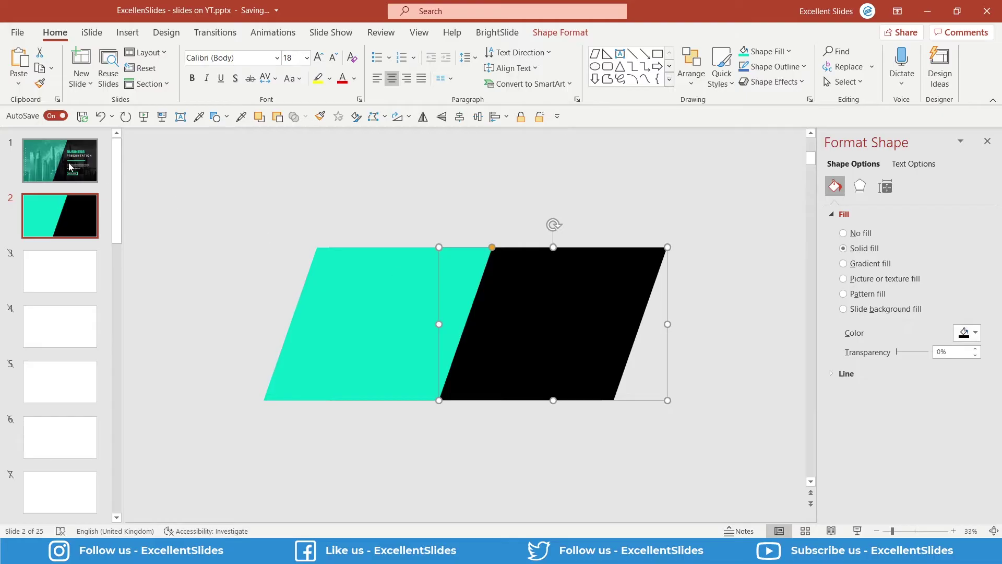
On slide 1, check the teal shape's 50% and black shape's 20% transparency.
left_click(81, 178)
left_click(414, 309)
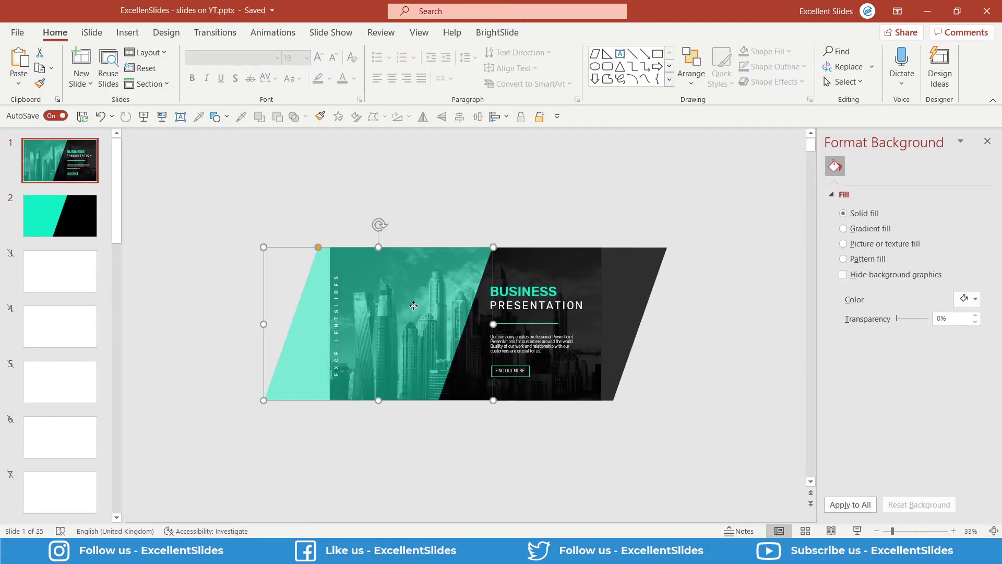
scroll(417, 308, "up", 4)
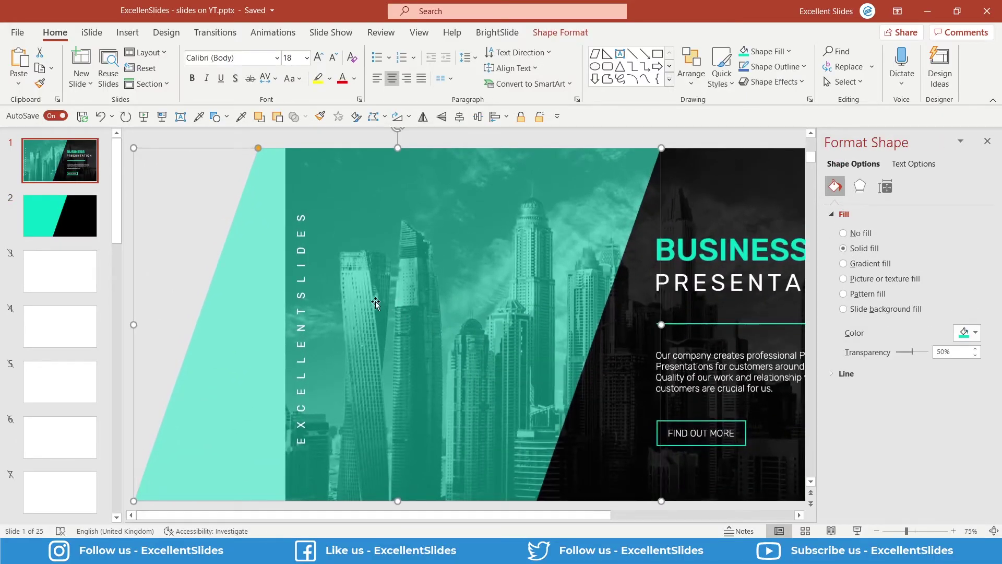
left_click(752, 177)
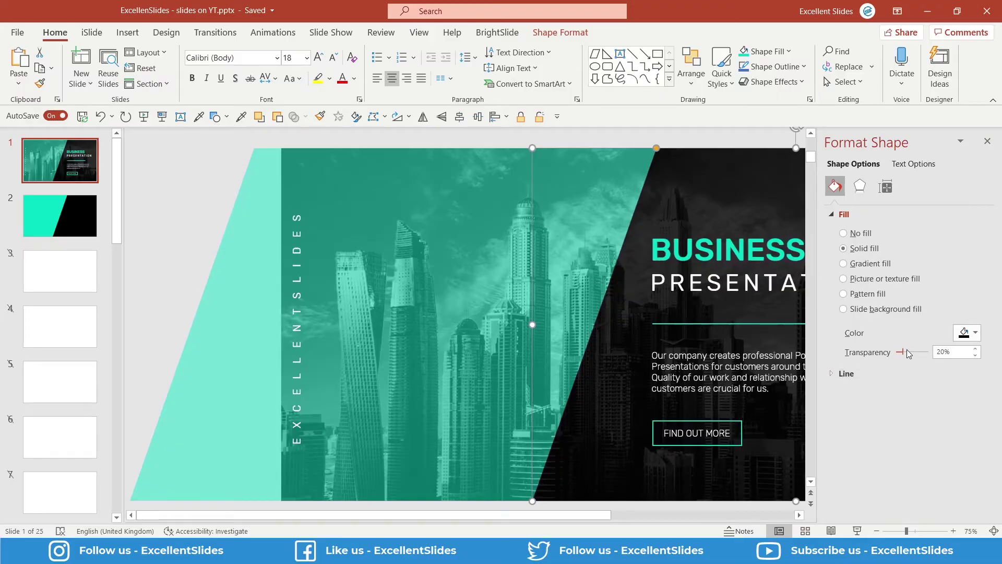
left_click(413, 194)
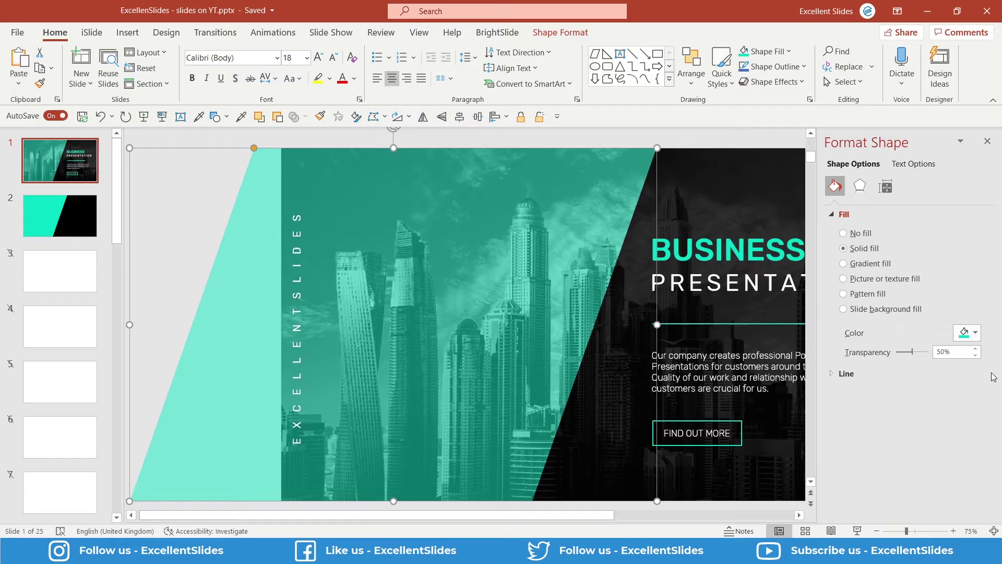
left_click(711, 174)
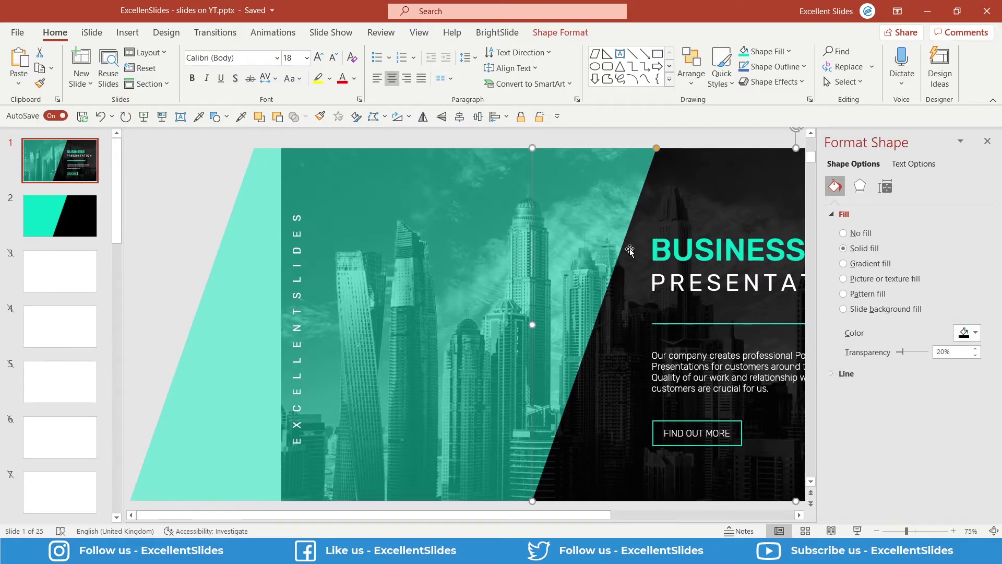
Give slide 2's teal parallelogram 50% and black parallelogram 20% transparency, then view slide 1.
left_click(68, 209)
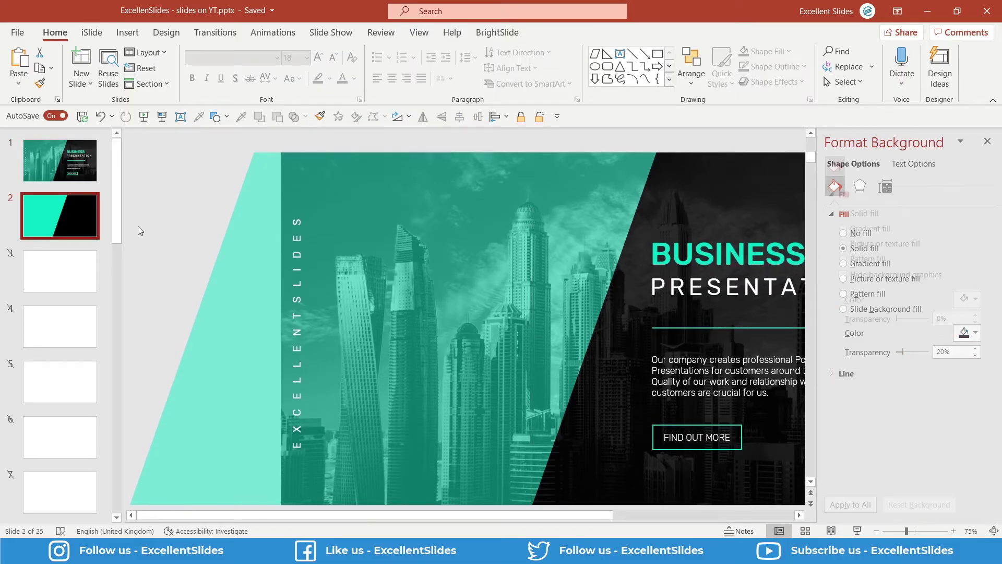
left_click(470, 271)
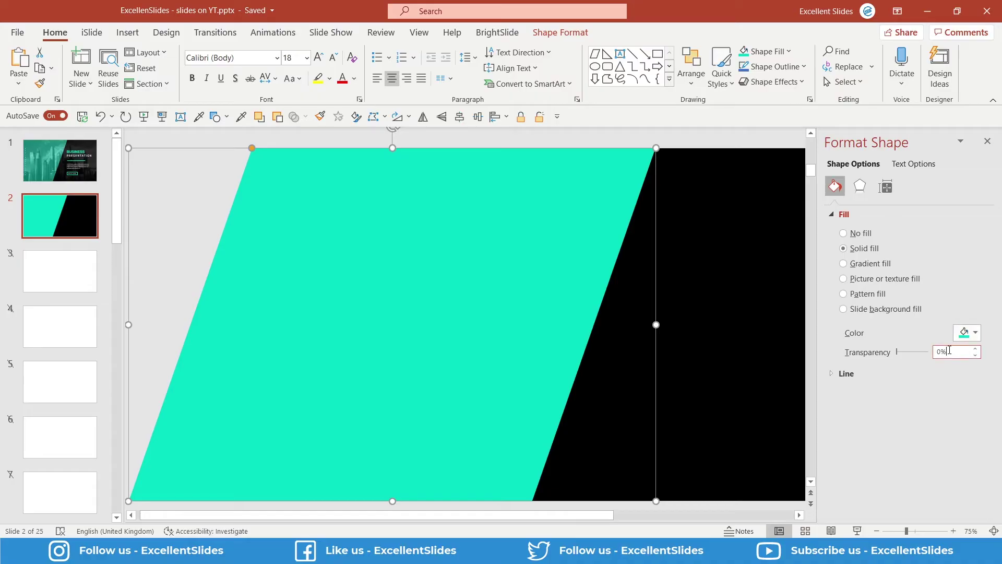
type("50")
key("Return")
left_click(756, 308)
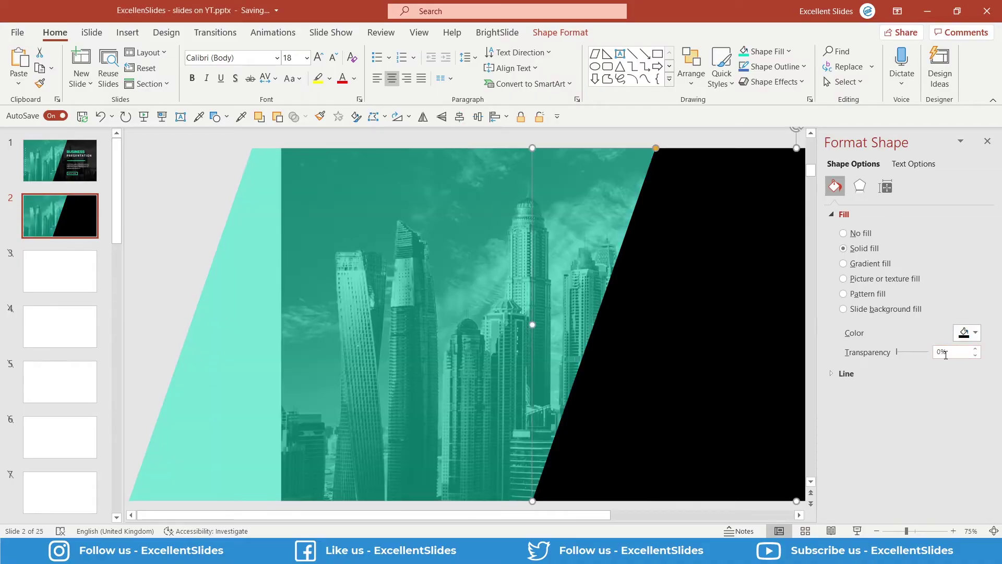
double_click(950, 352)
type("20")
key("Return")
scroll(574, 334, "down", 3, "ctrl")
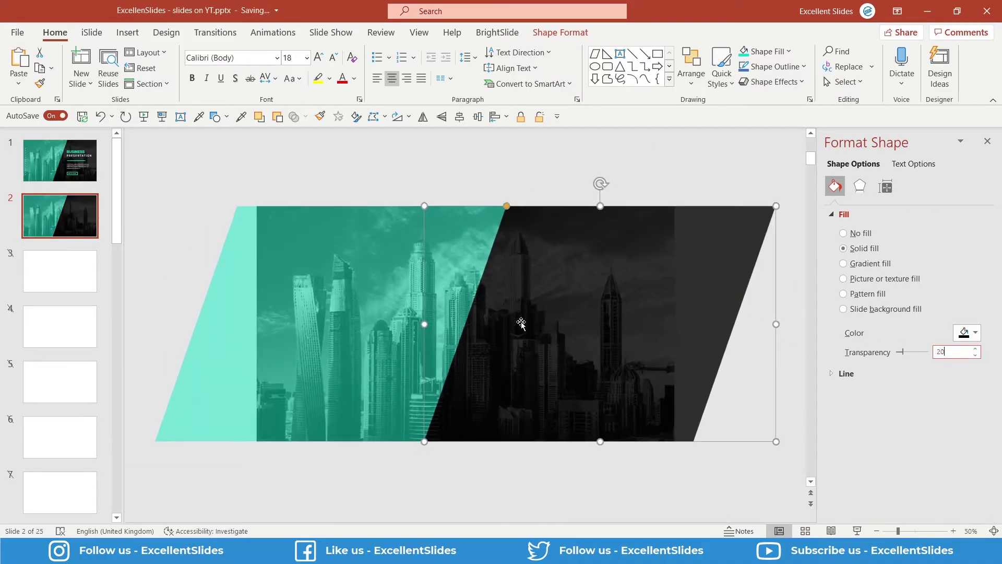
left_click(373, 189)
left_click(73, 170)
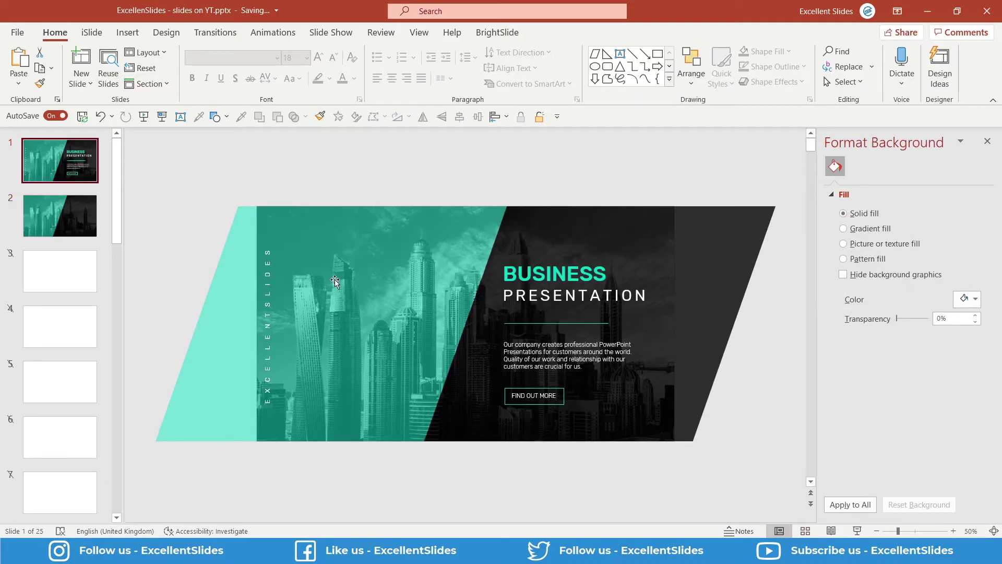
Copy slide 1's vertical EXCELLENTSLIDES text box and paste it at slide 2's left edge.
left_click(266, 303)
scroll(266, 303, "up", 5, "ctrl")
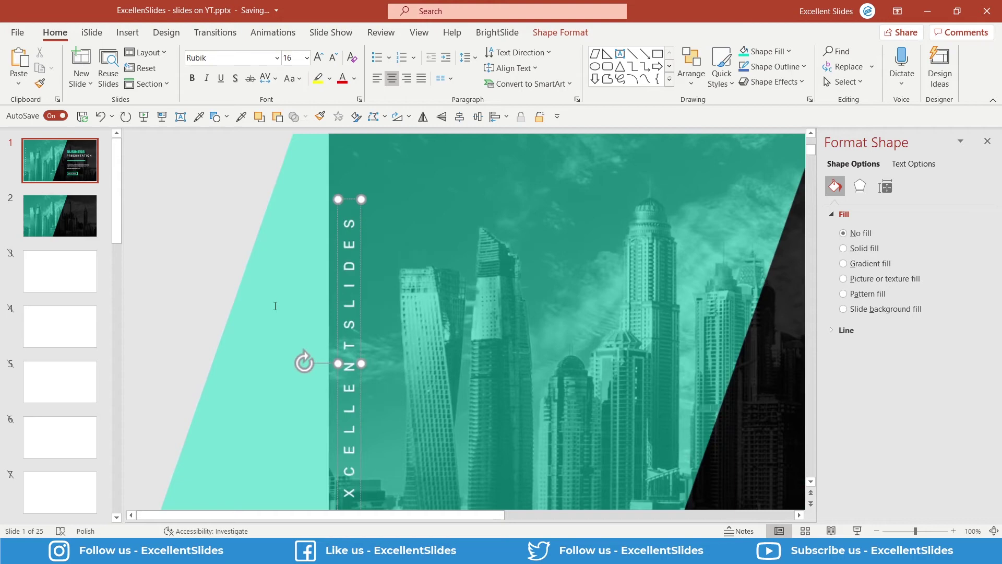
scroll(365, 306, "down", 3, "ctrl")
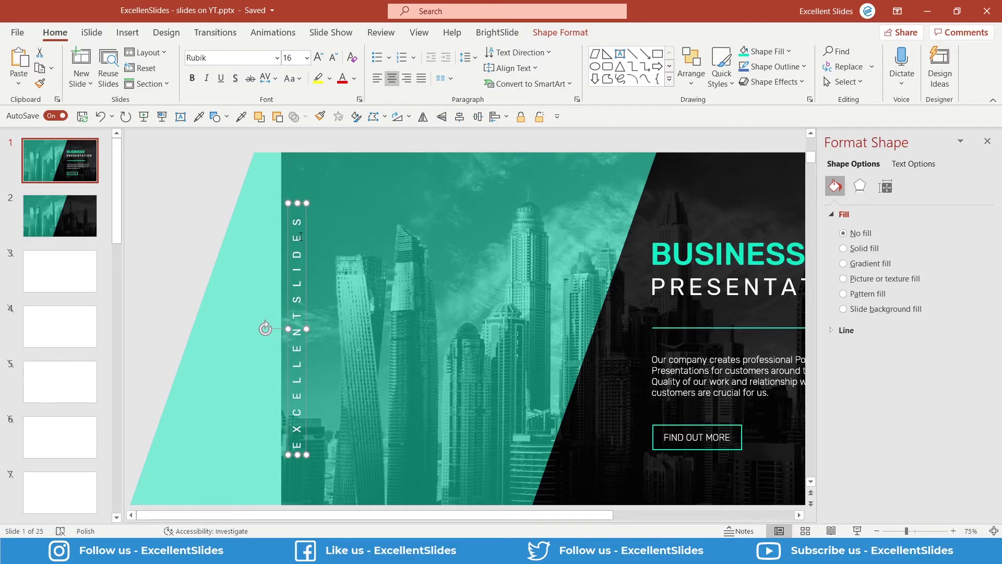
left_click(301, 236)
left_click(43, 219)
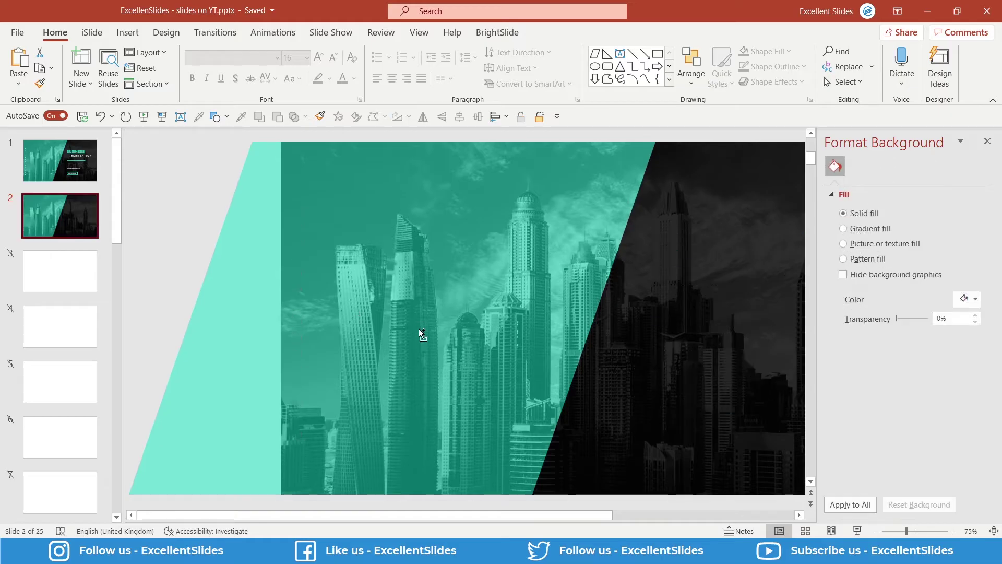
key("ctrl+v")
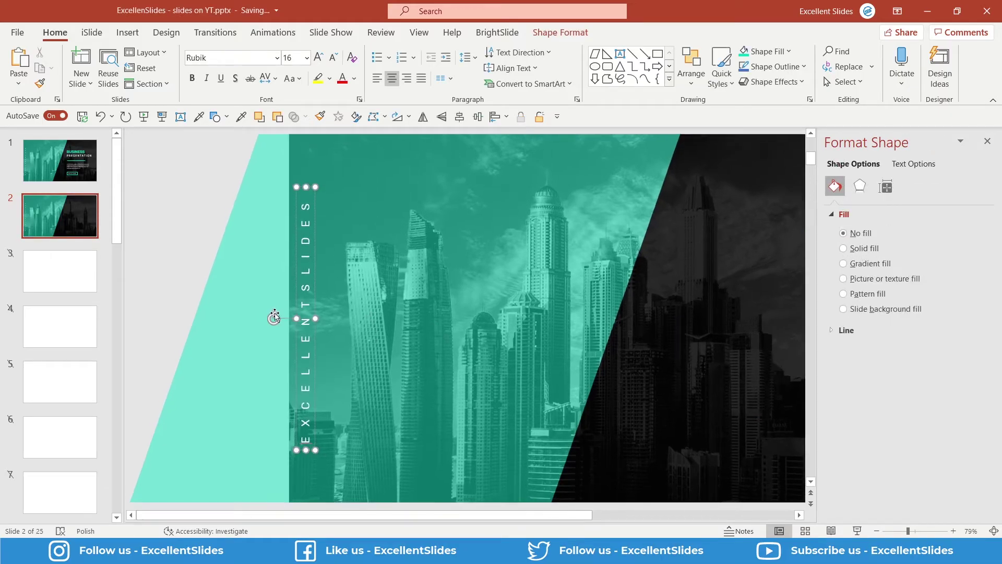
mouse_move(274, 318)
left_mouse_down()
mouse_move(286, 288)
mouse_move(320, 274)
mouse_move(262, 286)
mouse_move(252, 300)
mouse_move(266, 316)
left_mouse_up()
Try 5 pt expanded character spacing on the vertical text, undo it, and show slide 1.
left_click(270, 83)
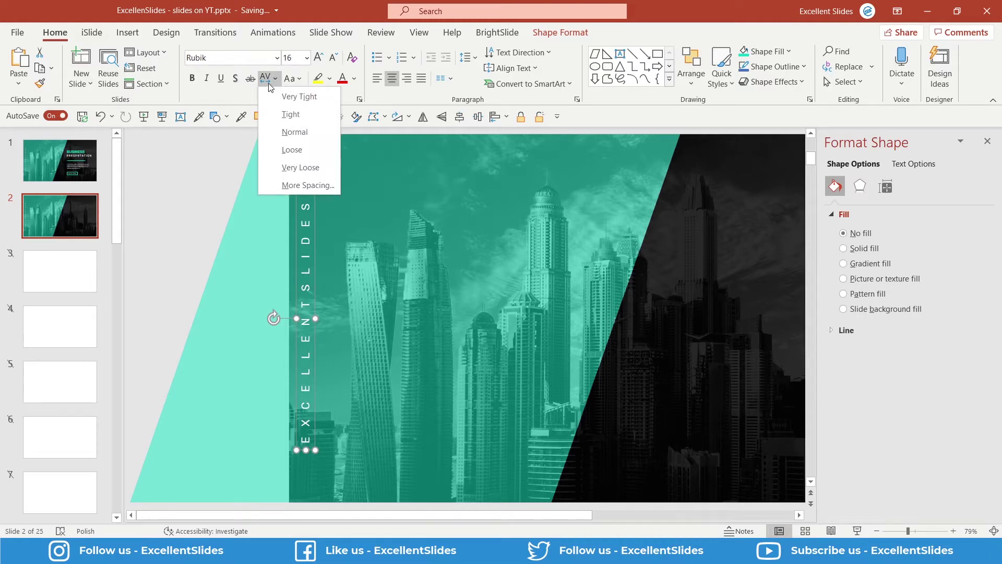
left_click(308, 185)
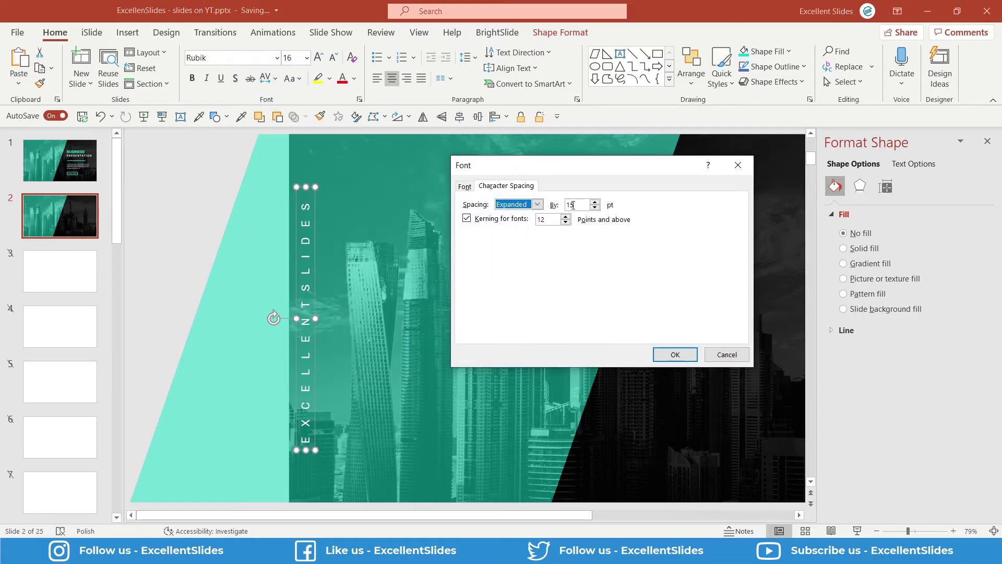
left_click(576, 204)
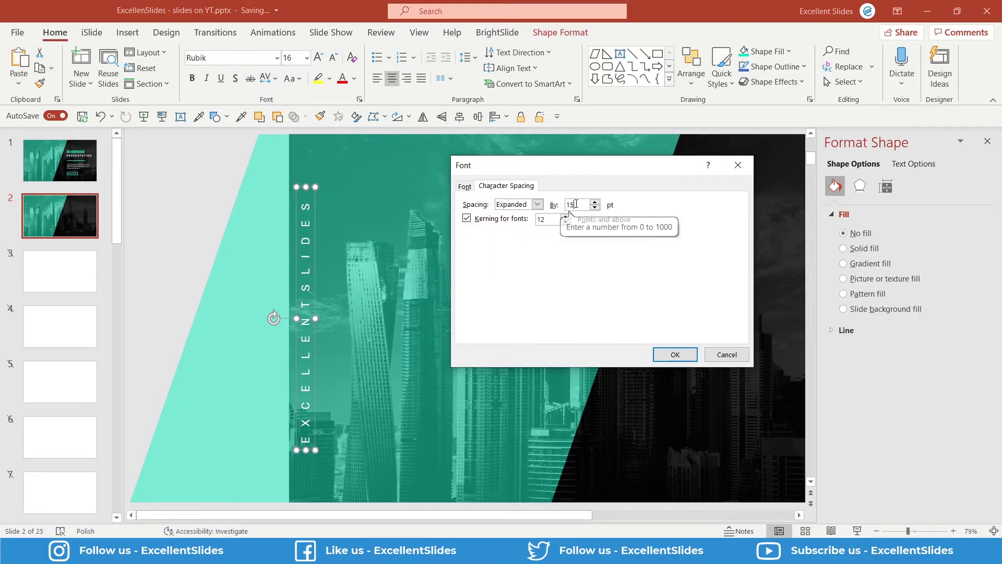
key("BackSpace")
key("BackSpace")
type("5")
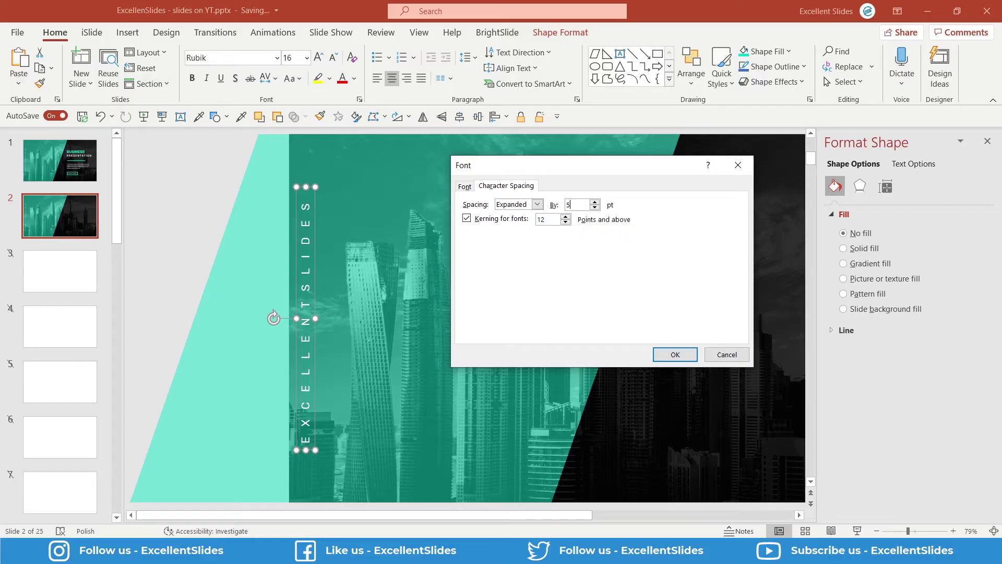
left_click(674, 355)
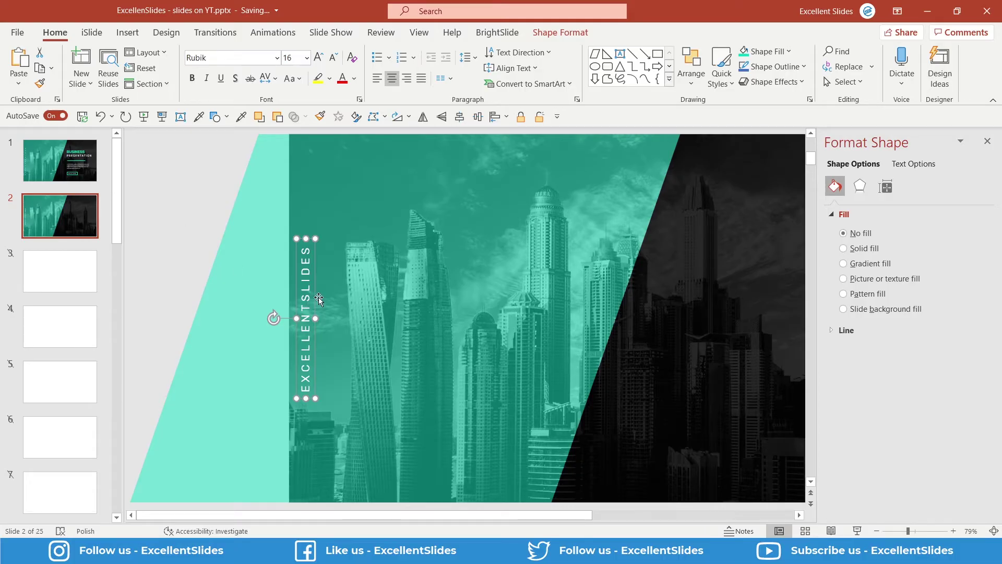
key("ctrl+z")
left_click(71, 172)
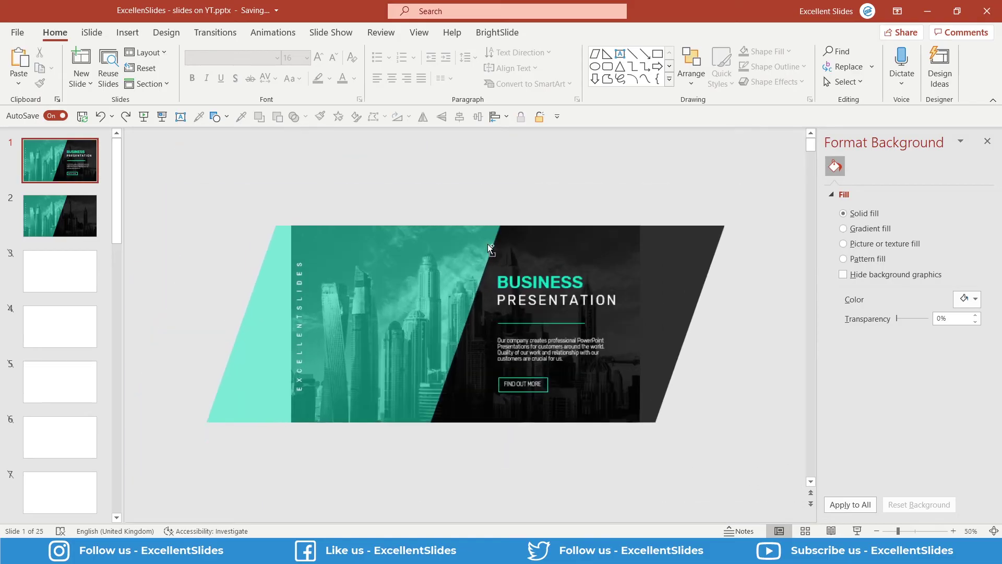
Select BUSINESS in slide 1's title to read its Rubik Medium 48 font.
scroll(488, 243, "up", 2, "ctrl")
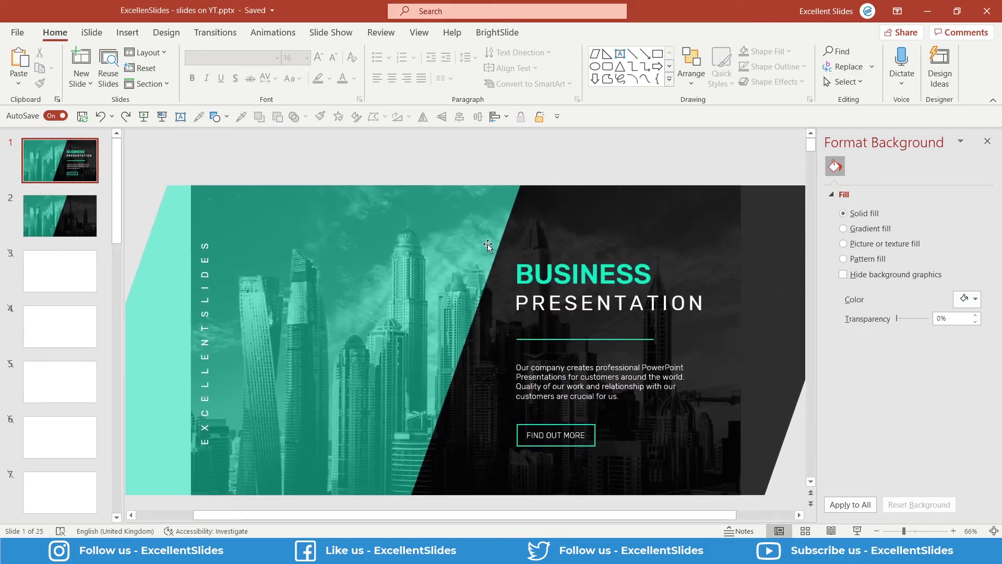
left_click(508, 264)
scroll(508, 303, "up", 1, "ctrl")
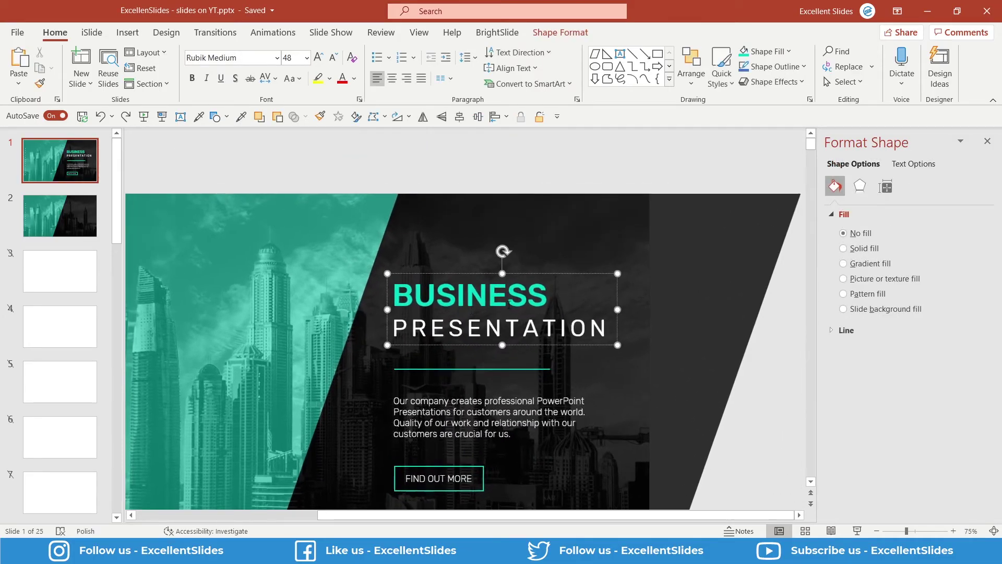
left_click(466, 307)
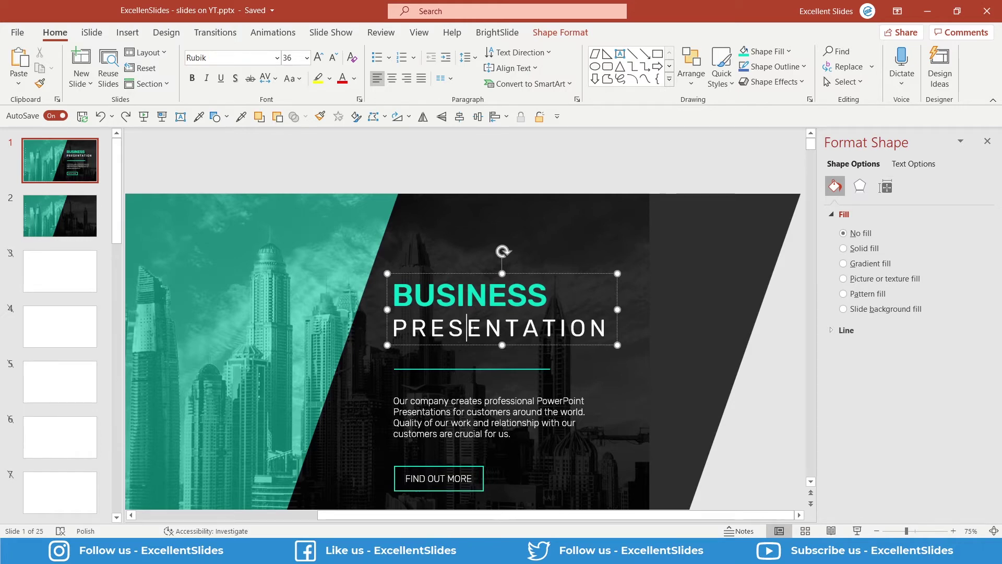
scroll(447, 346, "up", 2, "ctrl")
left_click(383, 278)
double_click(381, 285)
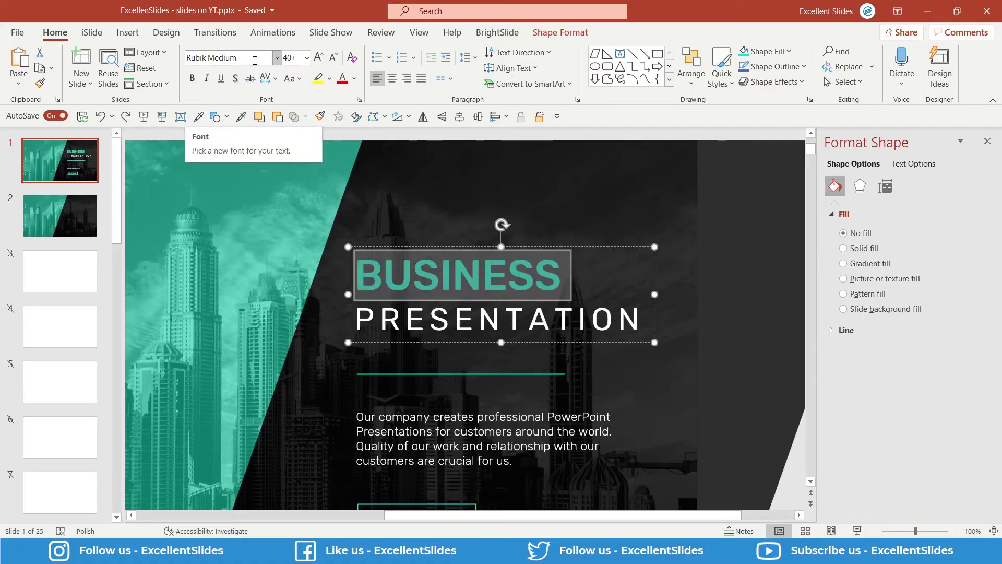
left_click(507, 279)
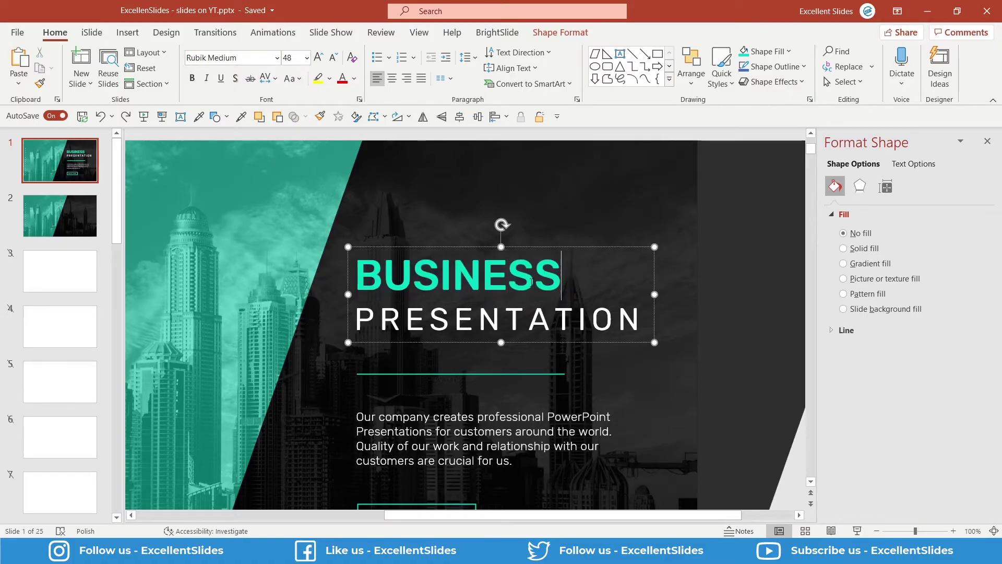
double_click(547, 285)
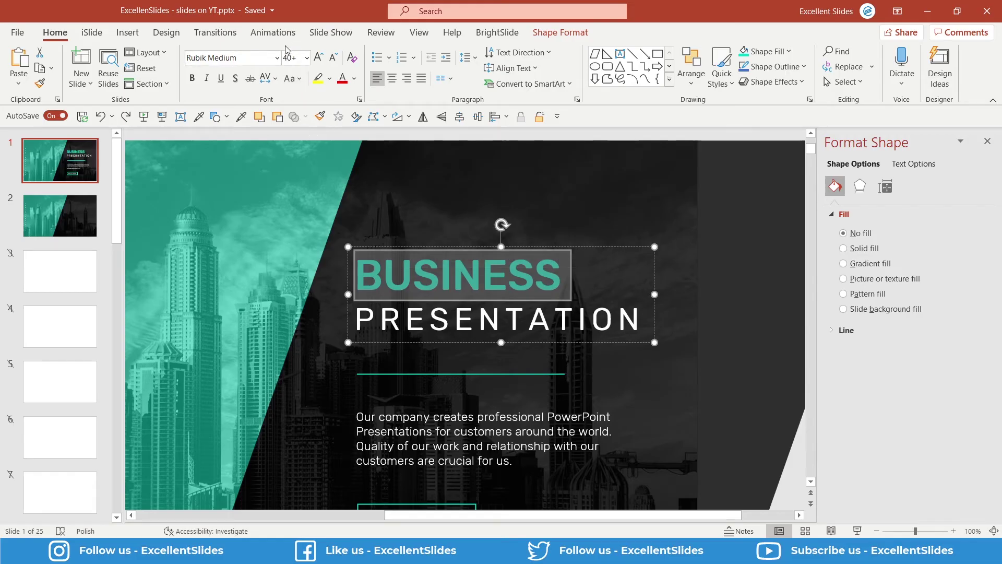
Check PRESENTATION's Rubik 36 font, then select the whole title box.
left_click_drag(355, 319, 619, 327)
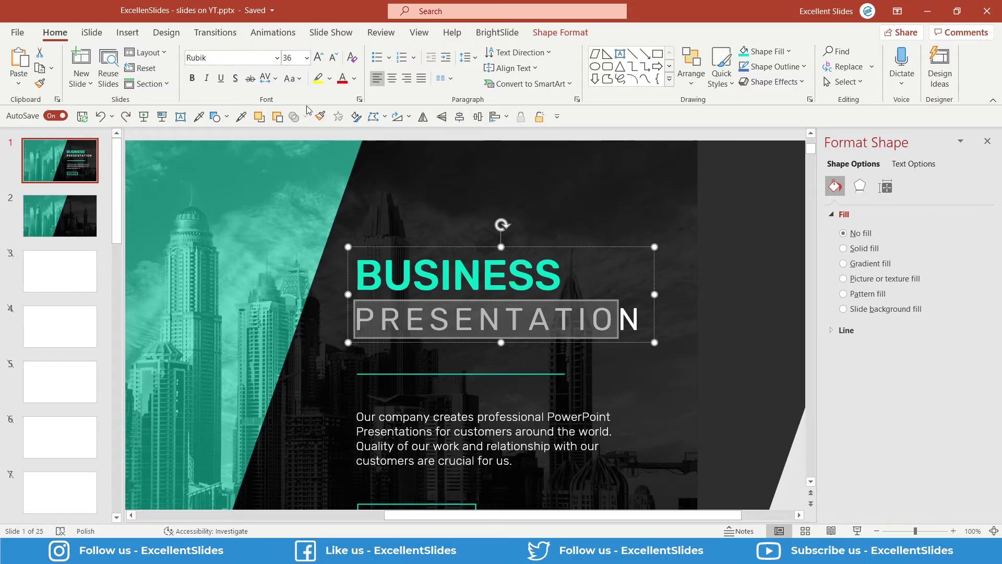
left_click_drag(380, 322, 555, 322)
left_click(462, 321)
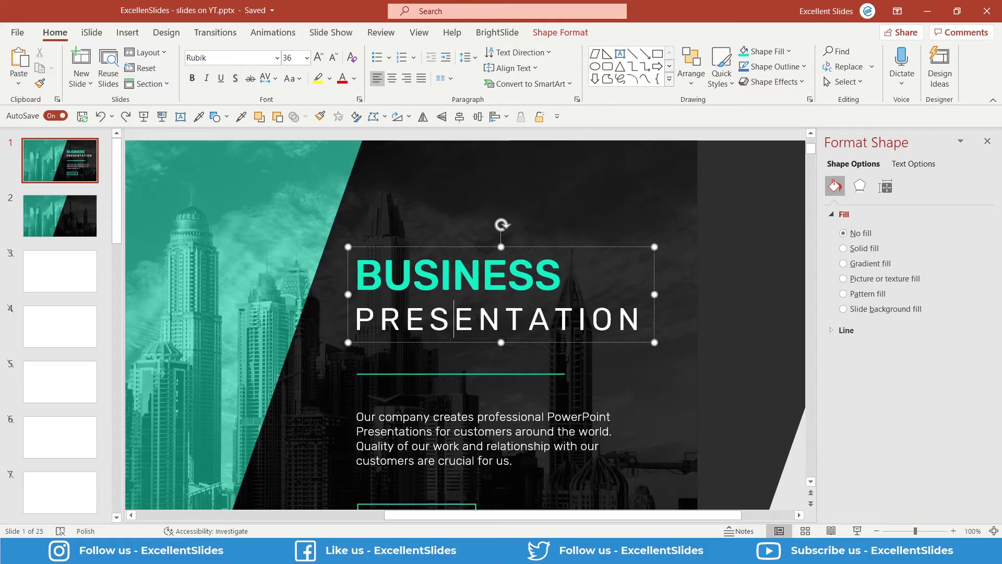
left_click_drag(355, 275, 538, 275)
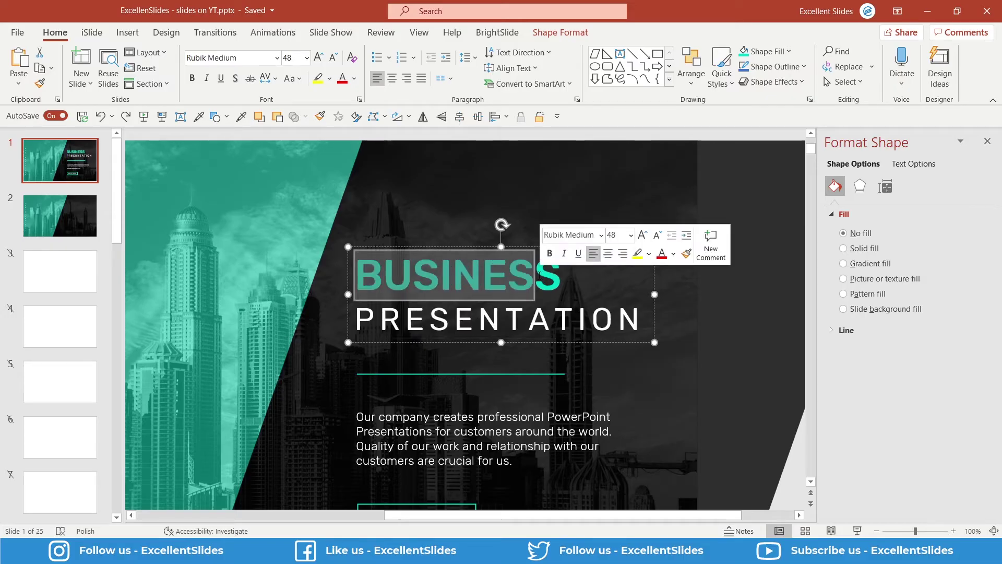
left_click(525, 344)
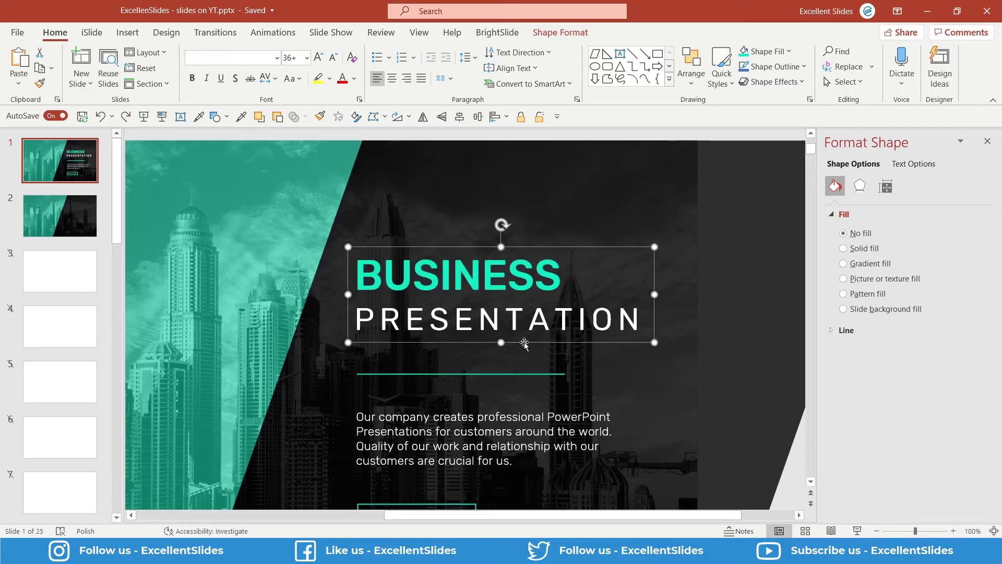
Paste the BUSINESS PRESENTATION title box onto slide 2.
scroll(143, 221, "down", 2)
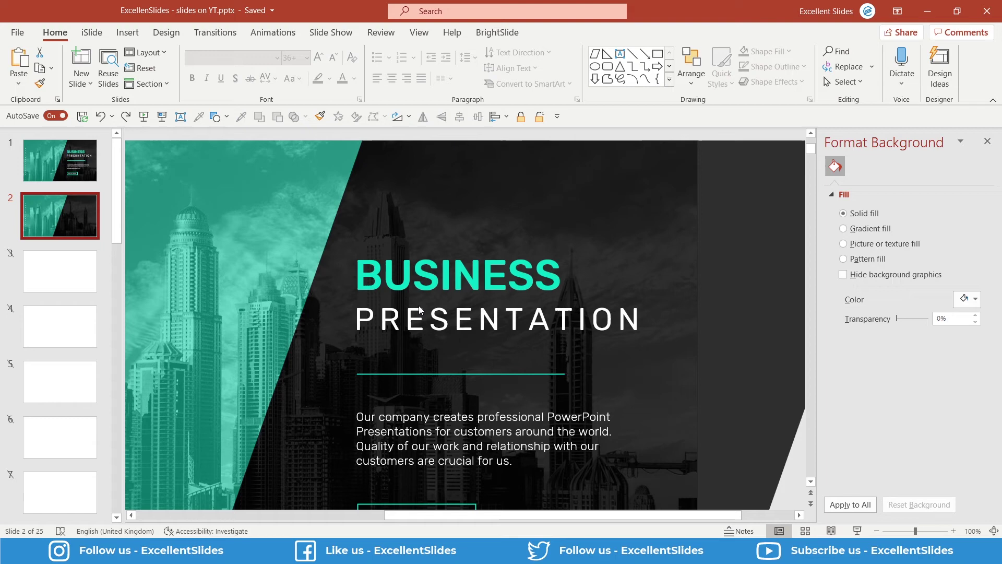
key("ctrl+v")
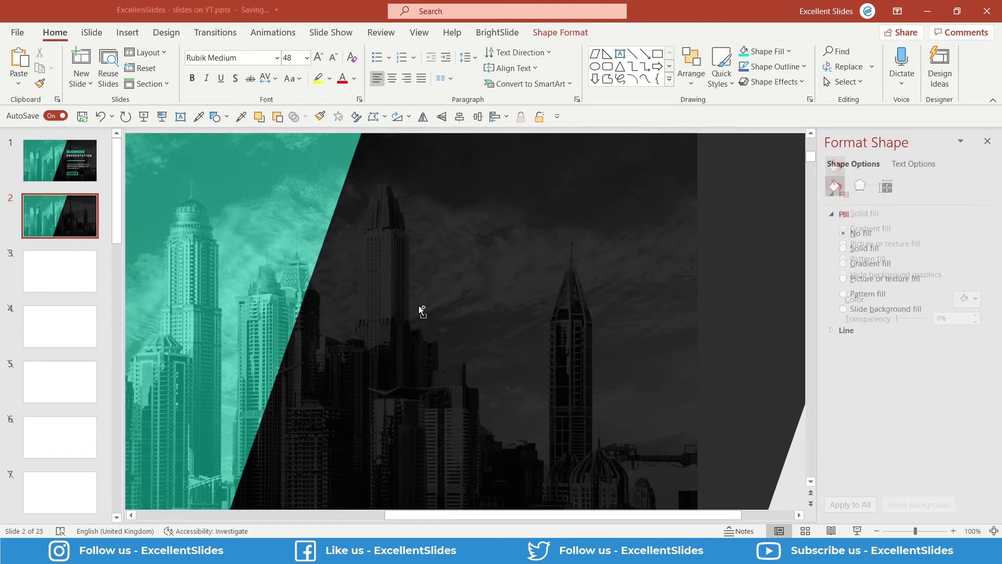
scroll(514, 266, "down", 2)
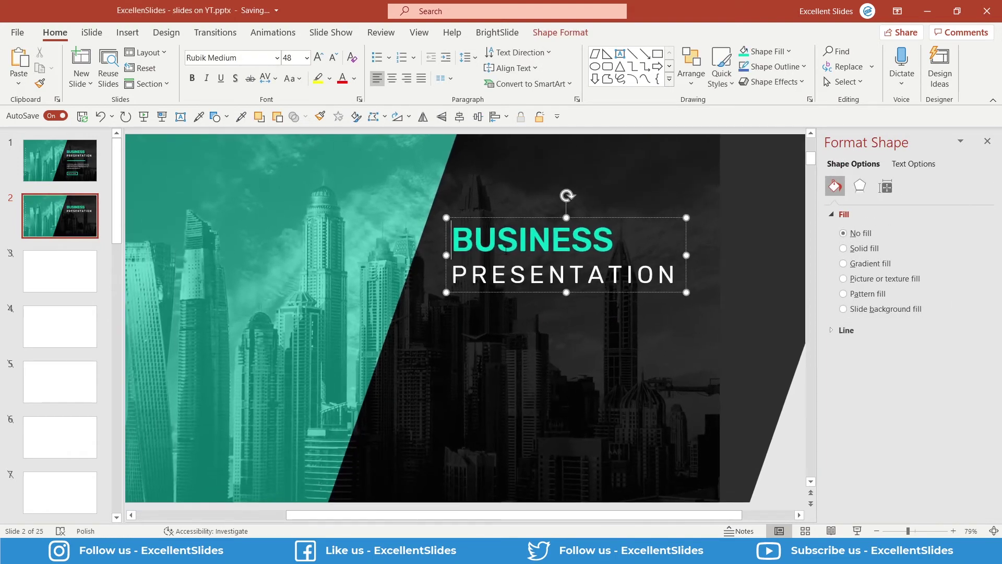
scroll(514, 266, "up", 5)
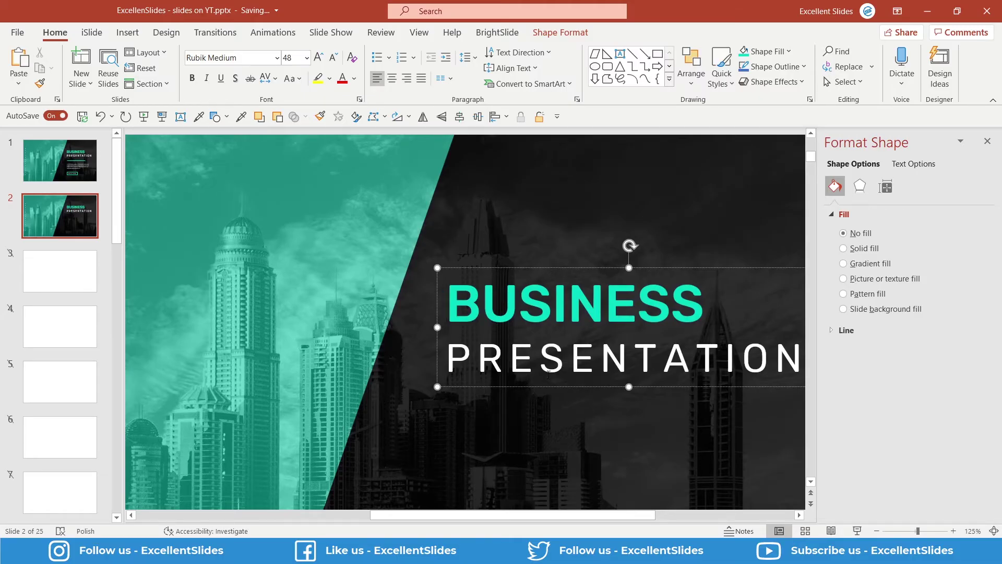
Copy the teal divider line from slide 1 onto slide 2, then return to slide 1.
left_click(62, 175)
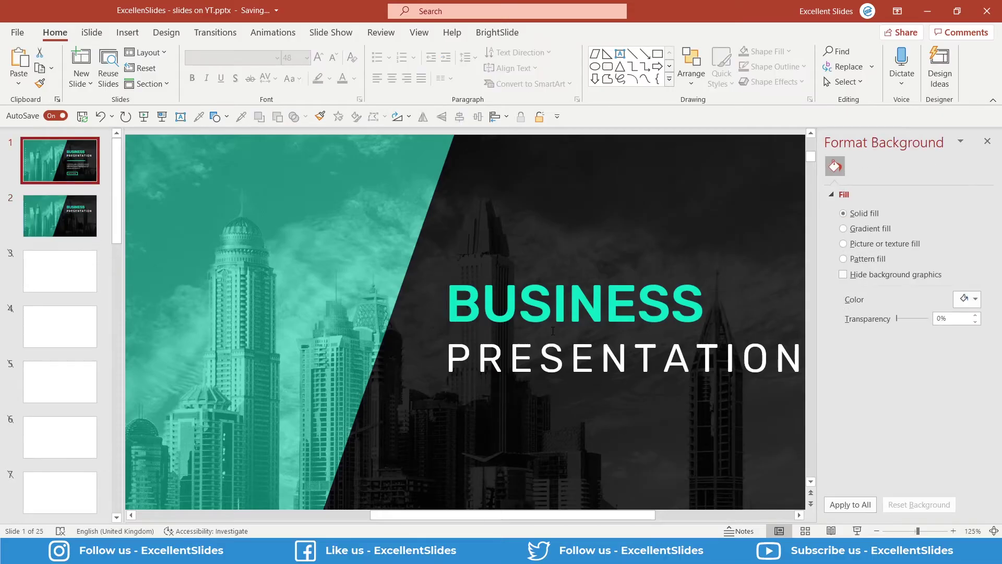
scroll(602, 314, "down", 5, "ctrl")
scroll(601, 314, "up", 5)
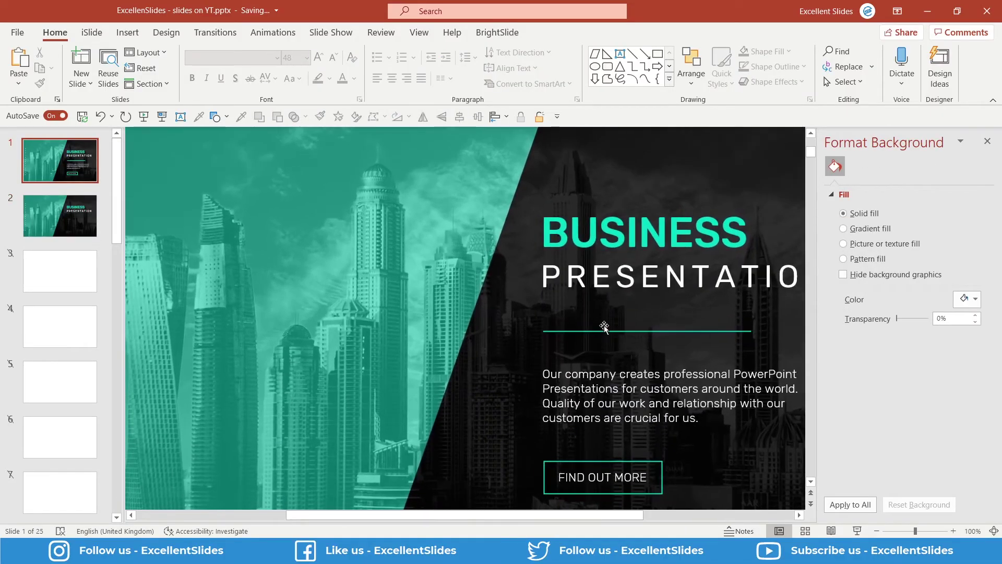
left_click(582, 333)
scroll(580, 336, "up", 8, "ctrl")
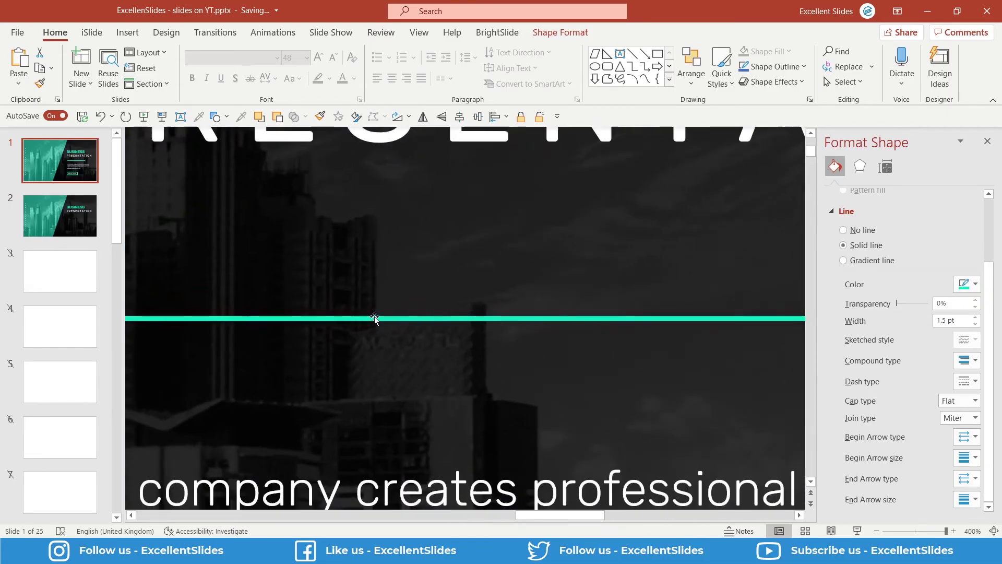
scroll(374, 316, "down", 5, "ctrl")
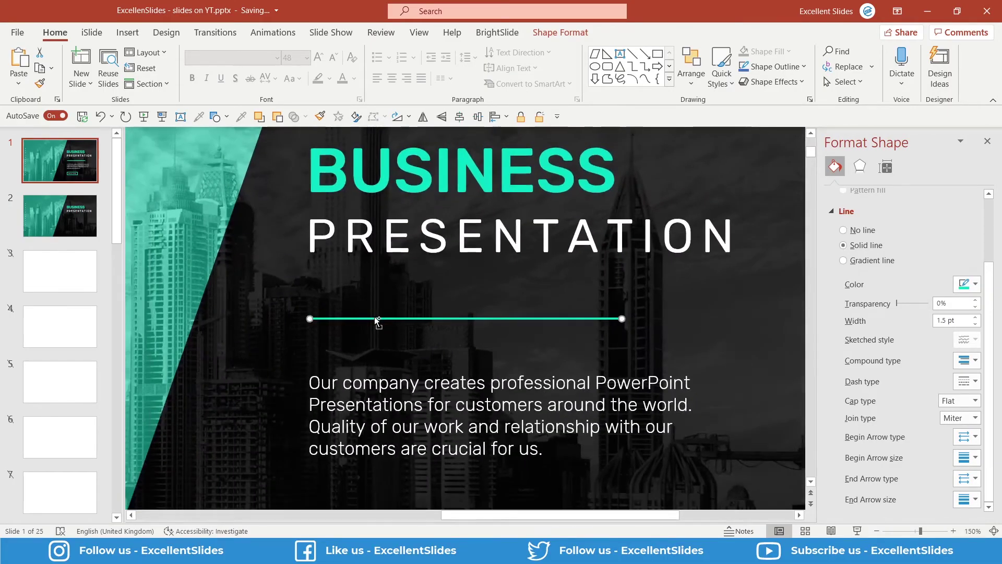
key("Page_Down")
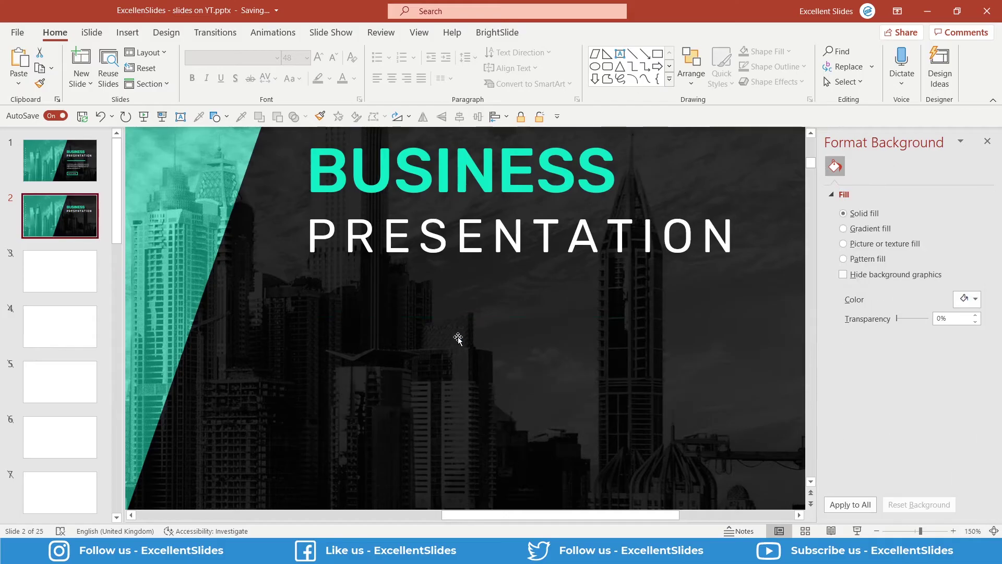
key("ctrl+v")
scroll(458, 336, "down", 5, "ctrl")
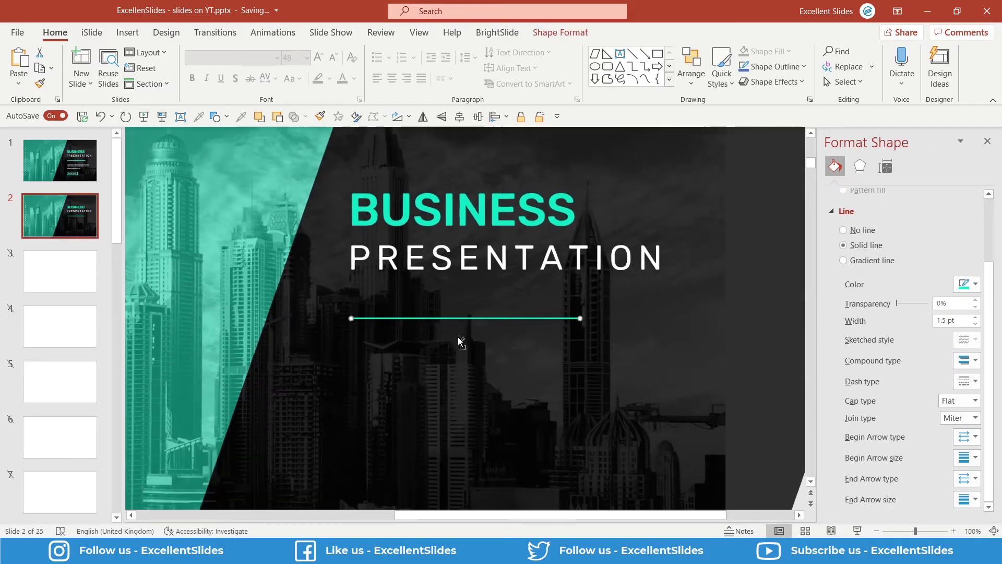
key("Page_Up")
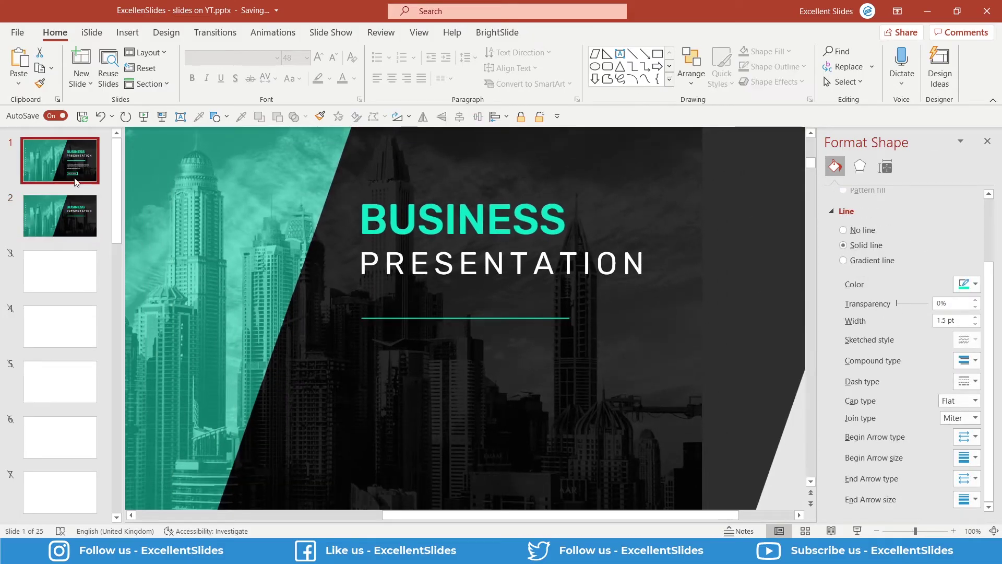
Bring slide 1's company description paragraph onto slide 2 below the teal line, then return to slide 1.
left_click(422, 361)
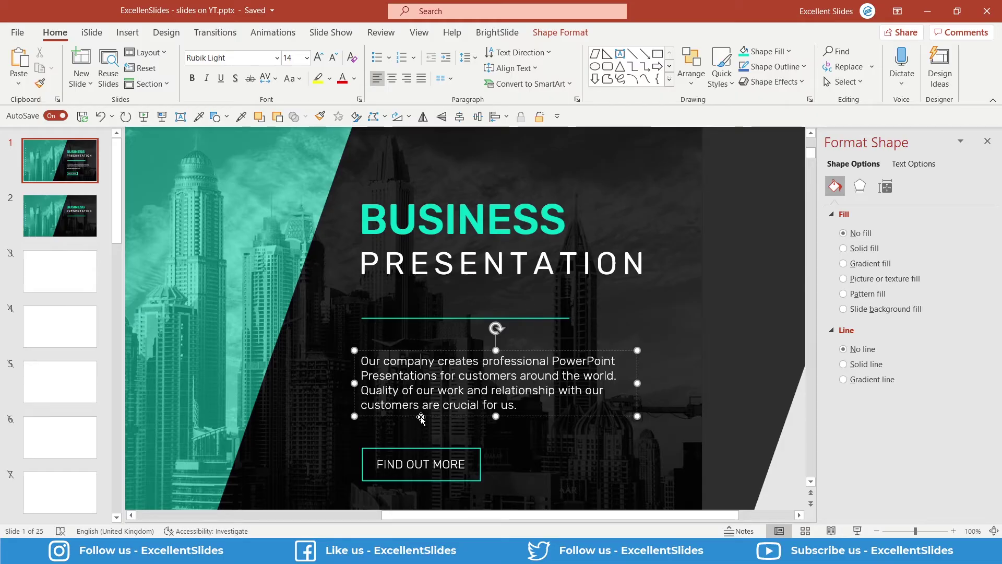
key("Escape")
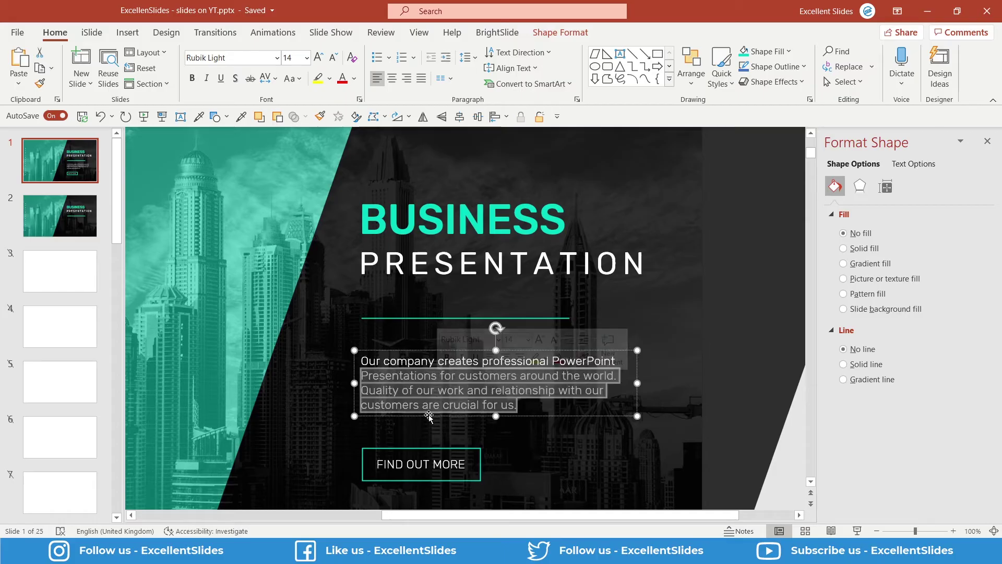
left_click(73, 215)
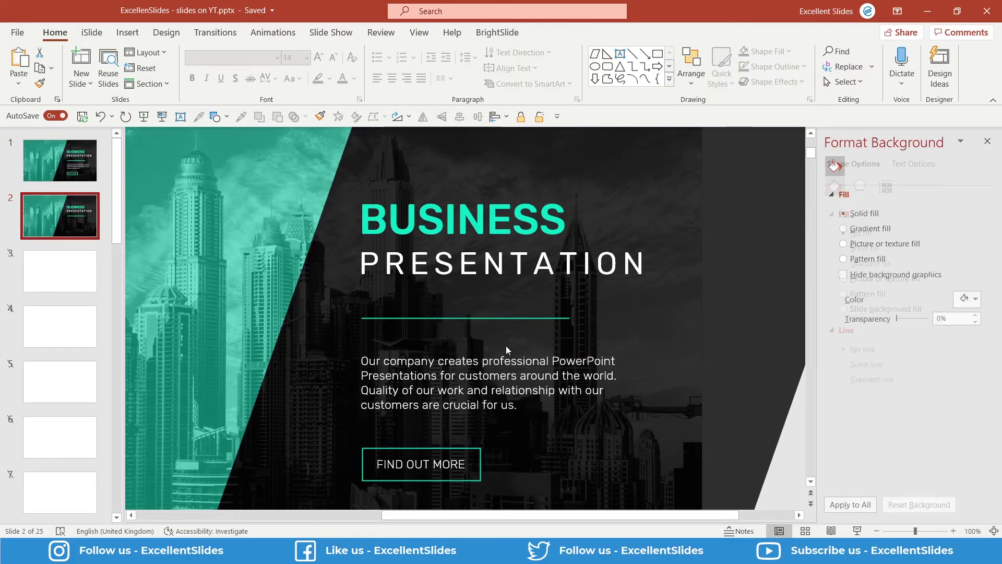
left_click(499, 359)
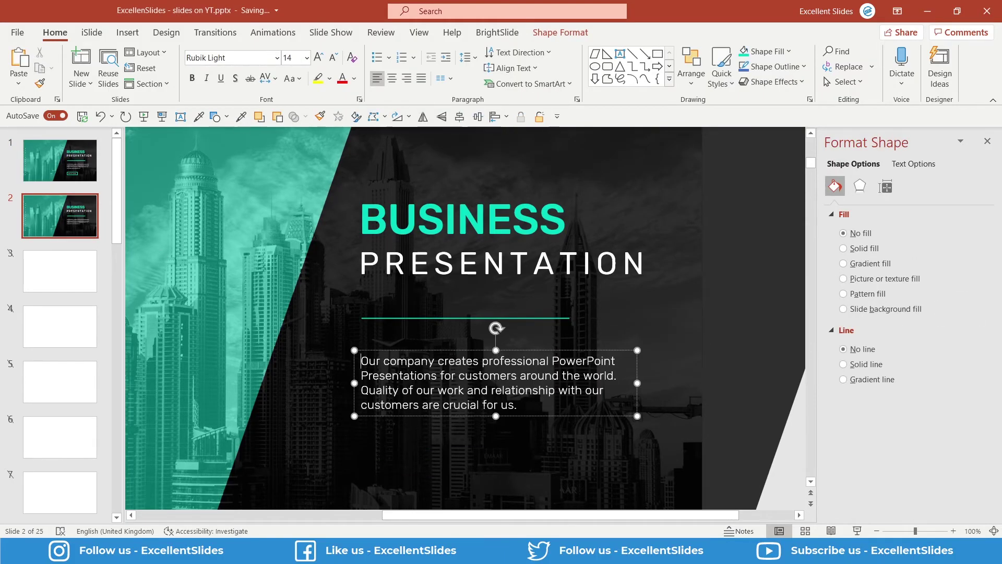
key("ctrl+a")
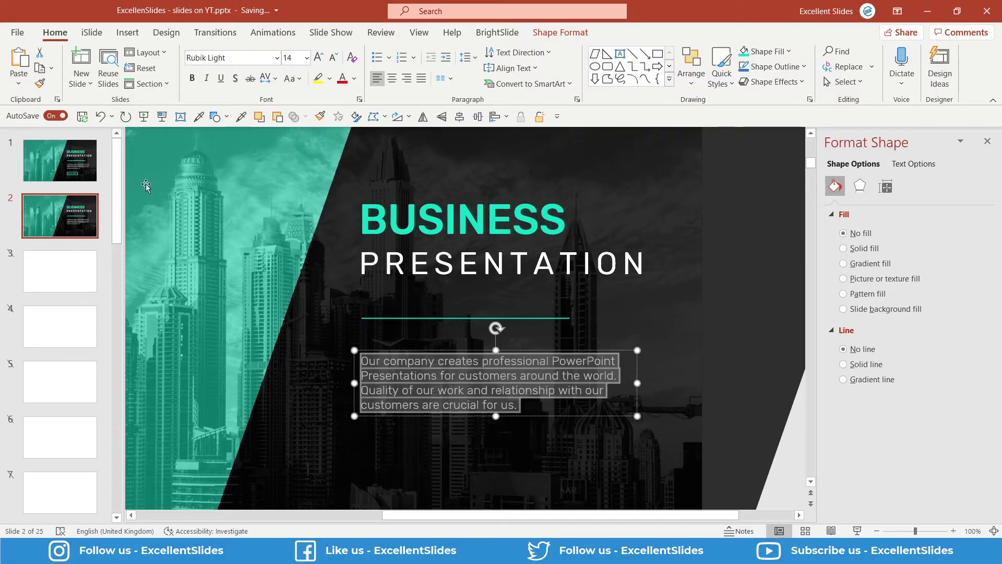
left_click(71, 166)
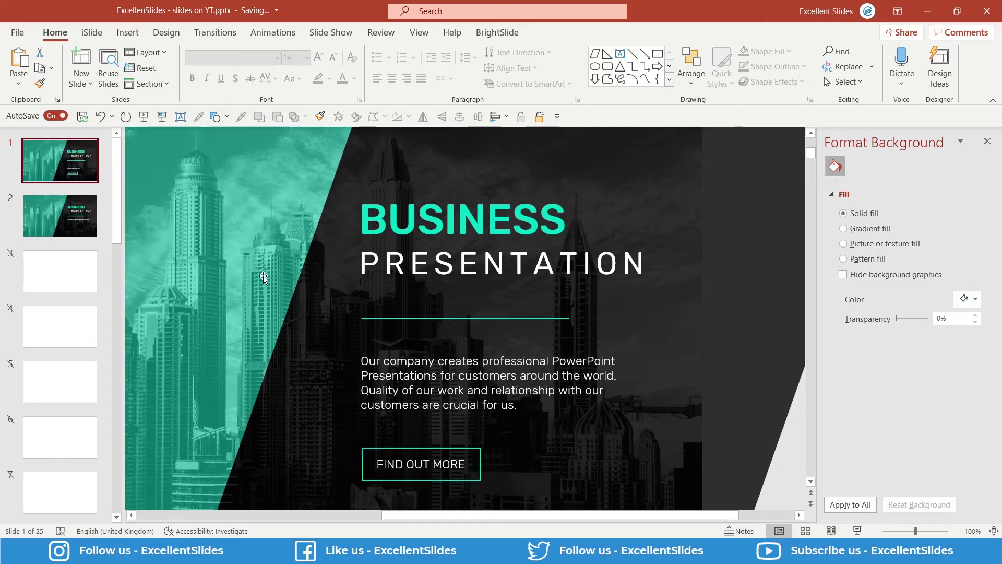
Select the FIND OUT MORE outline rectangle and its text on slide 1 and copy them to slide 2.
scroll(347, 274, "down", 2, "ctrl")
left_click(569, 437)
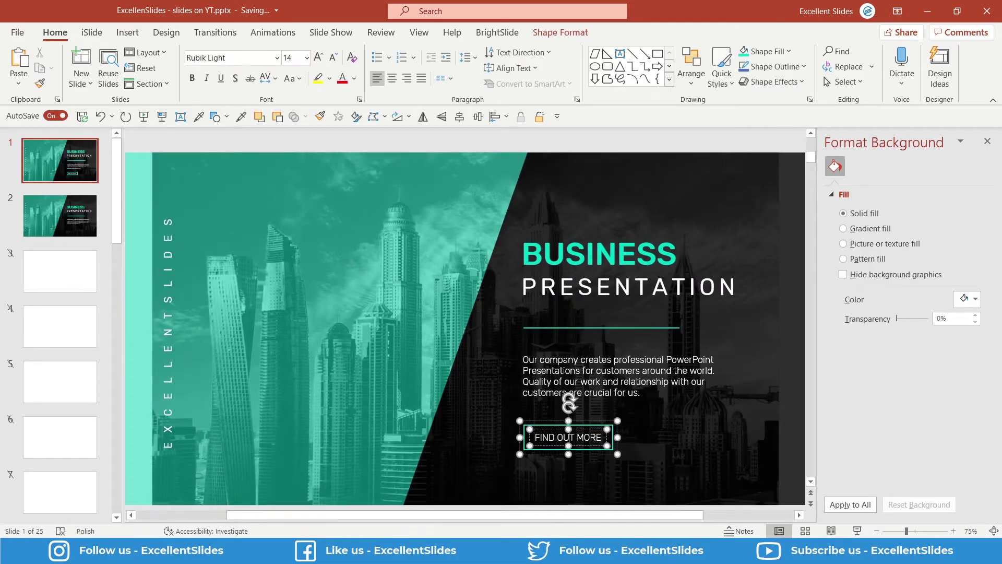
scroll(581, 454, "up", 4, "ctrl")
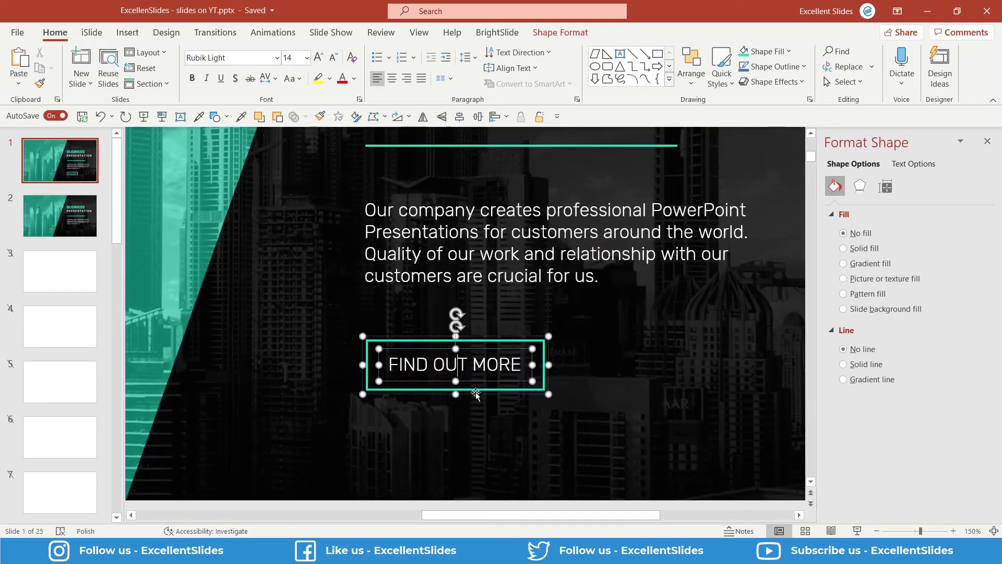
left_click(476, 394)
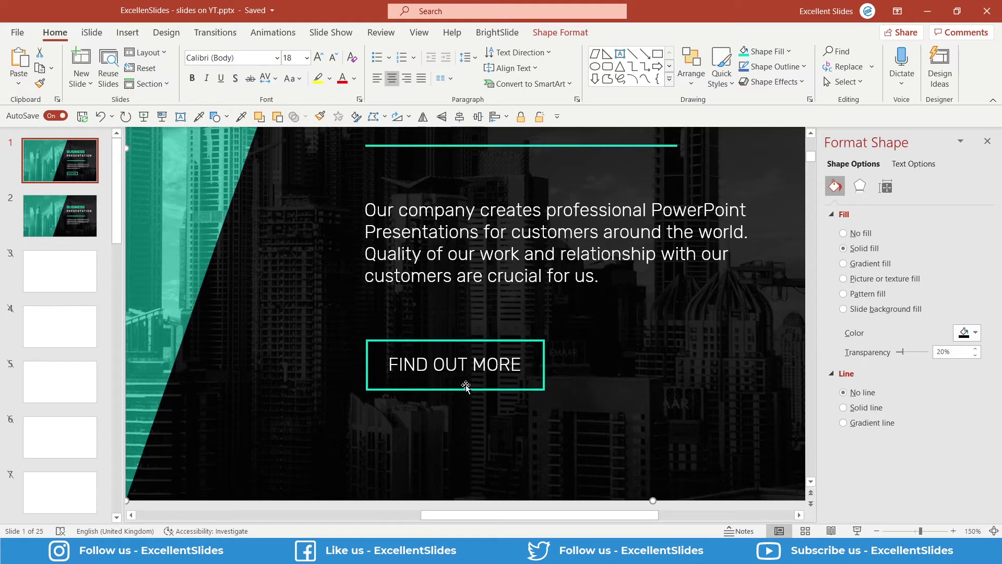
left_click(464, 390)
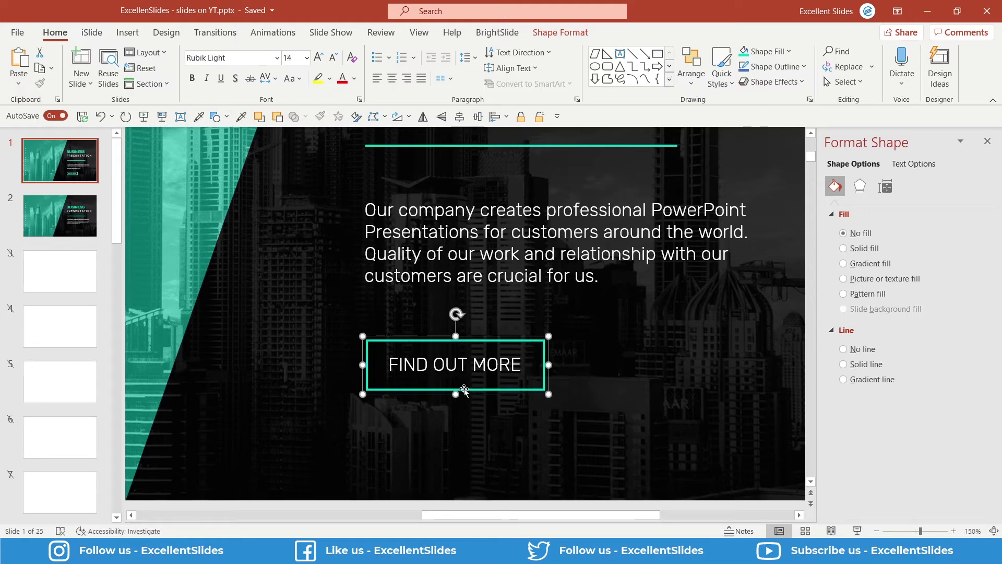
left_click(456, 366, "shift")
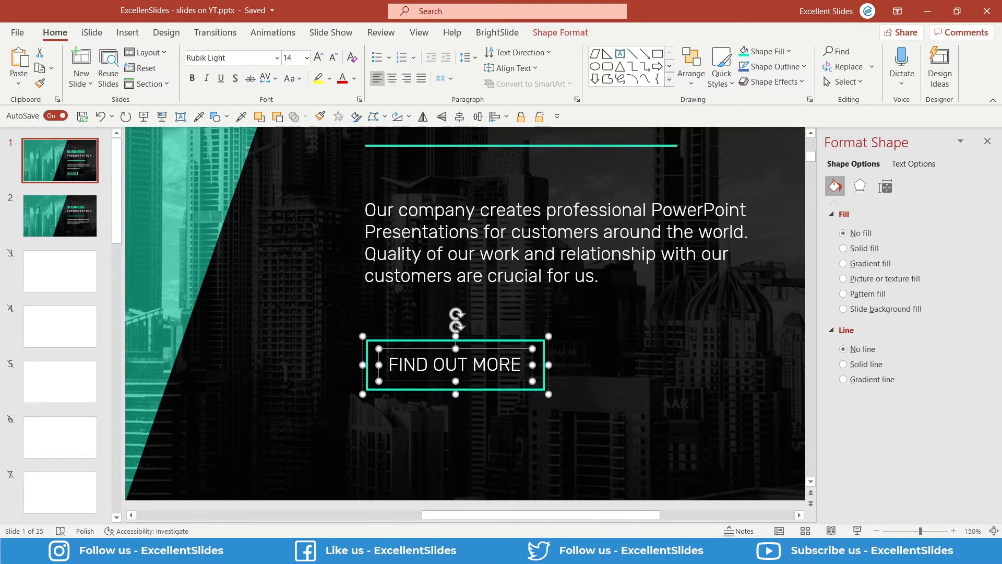
left_click(79, 220)
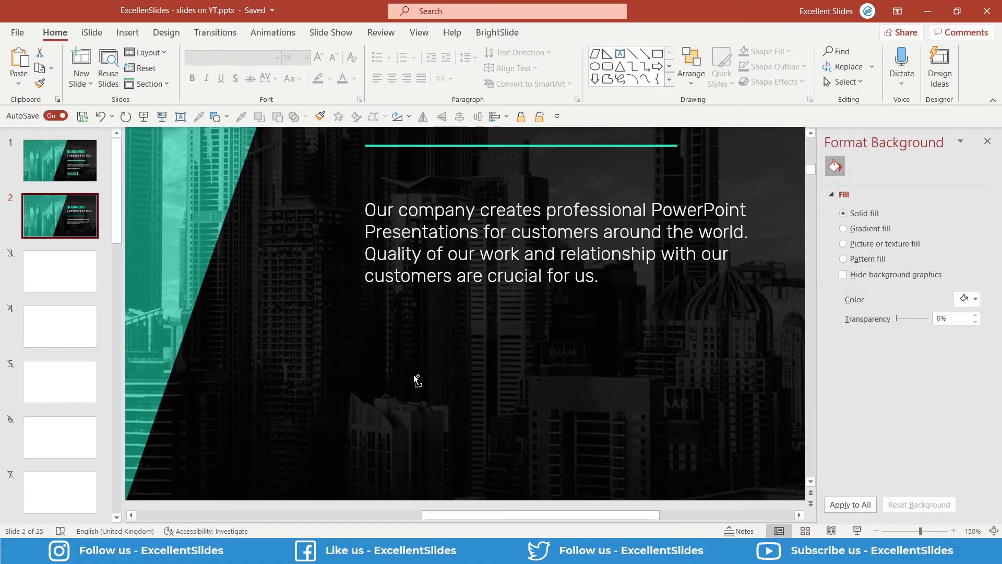
left_click_drag(413, 374, 415, 375)
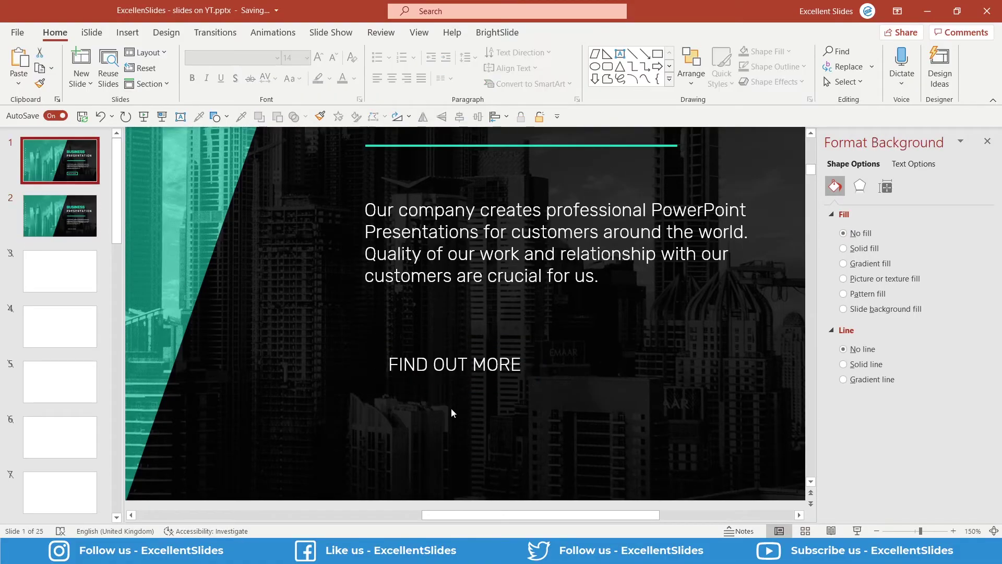
Select the copied button's rectangle on slide 2, keeping its teal outline around the text.
left_click(385, 392)
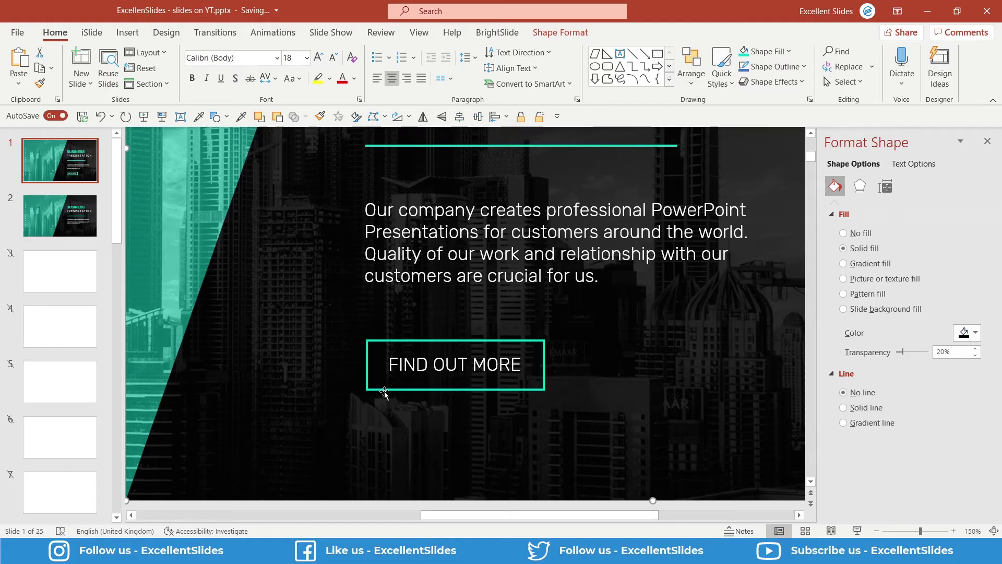
left_click(385, 392)
left_click(60, 216)
left_click(369, 356)
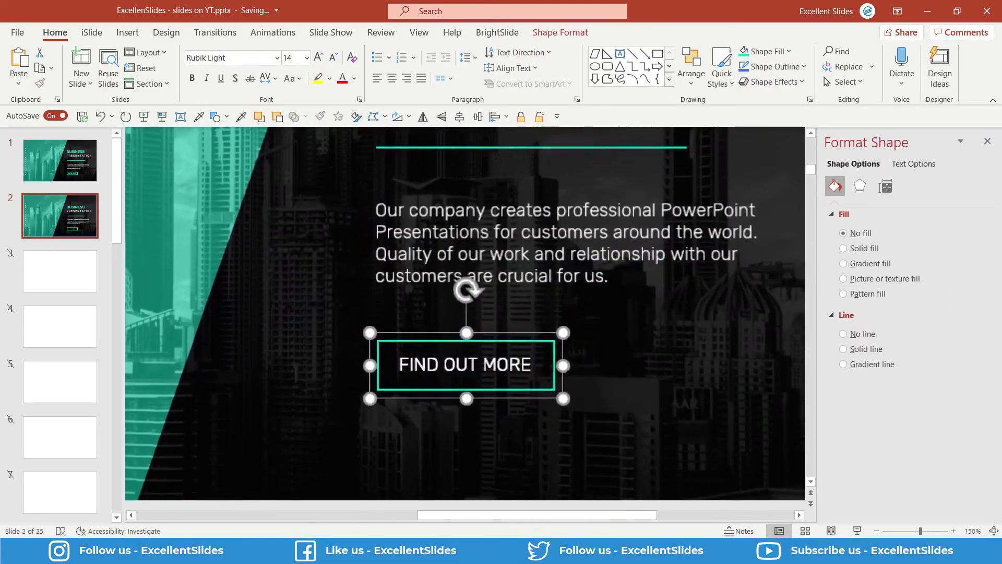
scroll(452, 367, "up", 10)
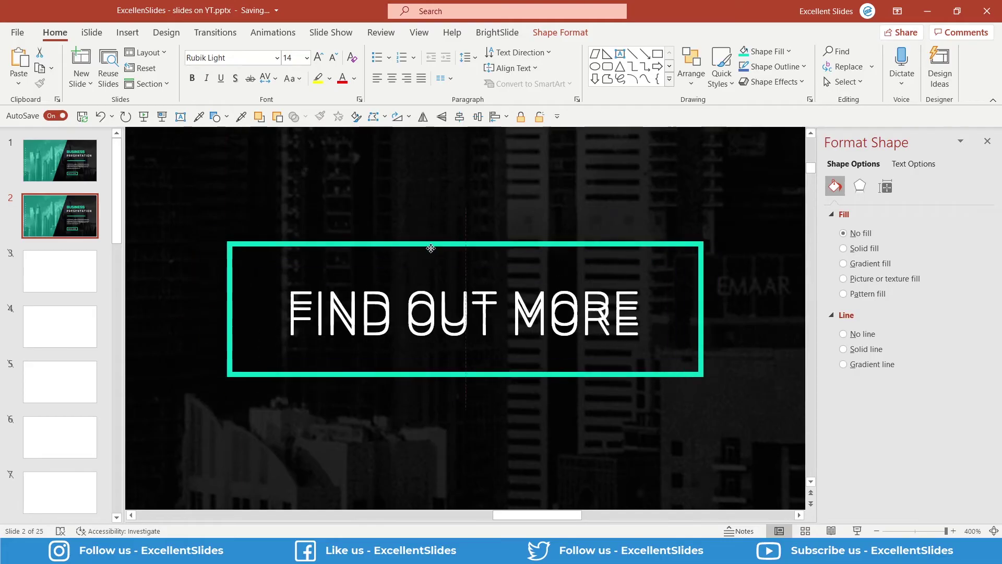
scroll(415, 250, "down", 4)
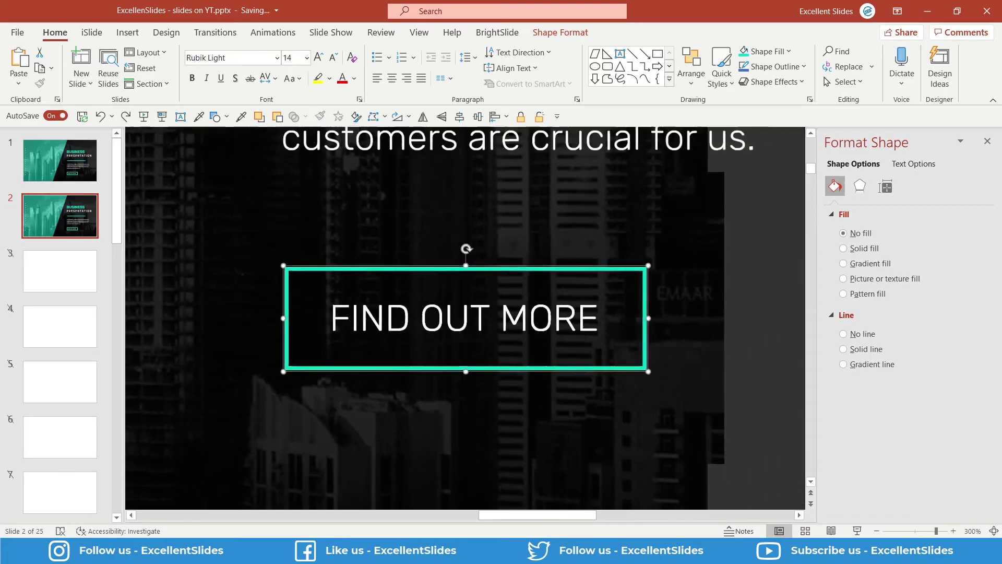
left_click(385, 349)
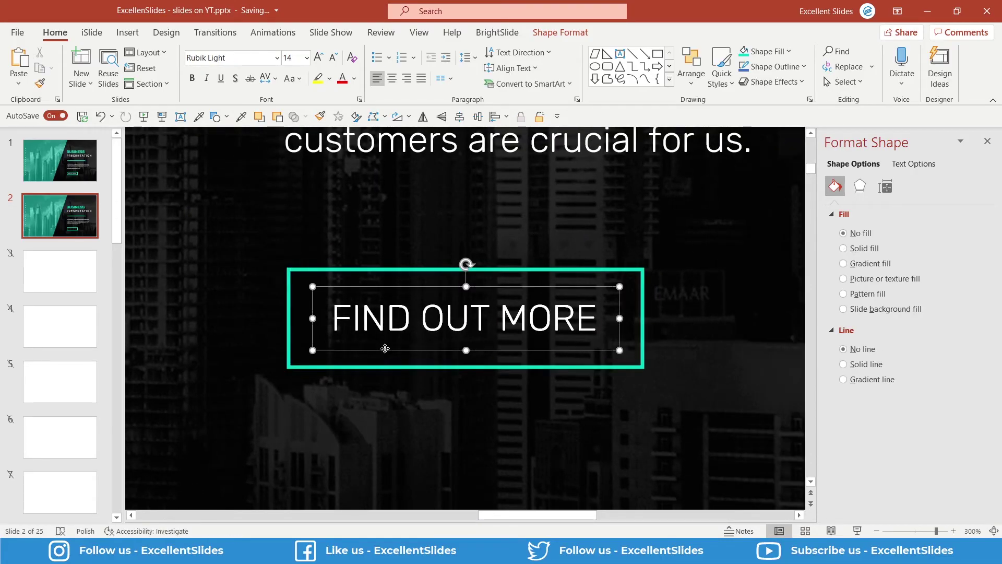
key("Escape")
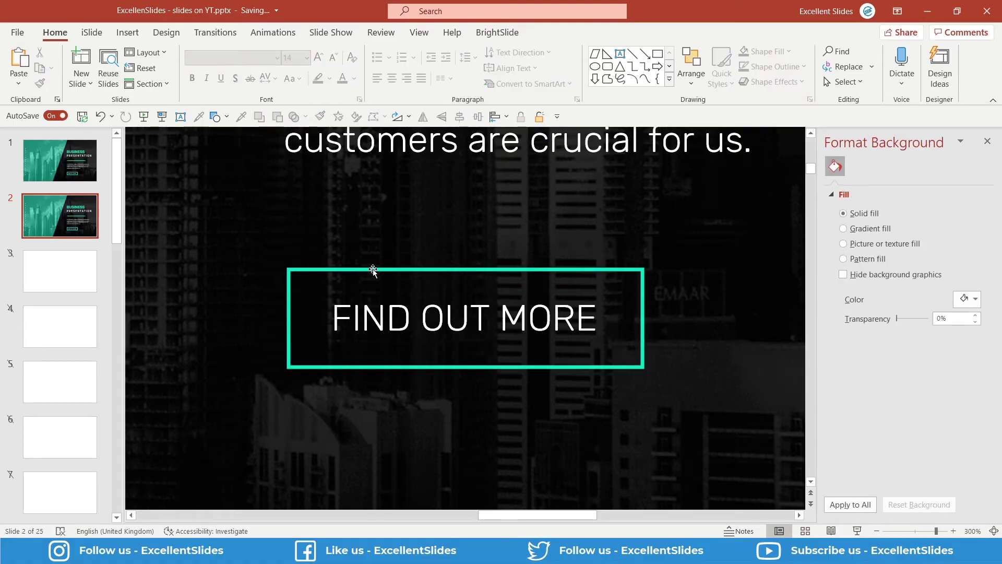
left_click_drag(372, 270, 374, 193)
key("ctrl+z")
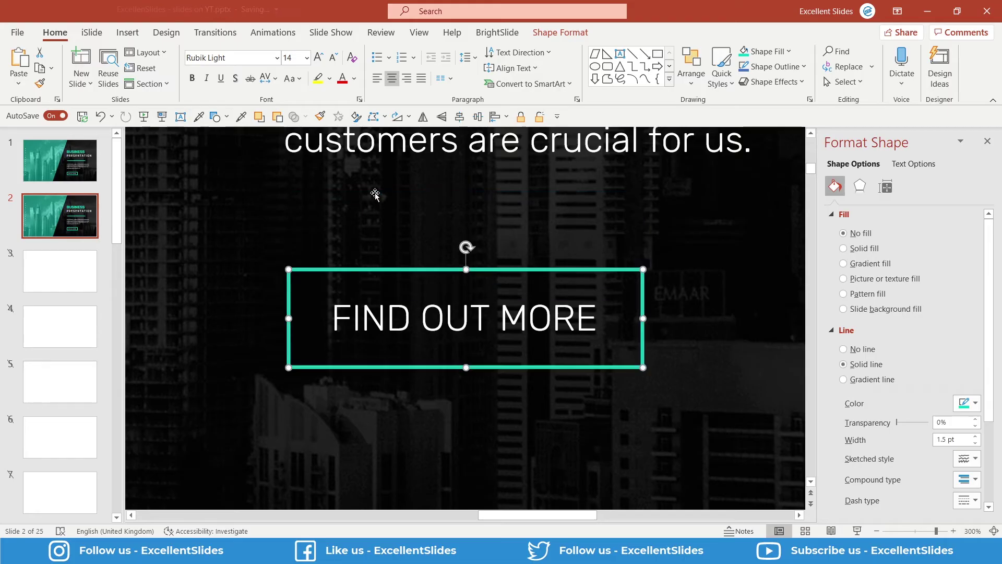
Give the button rectangle No Fill and a 1½ pt outline weight.
left_click(789, 52)
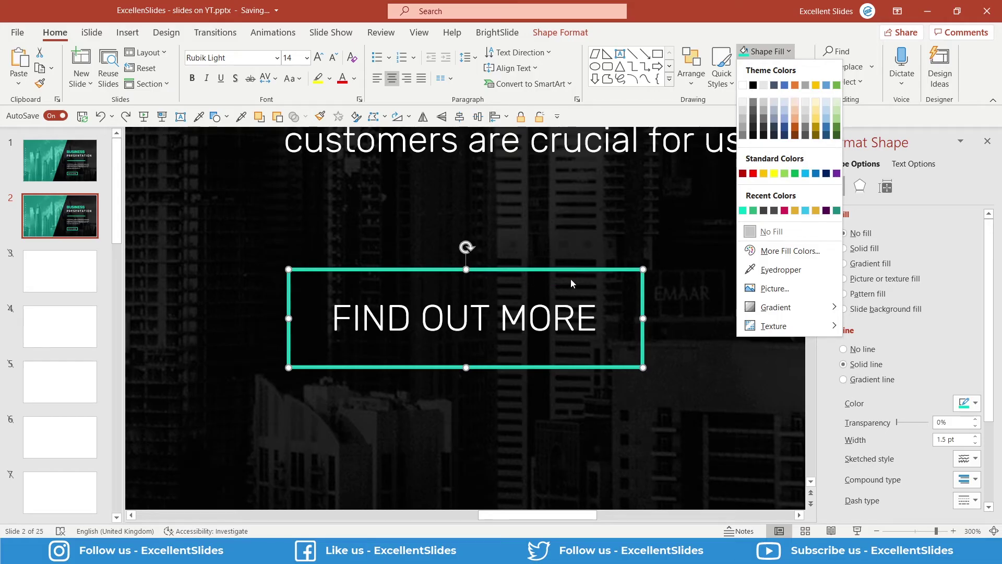
left_click(780, 231)
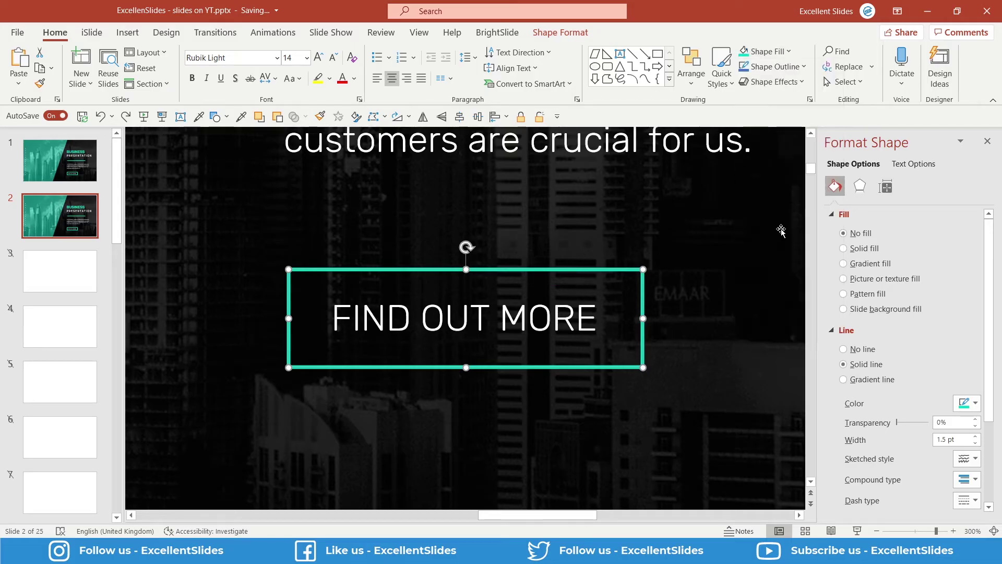
left_click(799, 67)
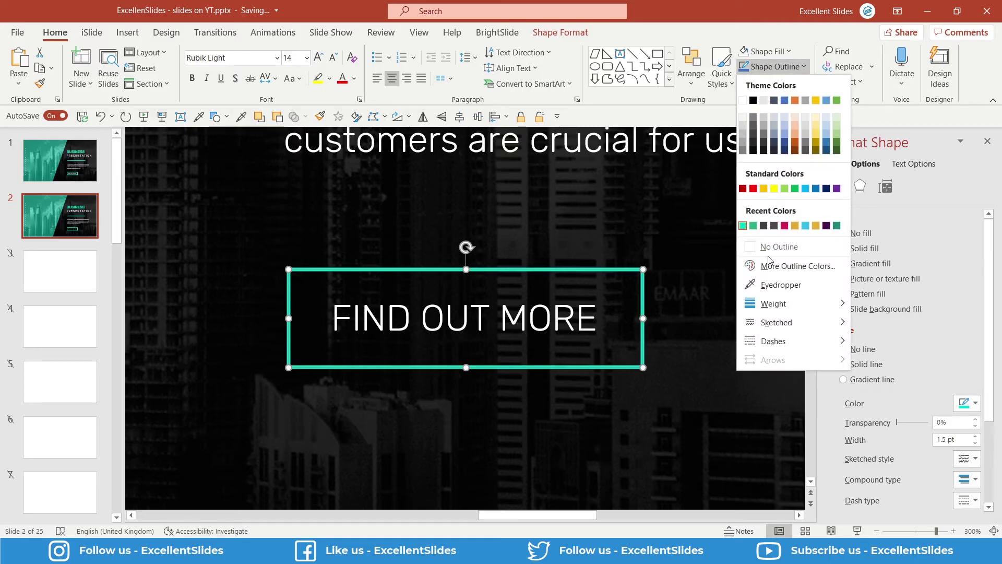
mouse_move(778, 304)
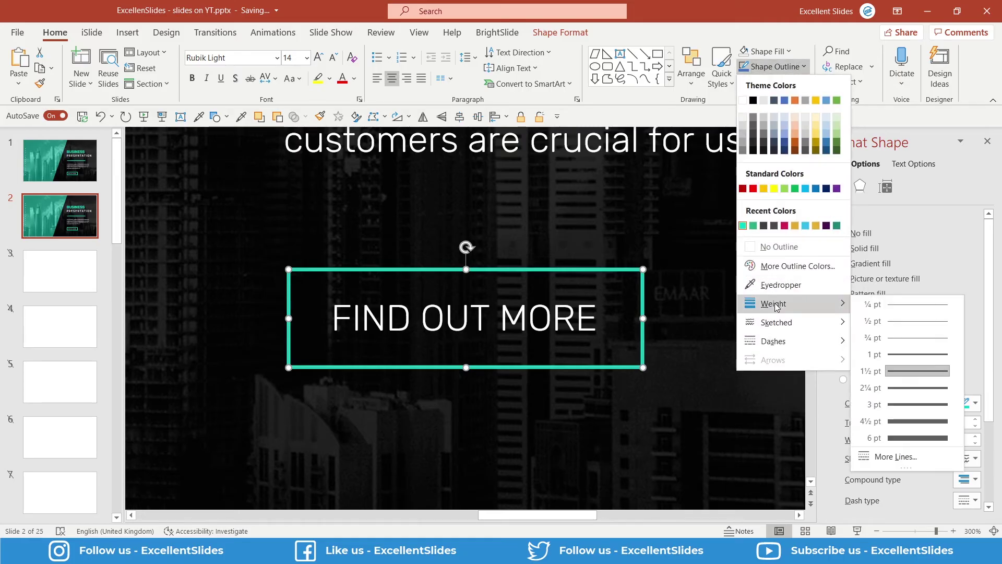
left_click(871, 372)
Select the FIND OUT MORE text box together with its teal outline rectangle.
scroll(525, 240, "down", 8)
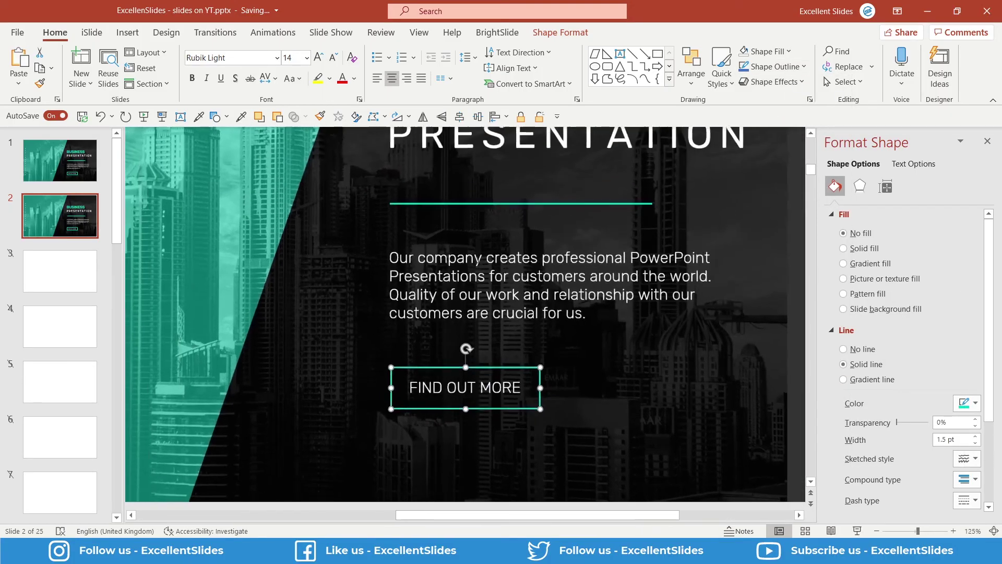
scroll(474, 238, "down", 5)
left_click(453, 317)
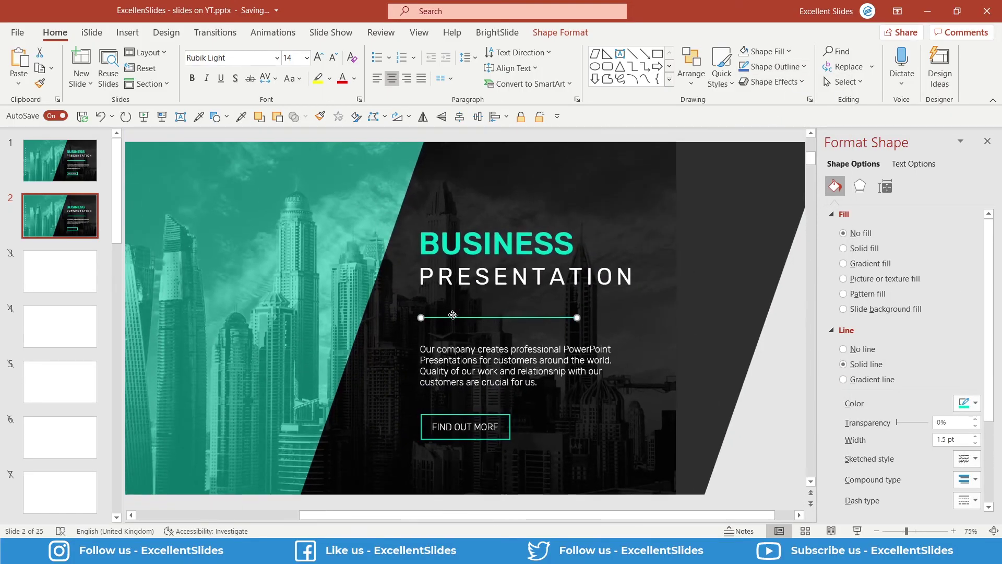
left_click(450, 243)
left_click(307, 233)
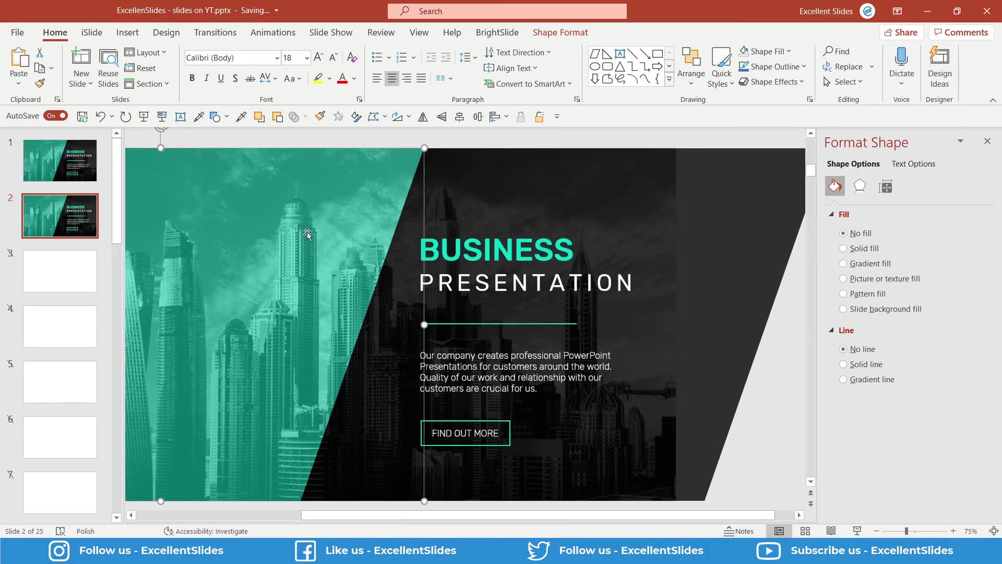
left_click(453, 428)
scroll(453, 428, "up", 8)
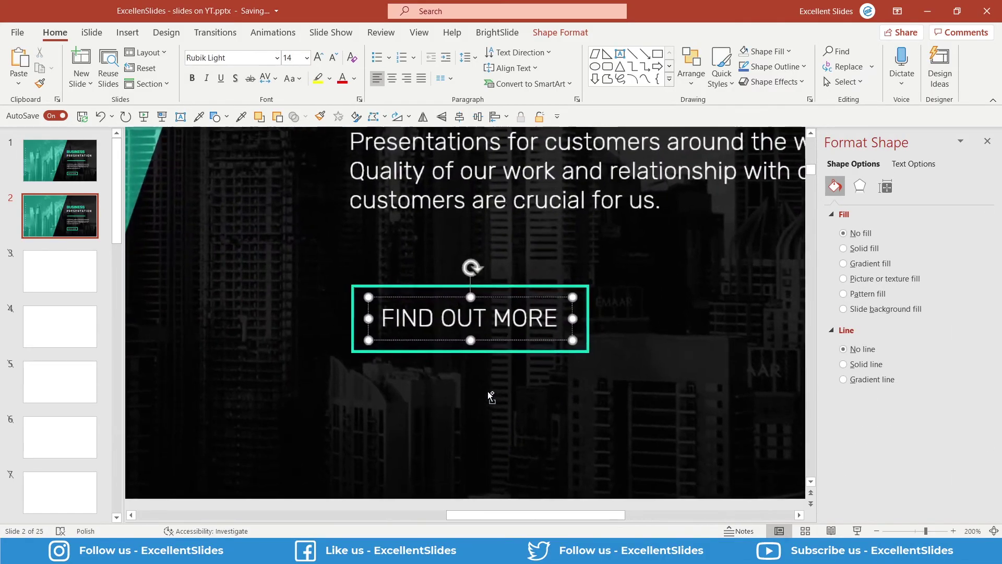
scroll(491, 397, "up", 6)
left_click(457, 318)
scroll(457, 318, "down", 3)
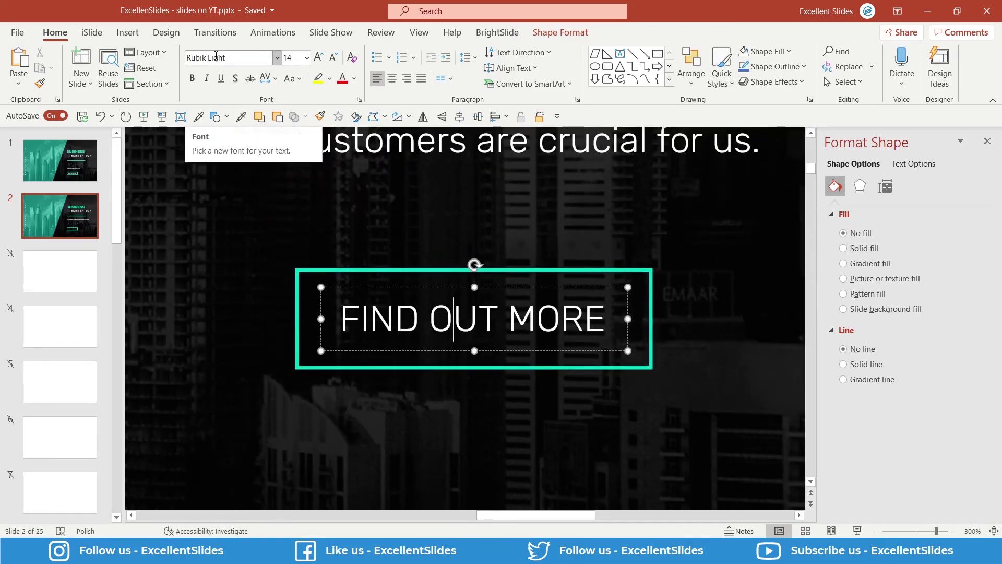
left_click(394, 287)
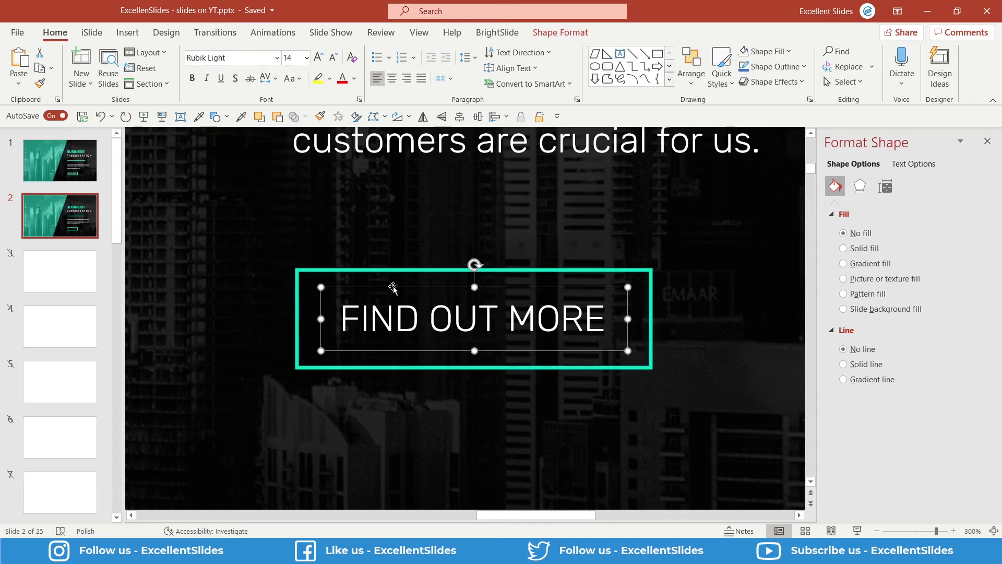
mouse_move(395, 287)
left_mouse_down()
mouse_move(414, 318)
mouse_move(393, 287)
left_mouse_up()
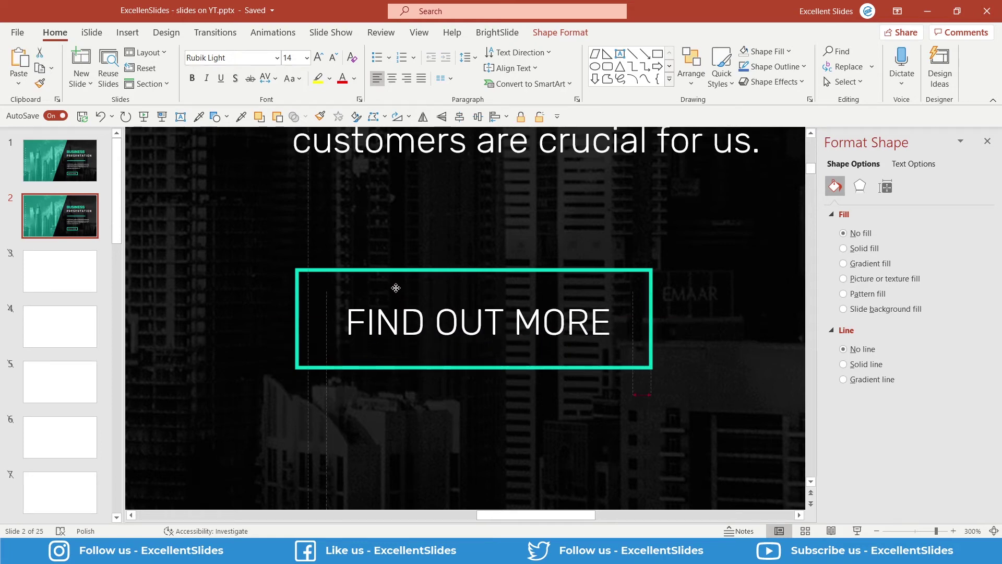
left_click(362, 270, "shift")
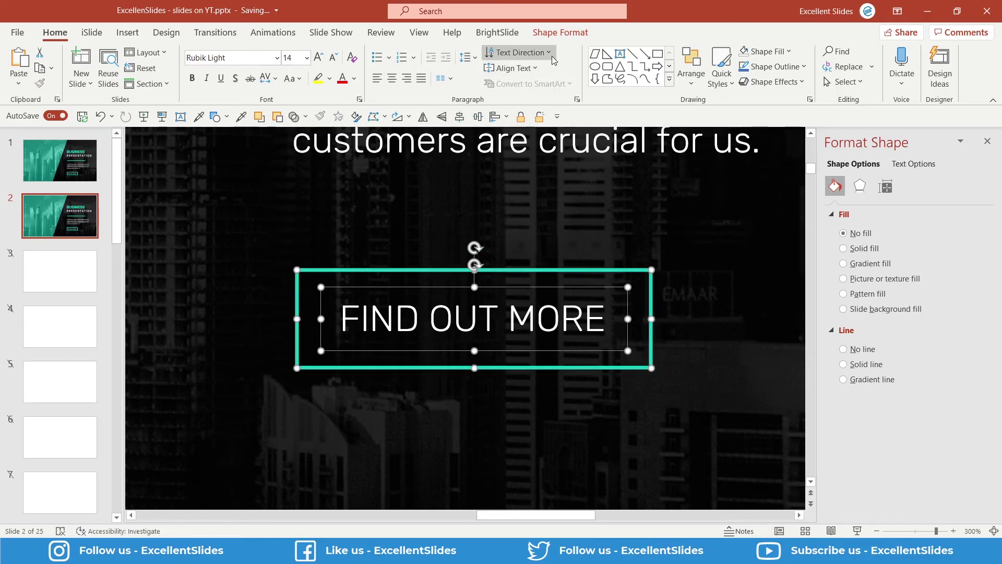
Apply Align Center and Align Middle to the two shapes.
left_click(568, 35)
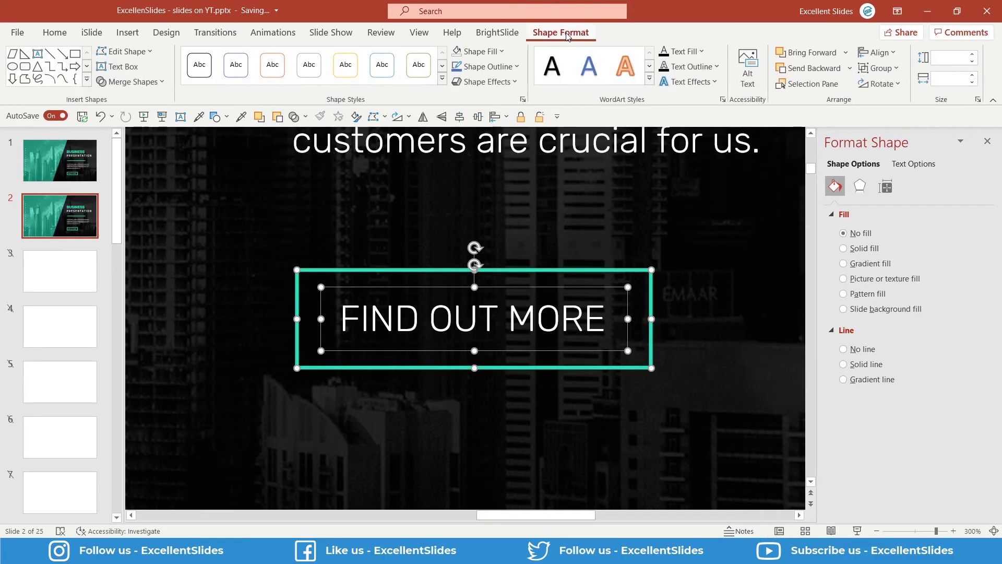
left_click(877, 52)
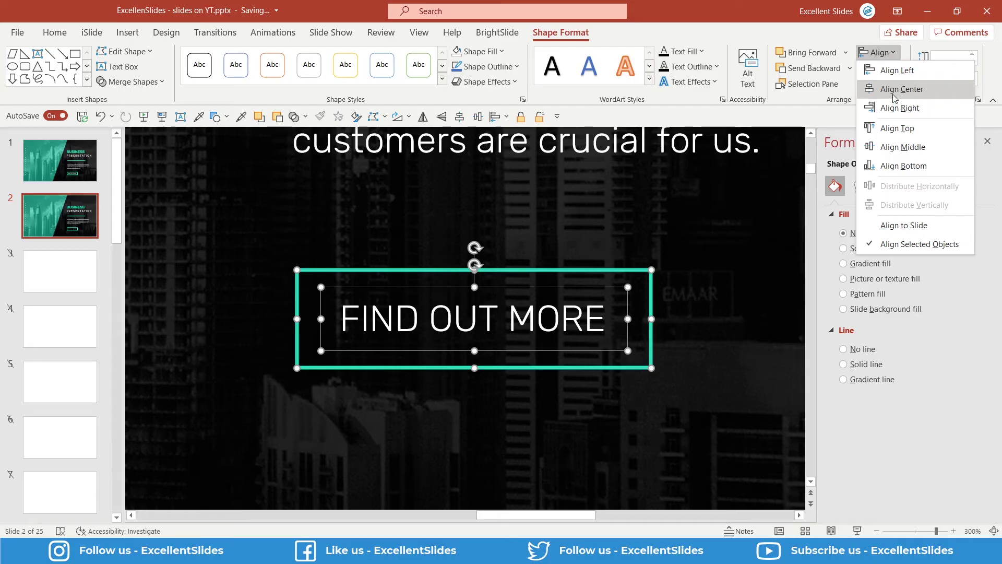
left_click(877, 87)
left_click(870, 52)
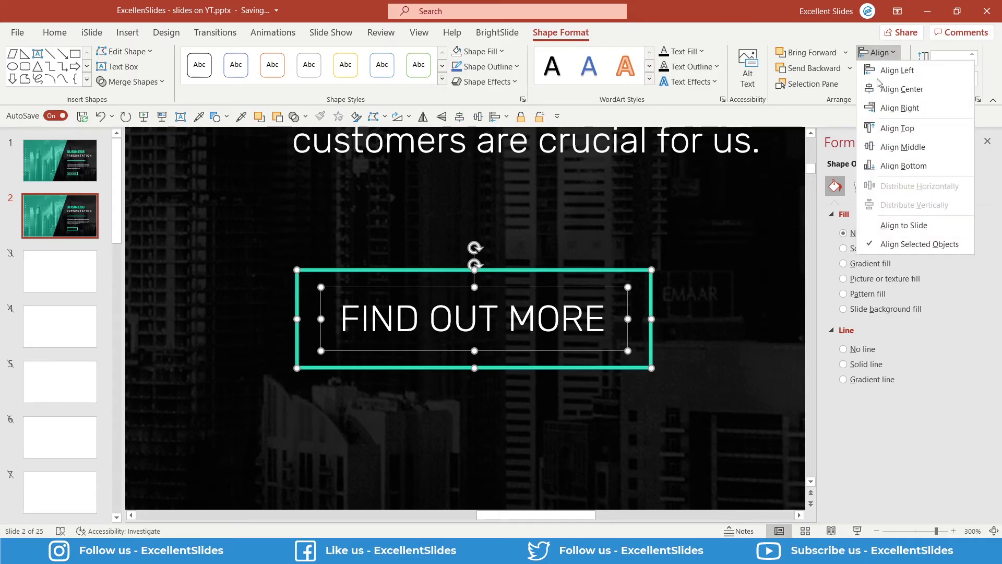
left_click(904, 149)
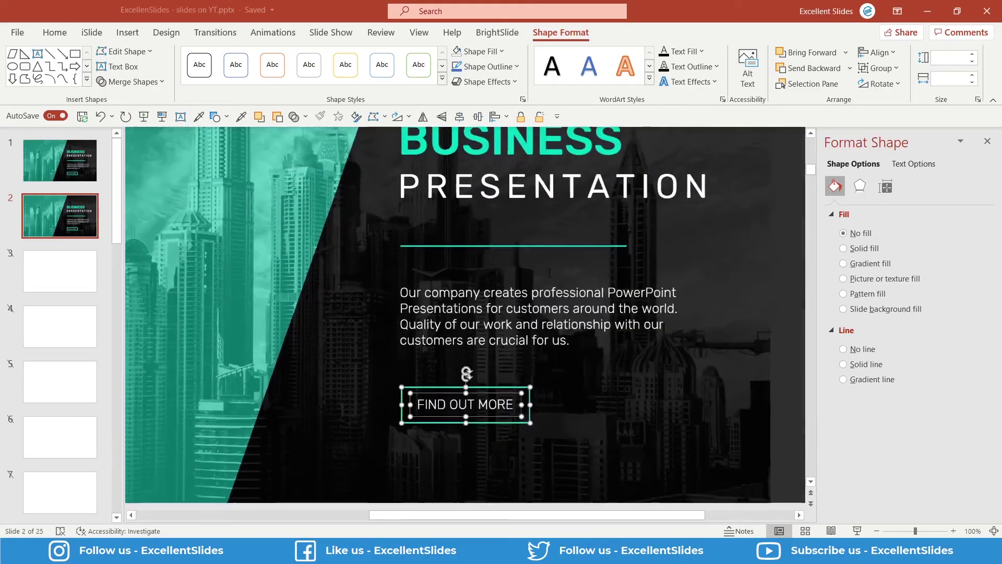
Inspect the title, FIND OUT MORE button, dark overlay and paragraph on slide 2.
left_click(429, 213)
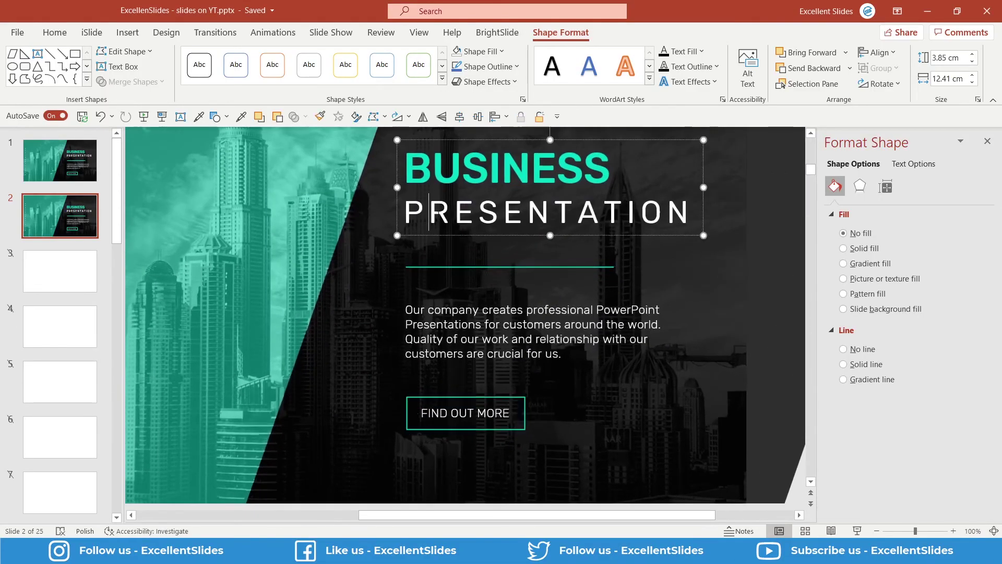
left_click(422, 275)
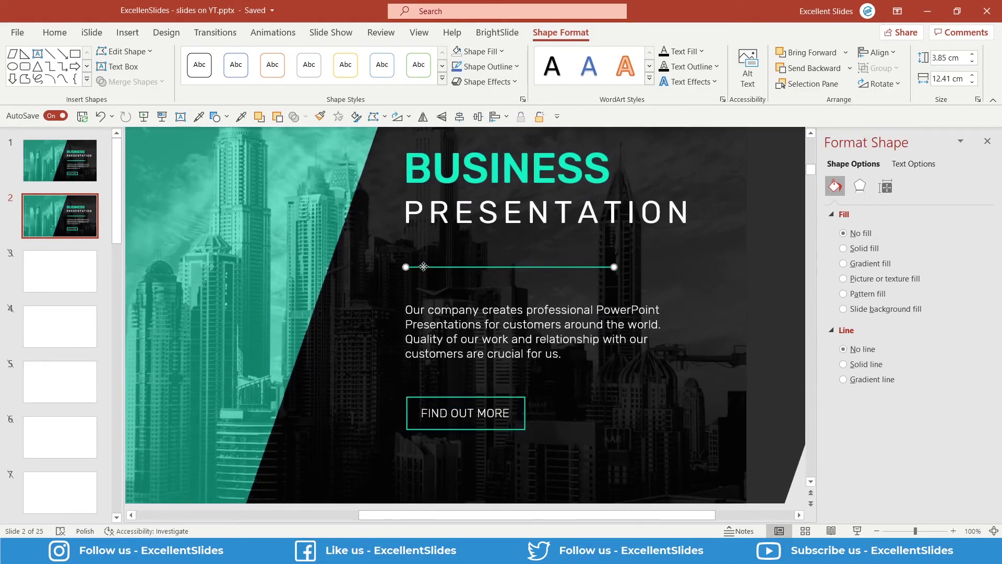
left_click(441, 400)
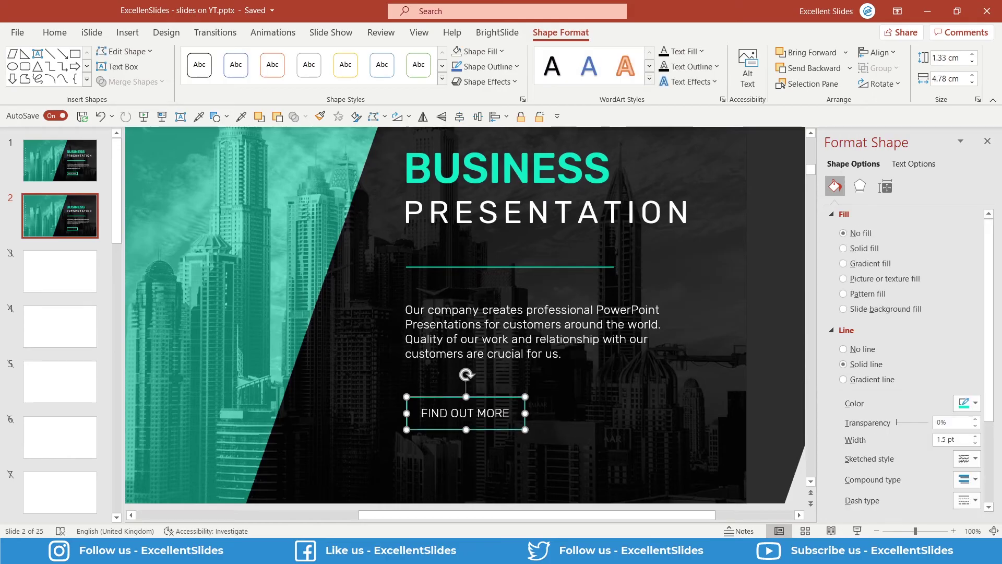
left_click(564, 414)
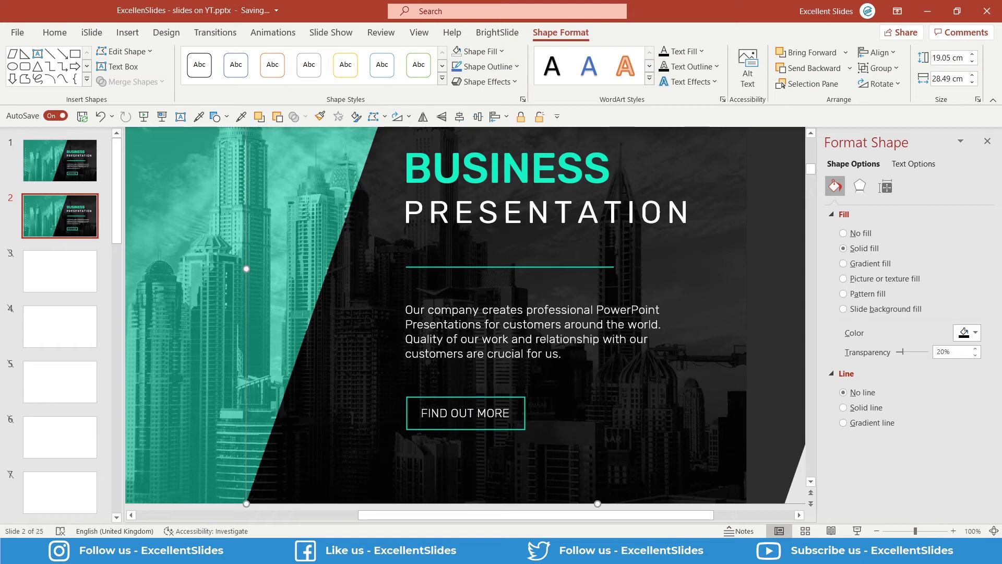
left_click(488, 354)
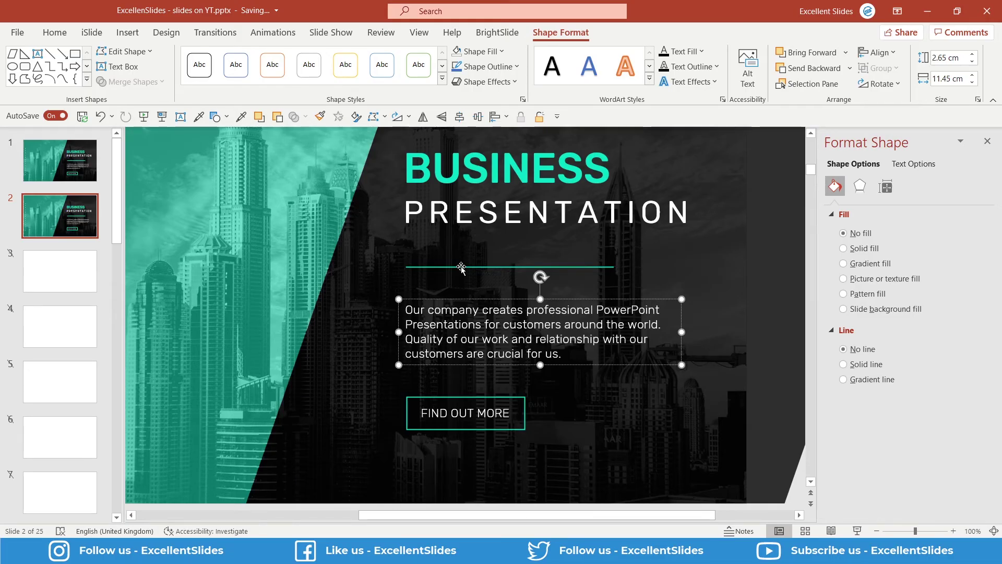
Select the title, teal line, paragraph and button together and Align Left them.
left_click(454, 236)
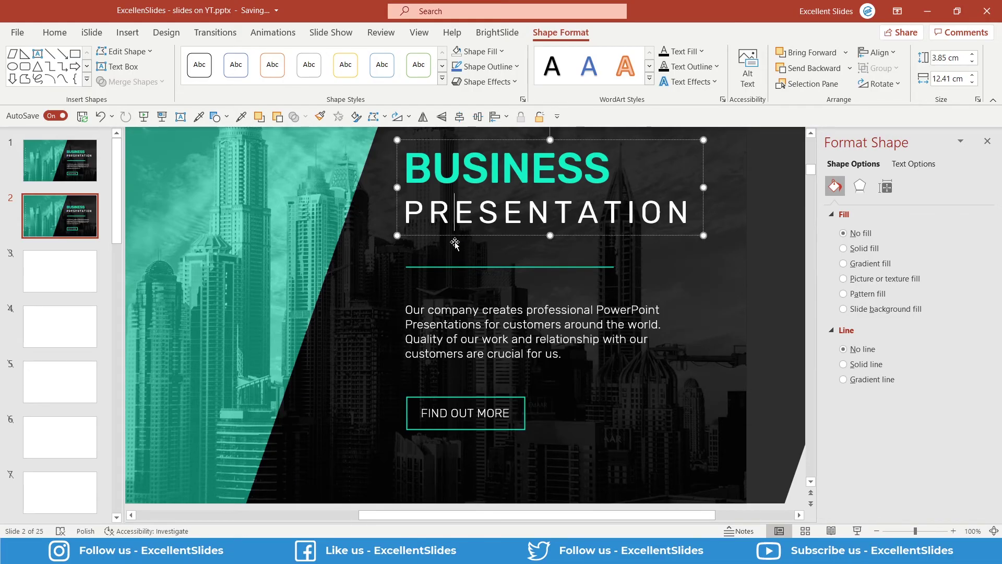
left_click(439, 267, "shift")
left_click(447, 355, "shift")
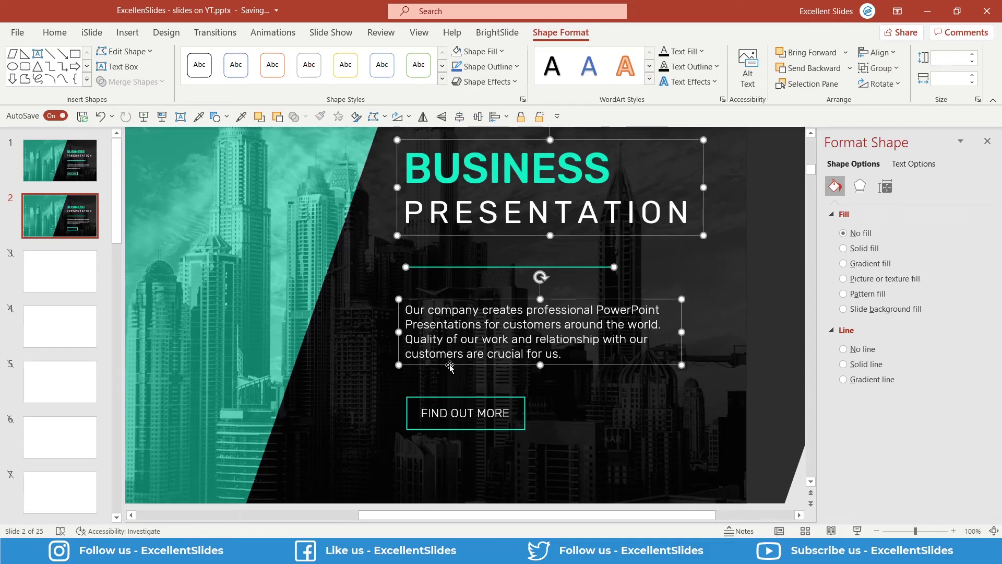
left_click(457, 408, "shift")
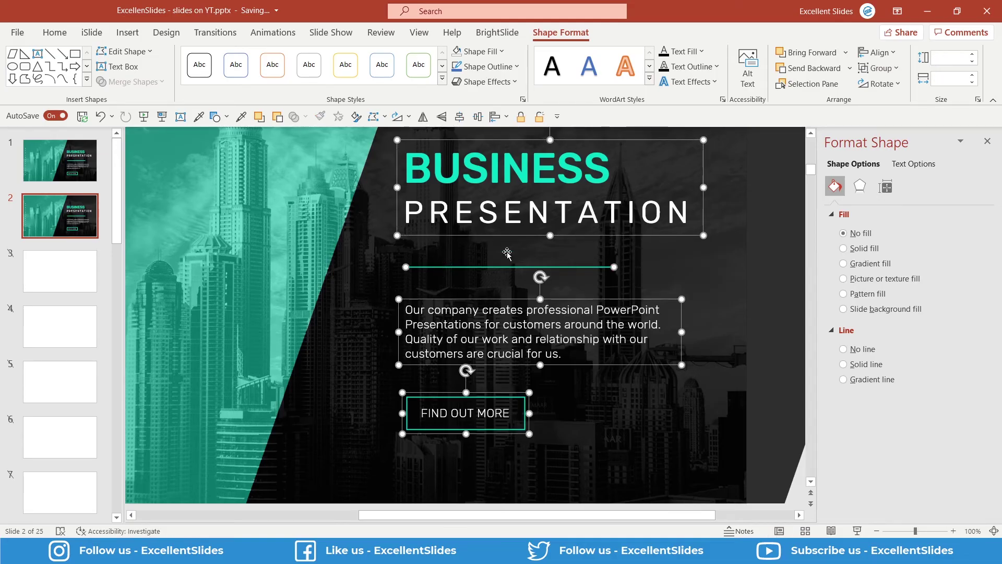
left_click(882, 53)
left_click(890, 75)
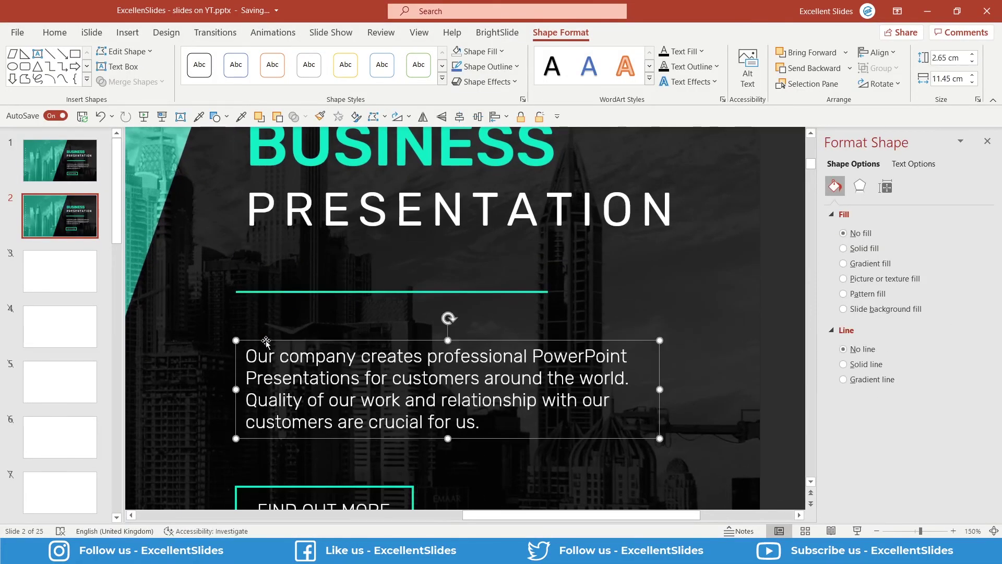
scroll(266, 342, "up", 5)
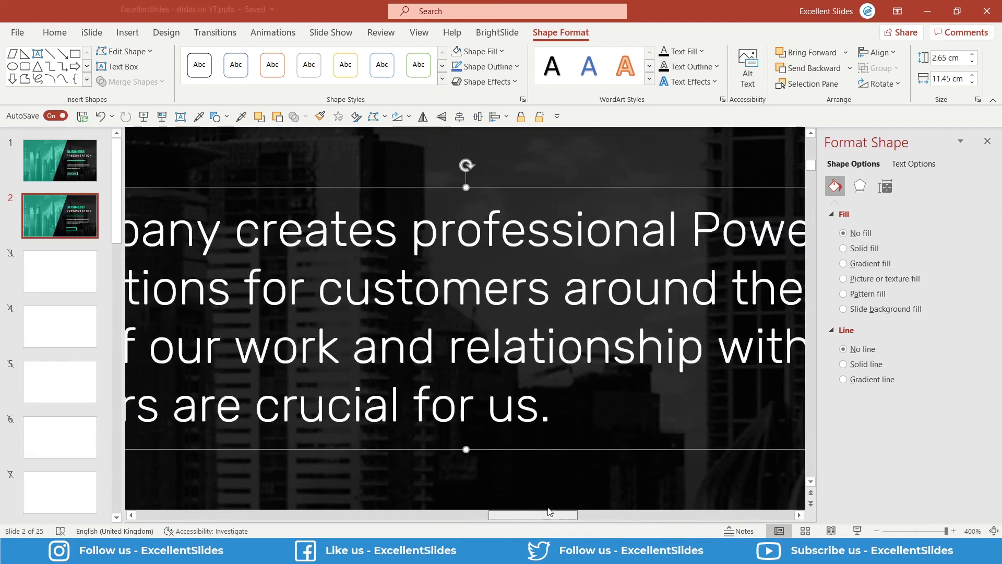
Zoom in on slide 2 to compare the left edges of the teal line and paragraph box.
left_click_drag(549, 511, 546, 510)
scroll(425, 336, "left", 5)
scroll(486, 325, "right", 8)
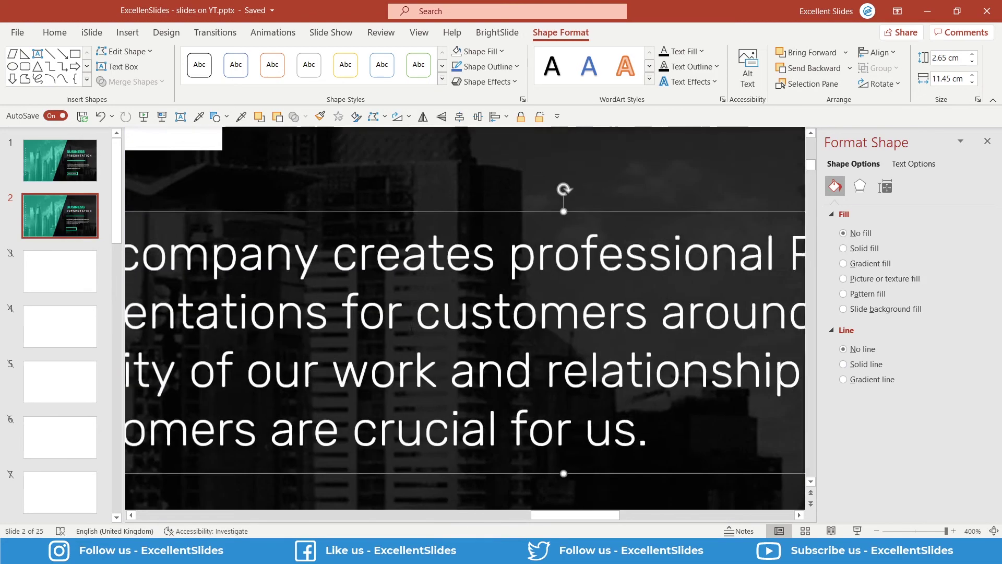
scroll(484, 326, "down", 5)
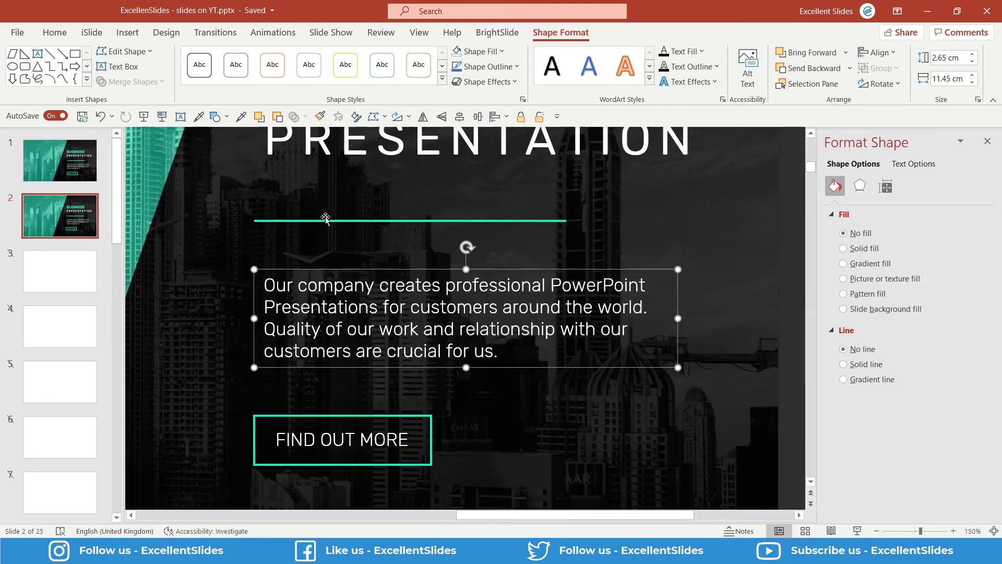
left_click(309, 220)
scroll(537, 430, "up", 5)
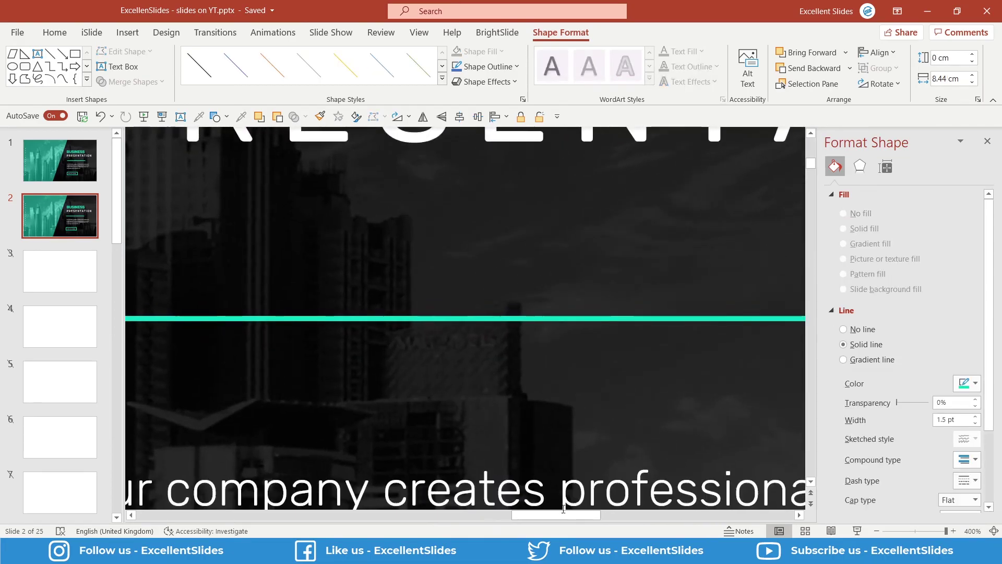
left_click_drag(564, 512, 481, 512)
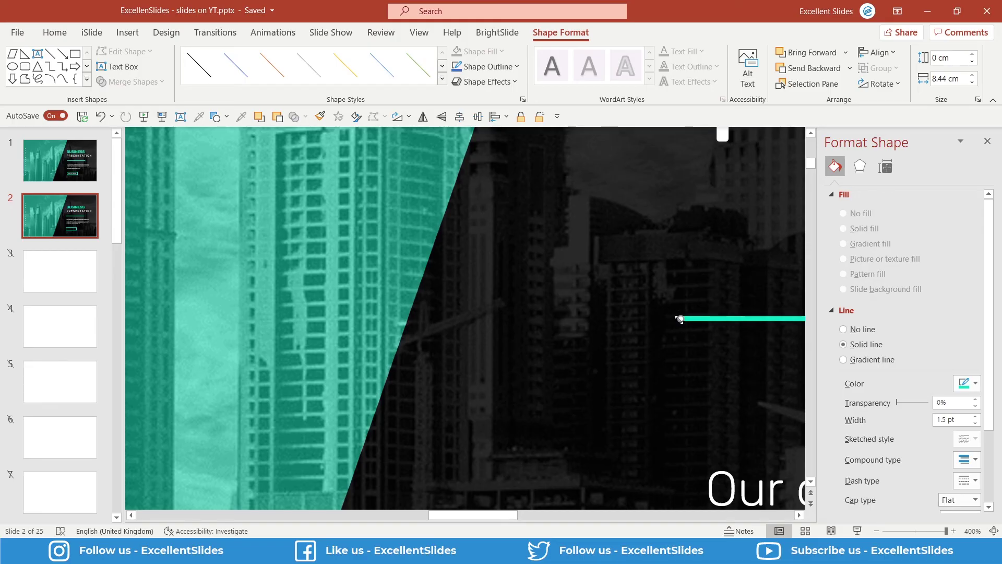
scroll(633, 318, "down", 5, "ctrl")
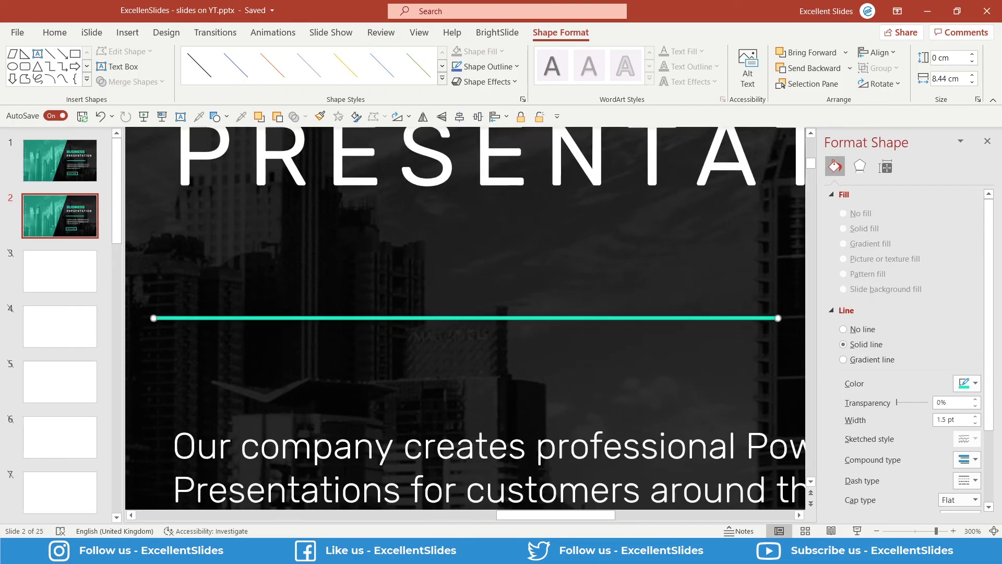
left_click(313, 447)
left_click(261, 414)
scroll(261, 414, "down", 3, "ctrl")
scroll(516, 481, "up", 3, "ctrl")
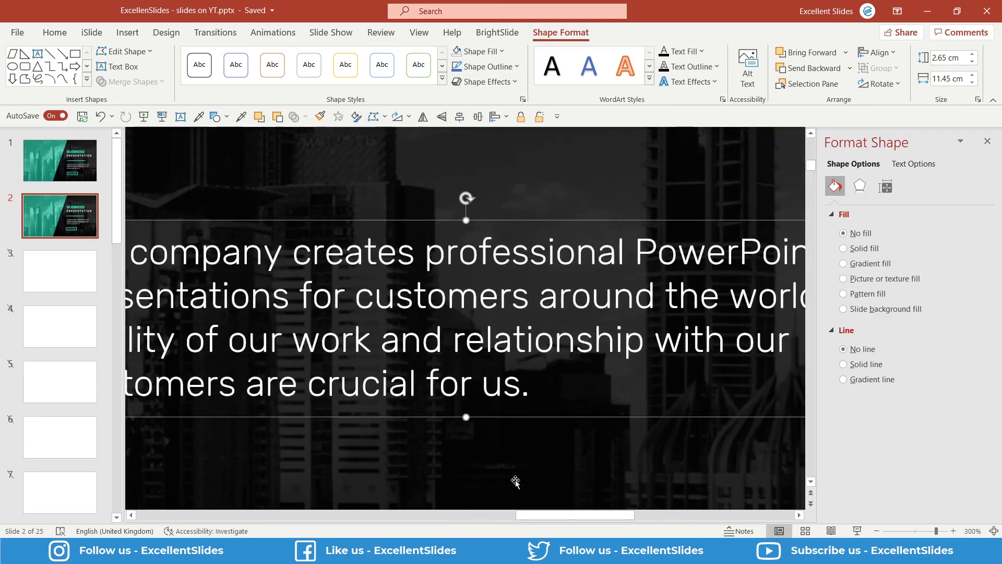
left_click_drag(543, 515, 474, 516)
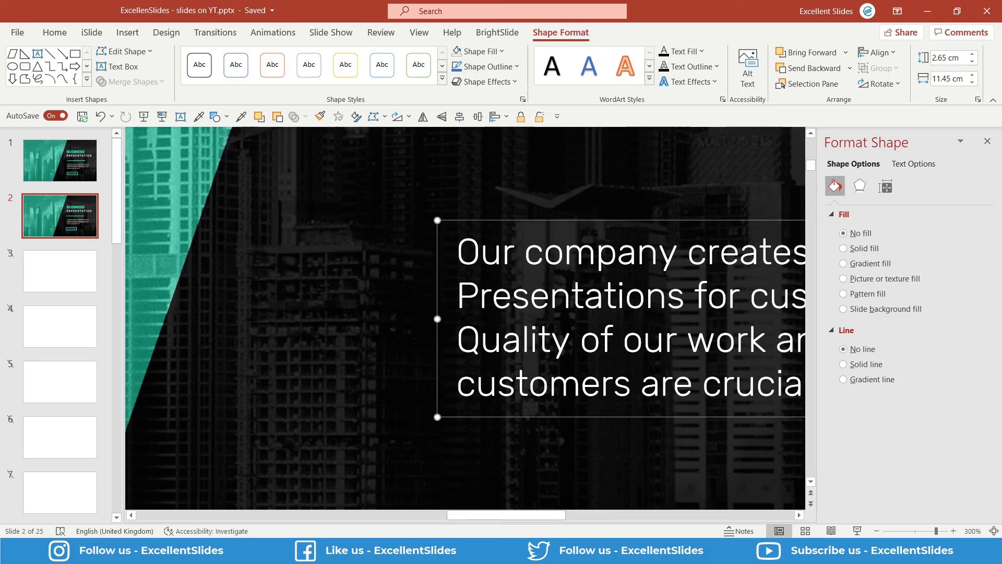
scroll(437, 250, "down", 1)
scroll(438, 251, "down", 3)
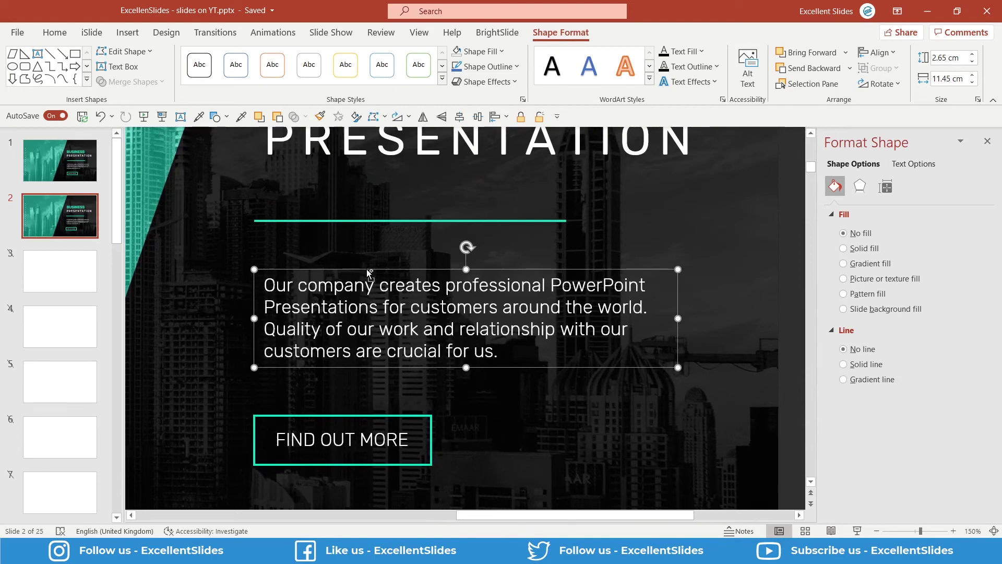
scroll(367, 270, "down", 1)
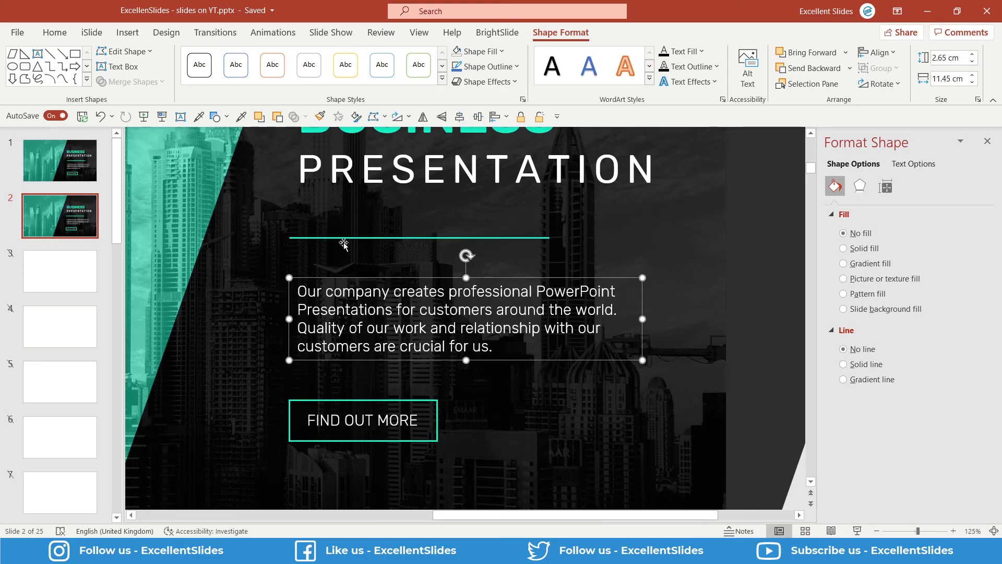
Shift the teal line and the paragraph text box slightly right to line up with the title.
left_click(316, 238)
left_click_drag(315, 238, 328, 238)
left_click(328, 278)
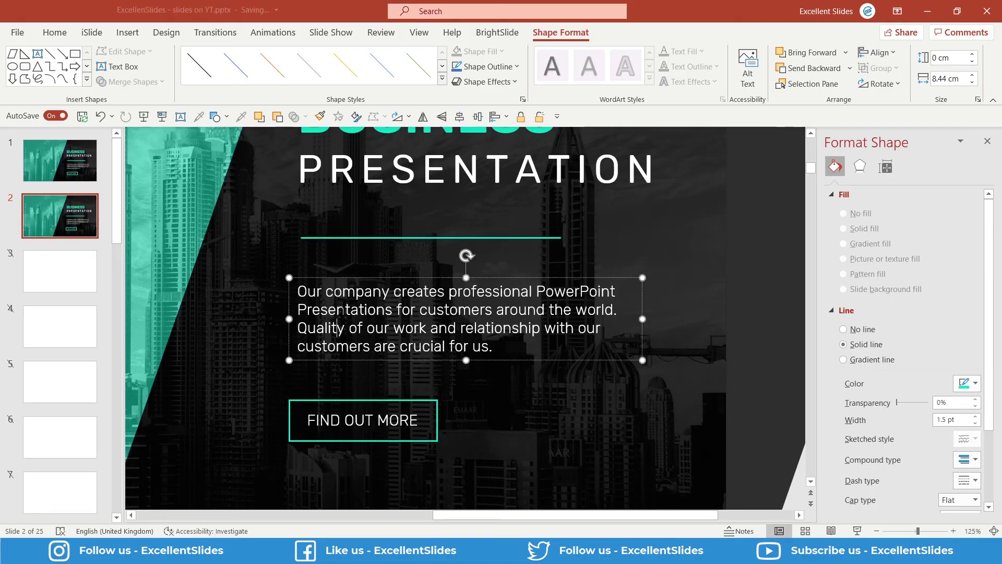
left_click_drag(328, 278, 331, 278)
Nudge the FIND OUT MORE button slightly right, undoing an earlier trial drag.
left_click(302, 408)
left_click(315, 401)
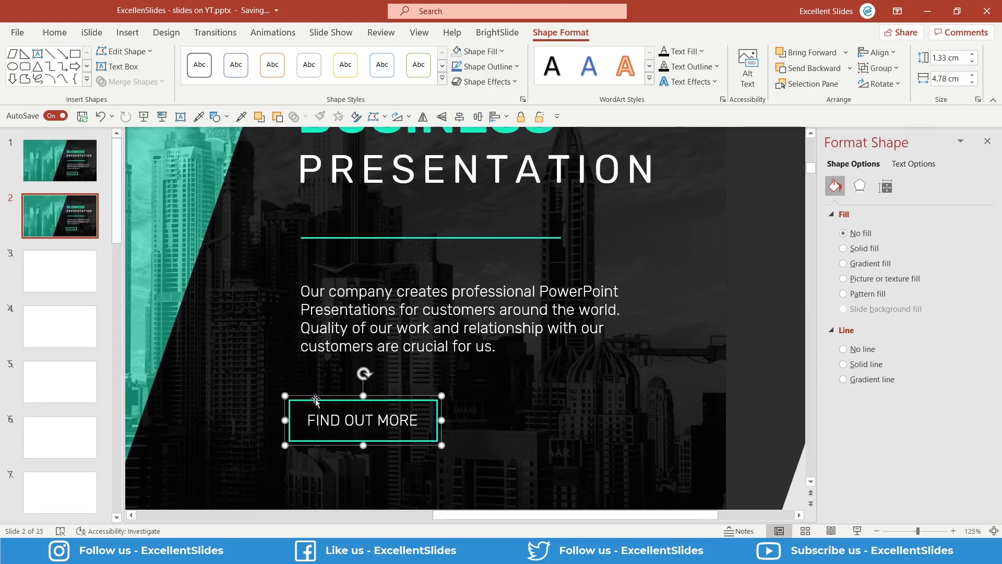
left_click_drag(315, 399, 322, 399)
key("ctrl+z")
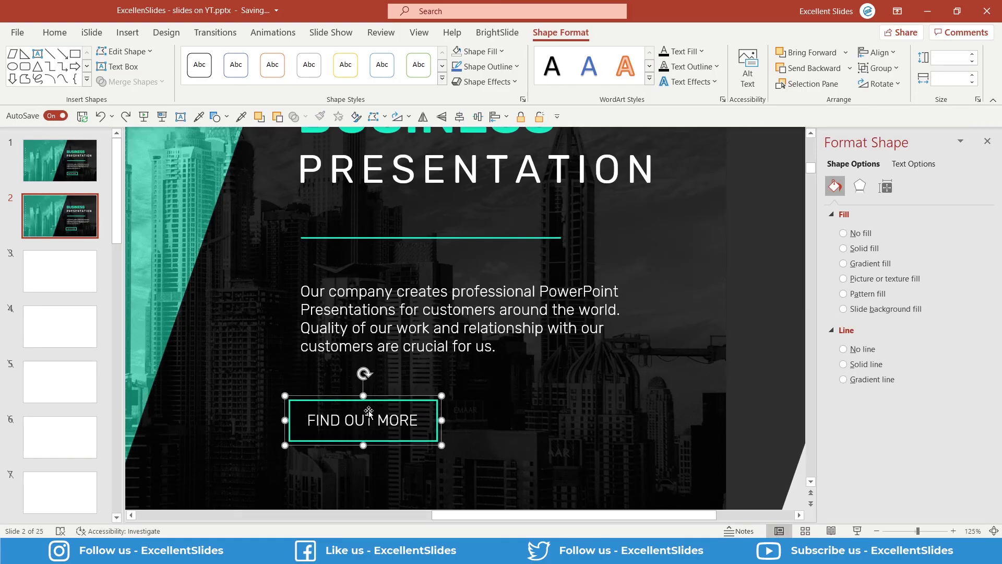
scroll(731, 418, "down", 5)
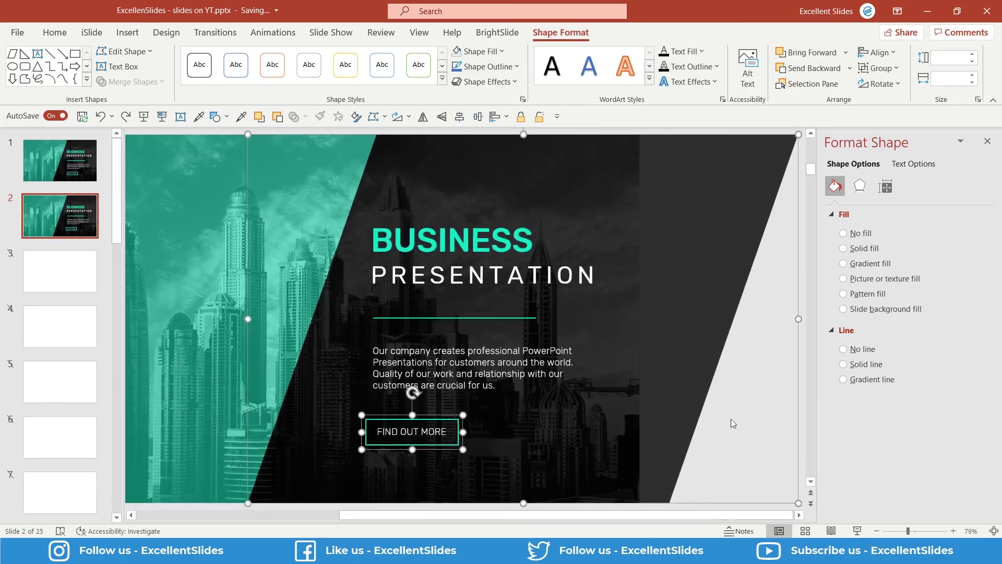
left_click(667, 453)
left_click(396, 443)
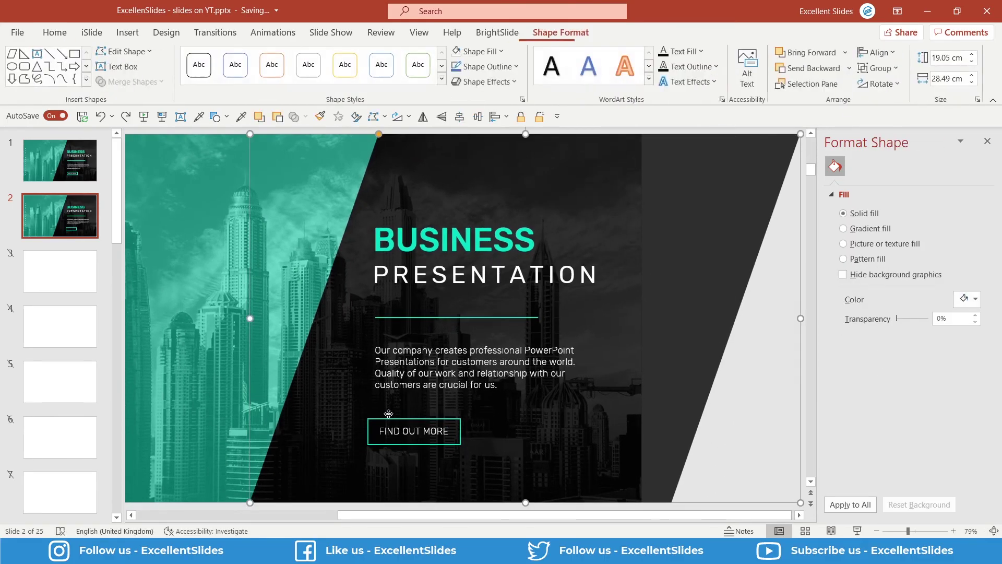
scroll(397, 442, "up", 2)
scroll(329, 434, "up", 5)
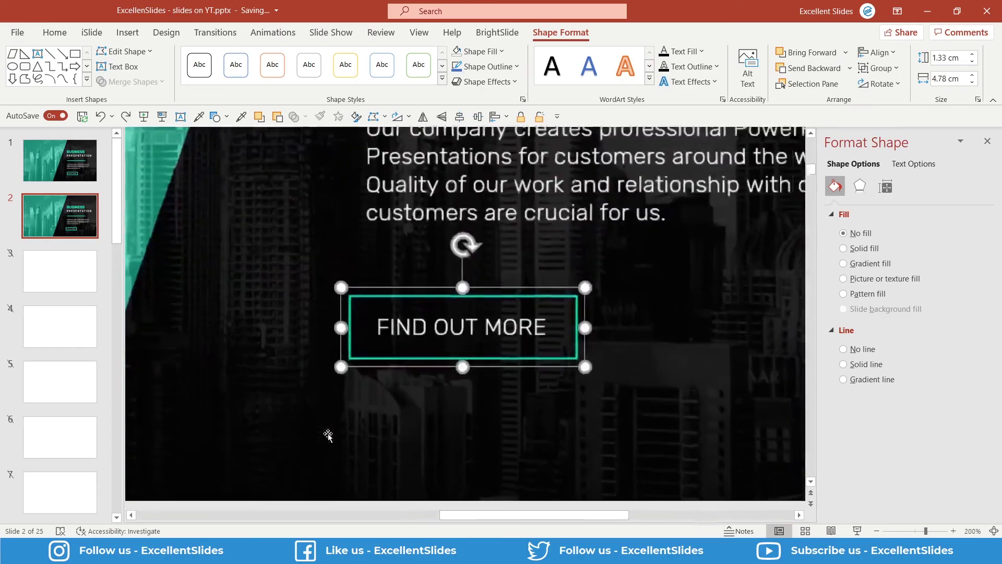
key("ctrl+Right")
key("ctrl+Right")
key("ctrl+Right")
key("ctrl+Right")
key("ctrl+Right")
key("ctrl+Right")
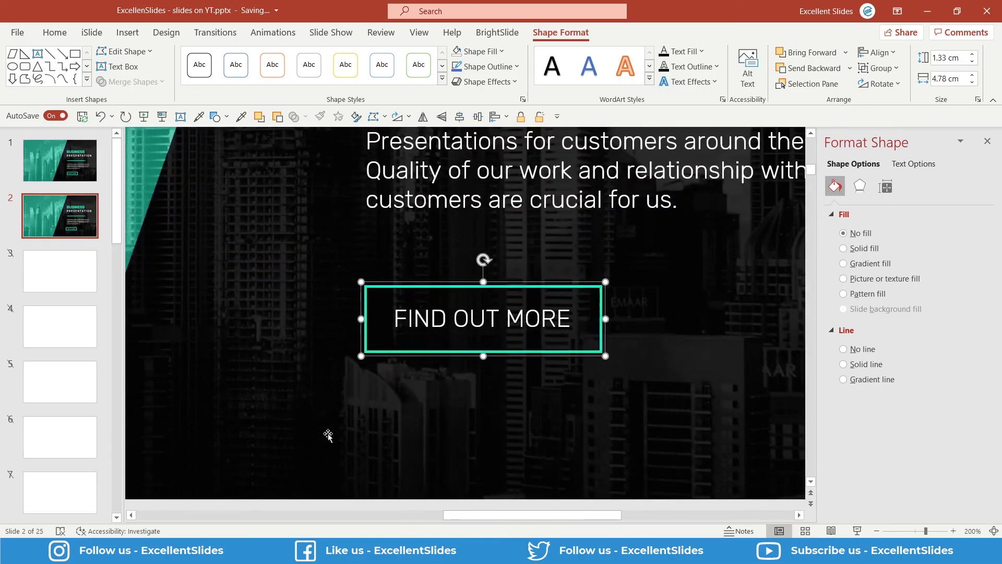